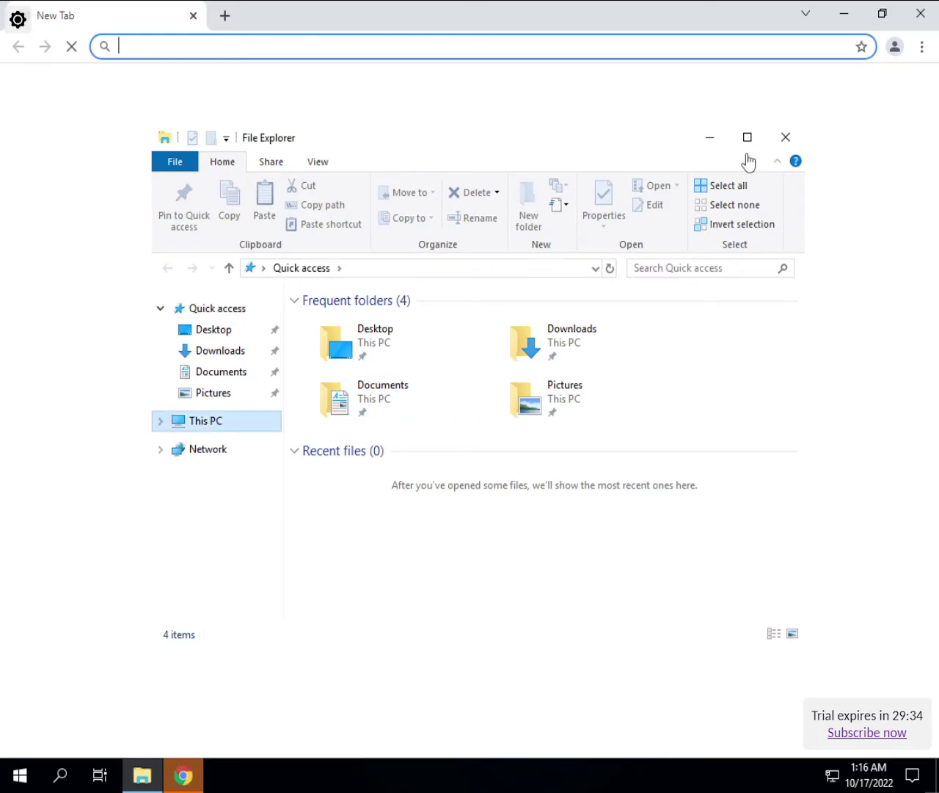
Open the Windows folder on Local Disk (C:) in a maximized window and copy its assembly folder.
left_click(748, 138)
double_click(239, 386)
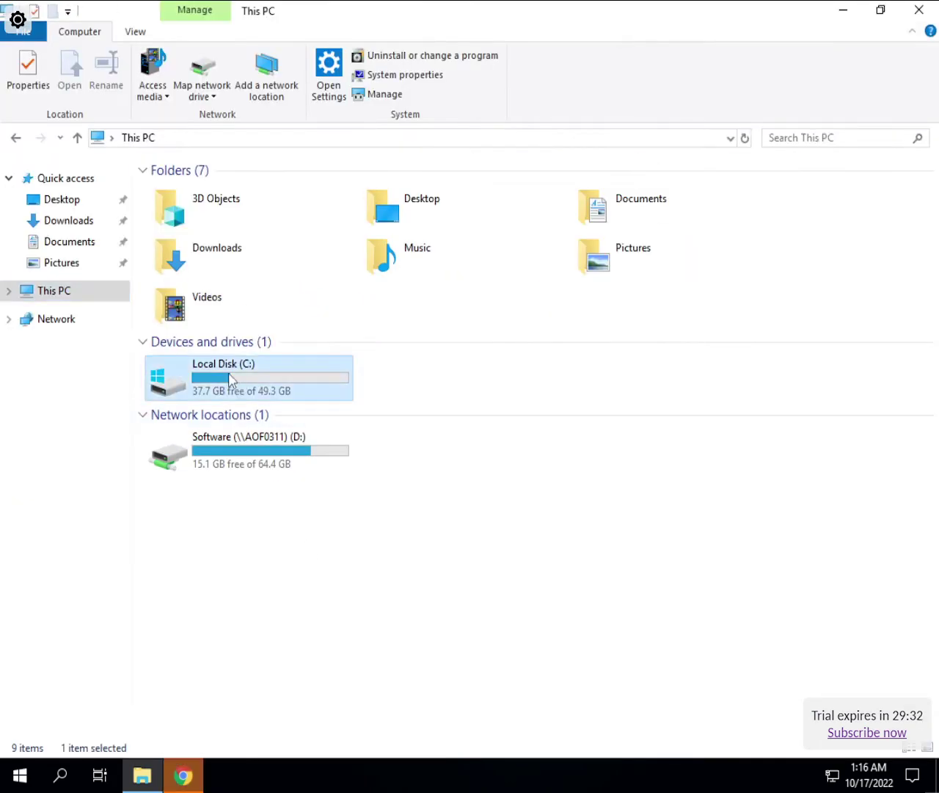
double_click(177, 286)
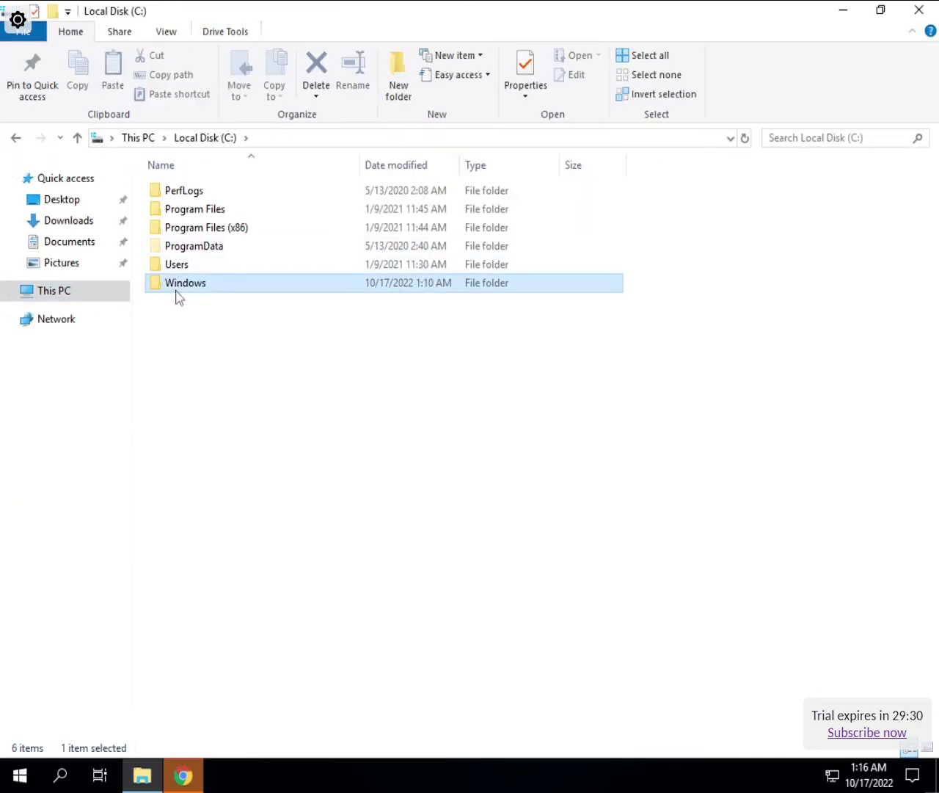
left_click(306, 264)
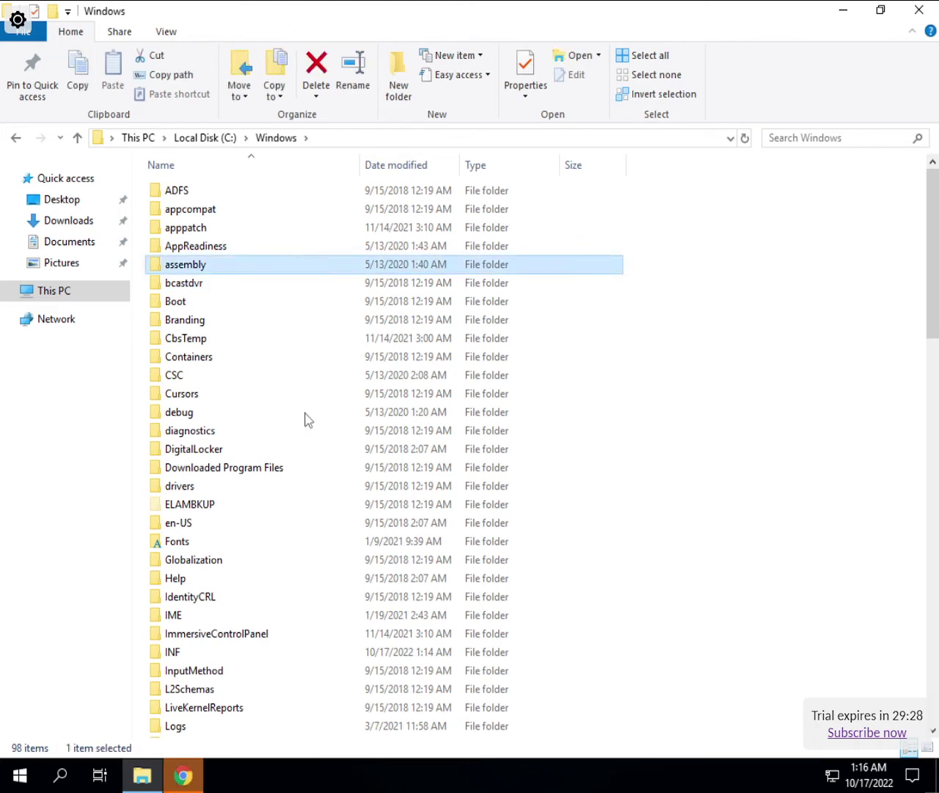
key("shift+F10")
key("Return")
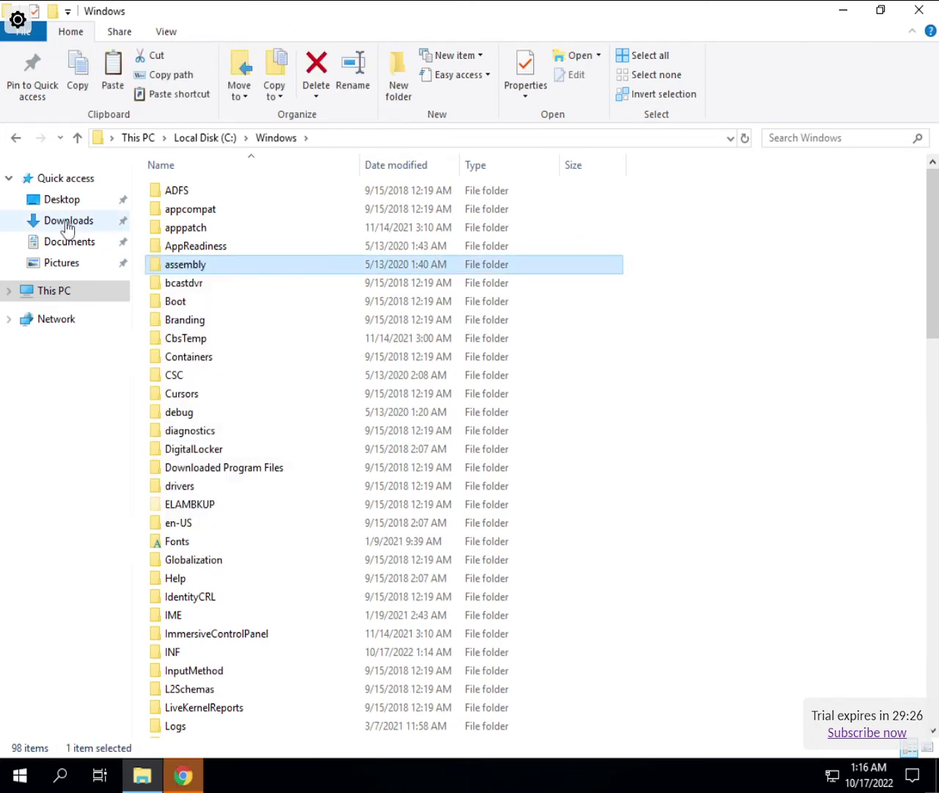
Paste the copied assembly folder into Downloads and go back to the This PC overview.
left_click(69, 220)
right_click(386, 317)
left_click(267, 438)
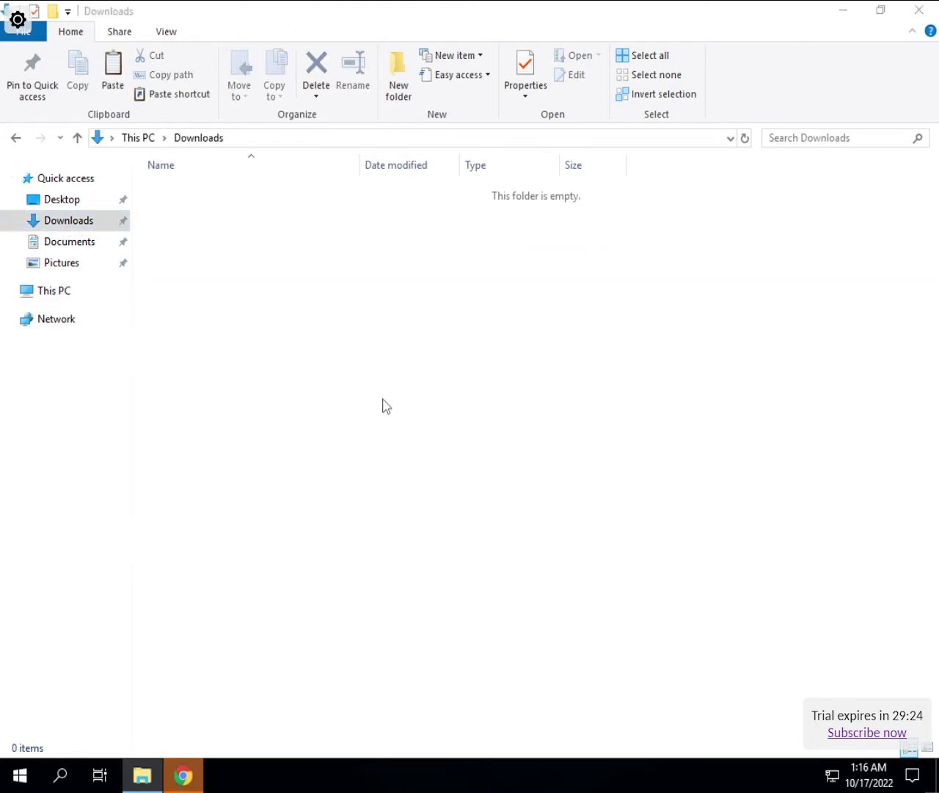
right_click(399, 370)
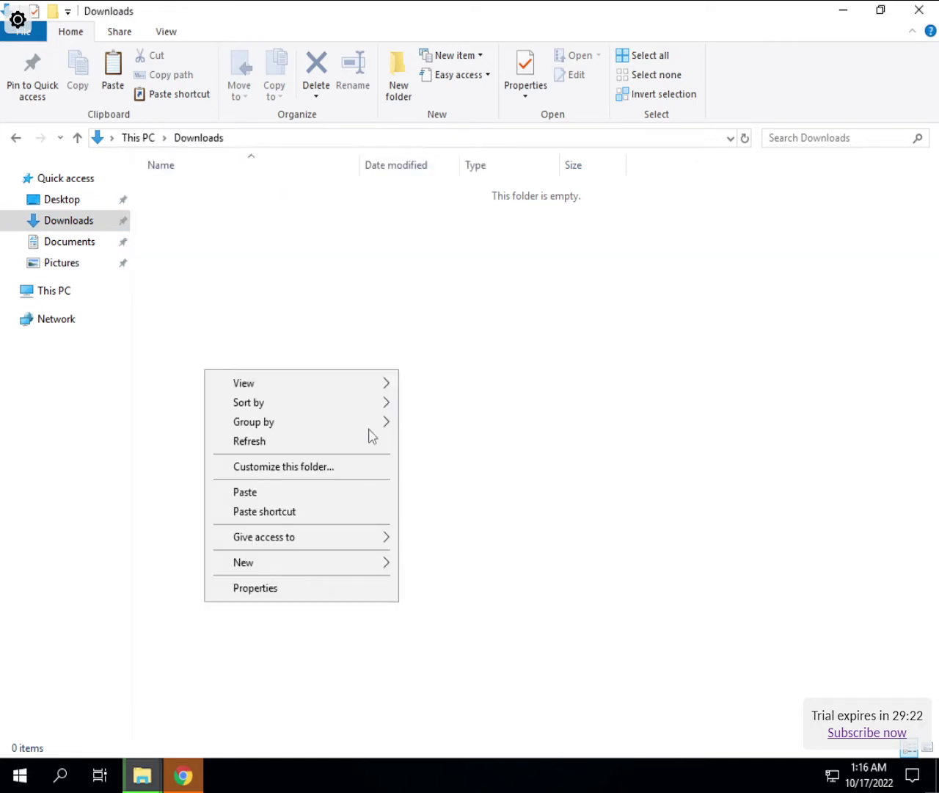
left_click(262, 493)
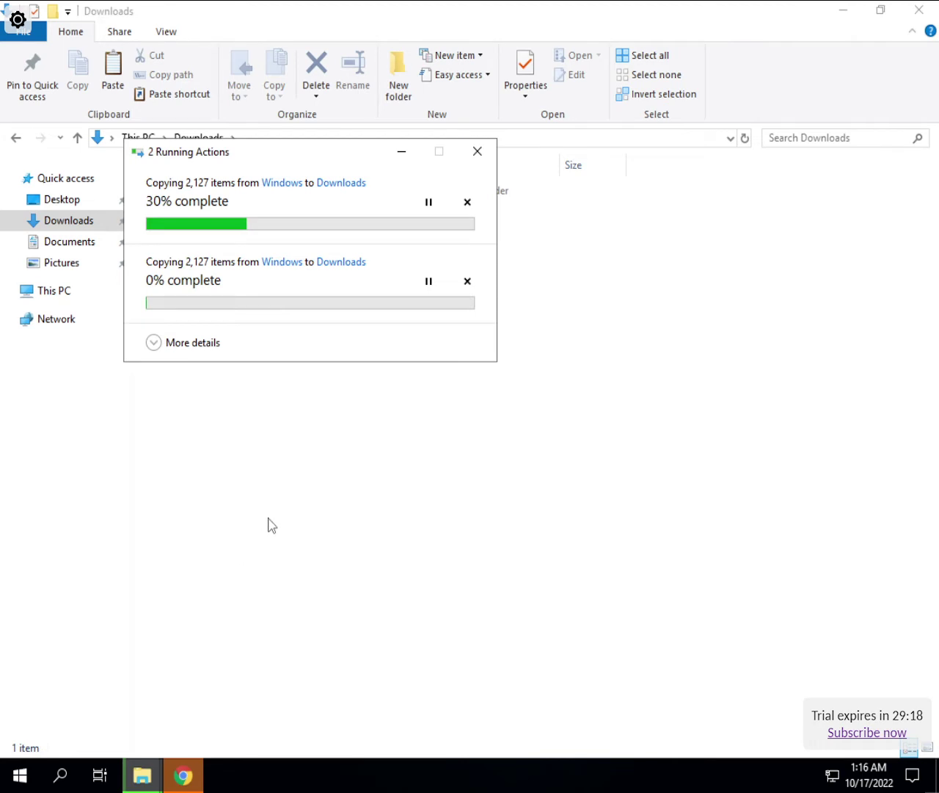
left_click(57, 290)
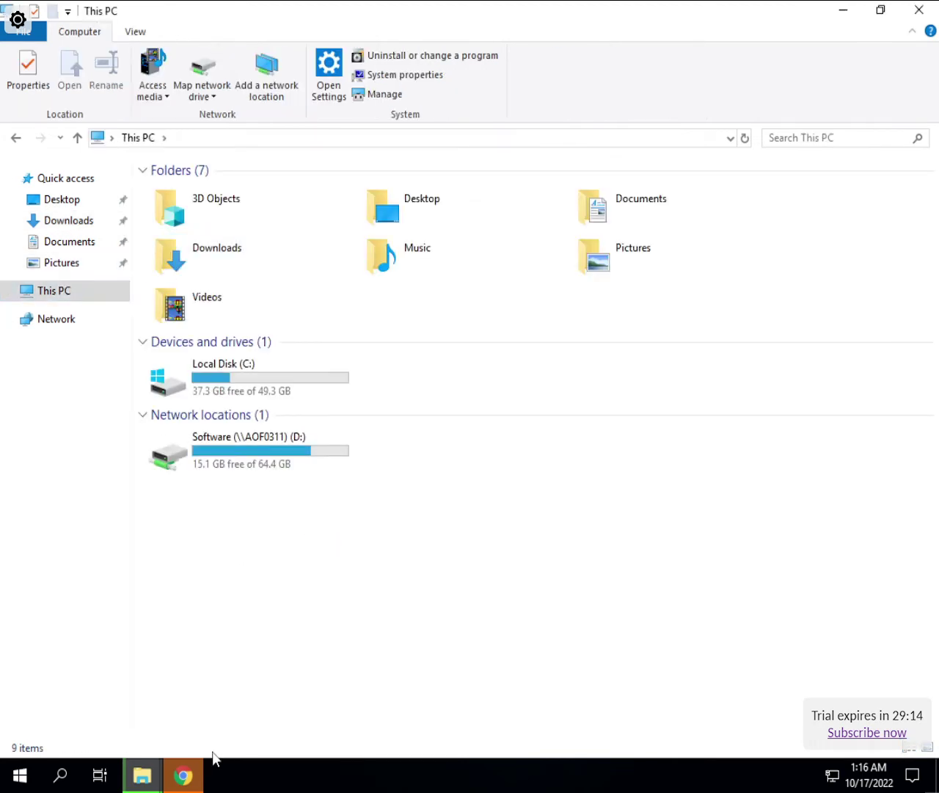
Switch to Chrome and load the site winrar.com.
left_click(181, 789)
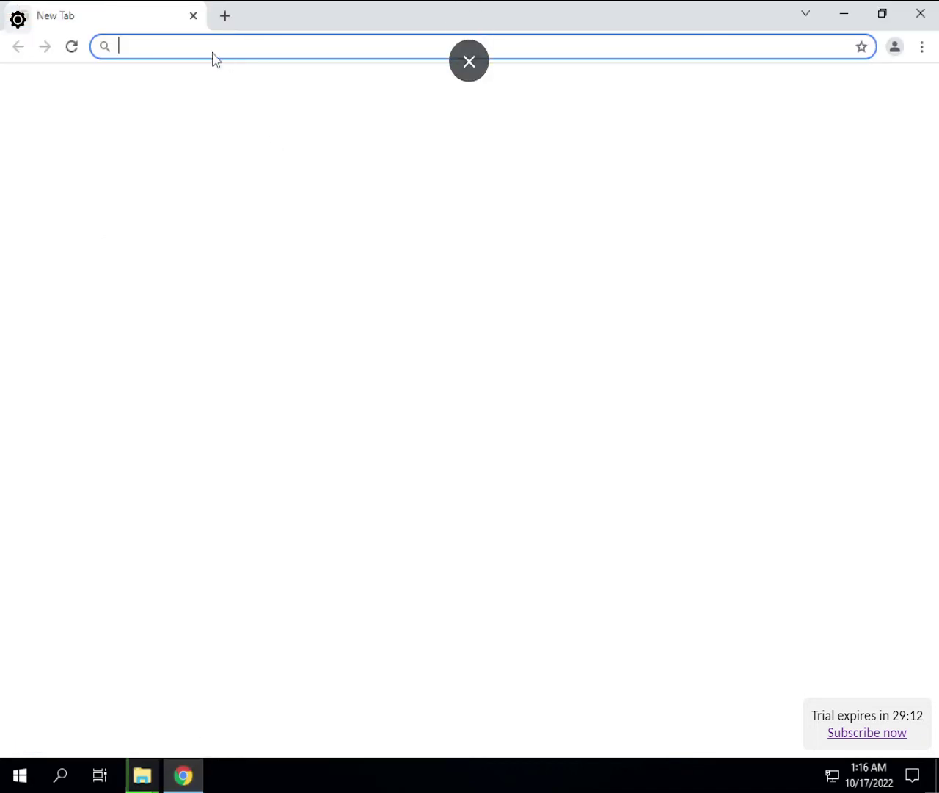
type("winear")
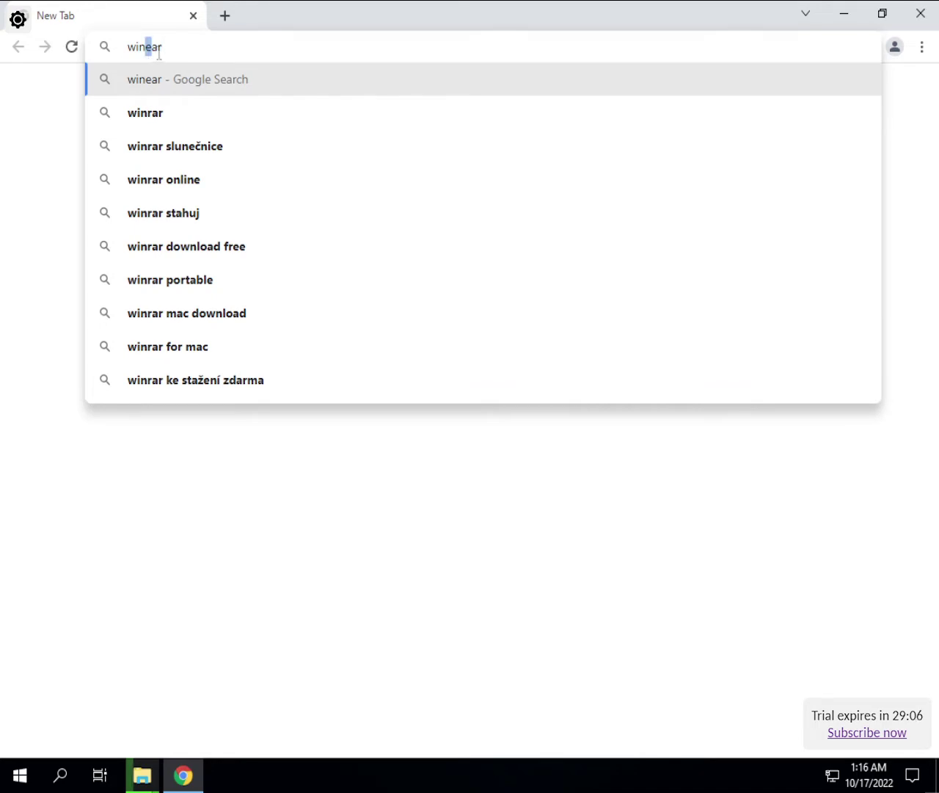
key("BackSpace")
key("BackSpace")
key("BackSpace")
type("rar.co")
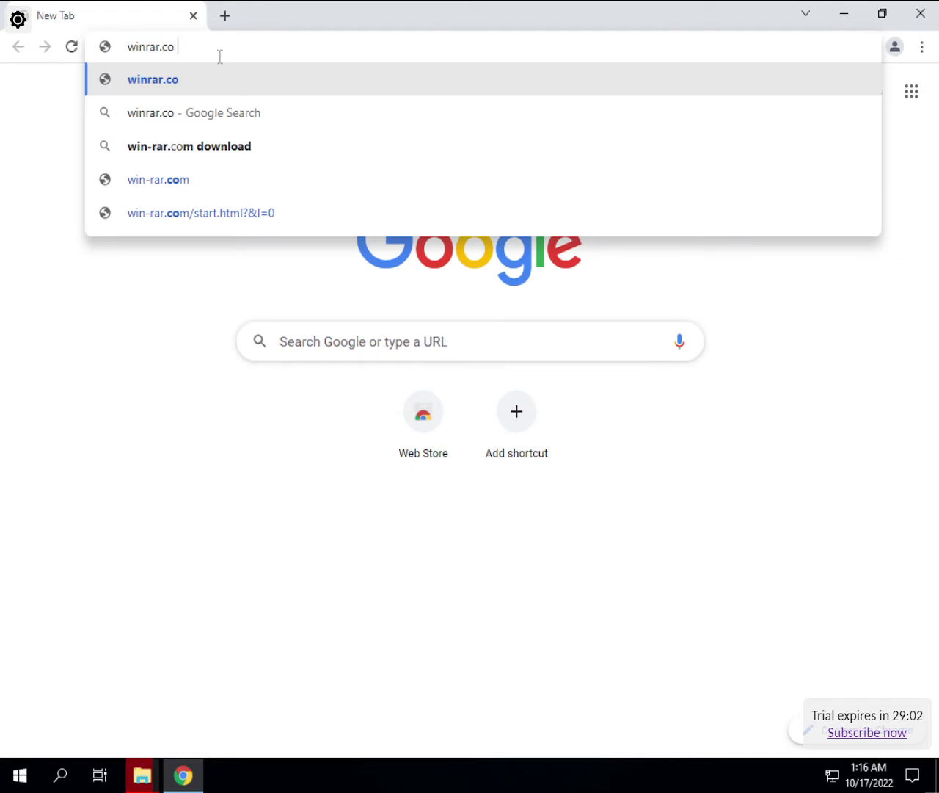
type("m")
key("Return")
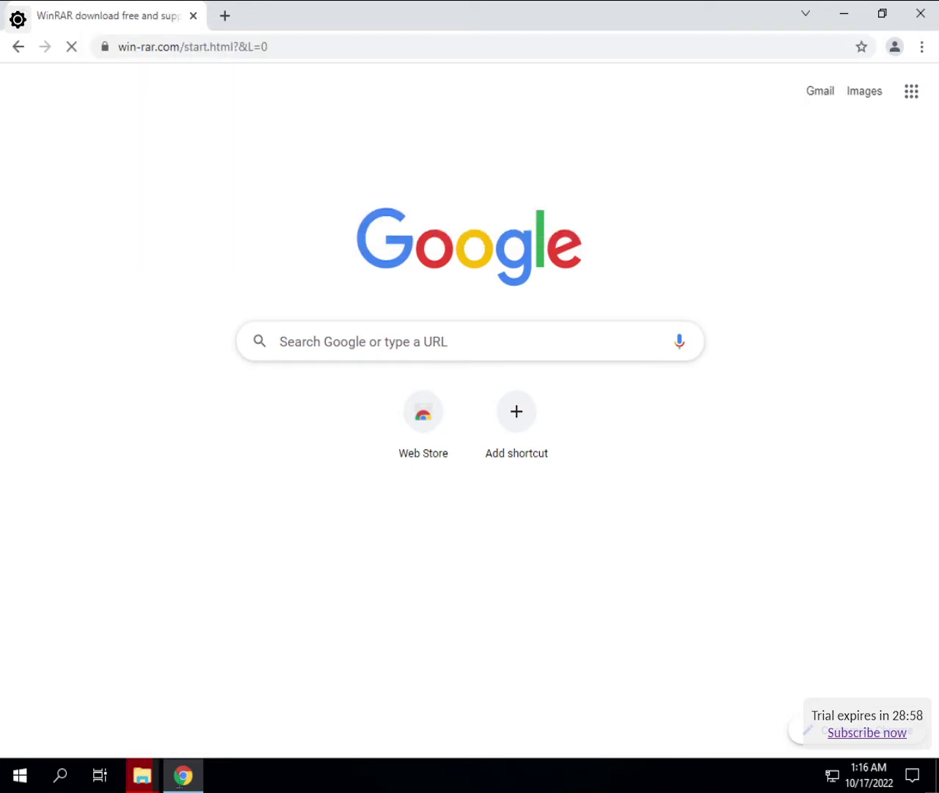
Resolve the name conflicts of both interrupted copy operations by replacing the files in the destination.
mouse_move(142, 775)
left_click(314, 669)
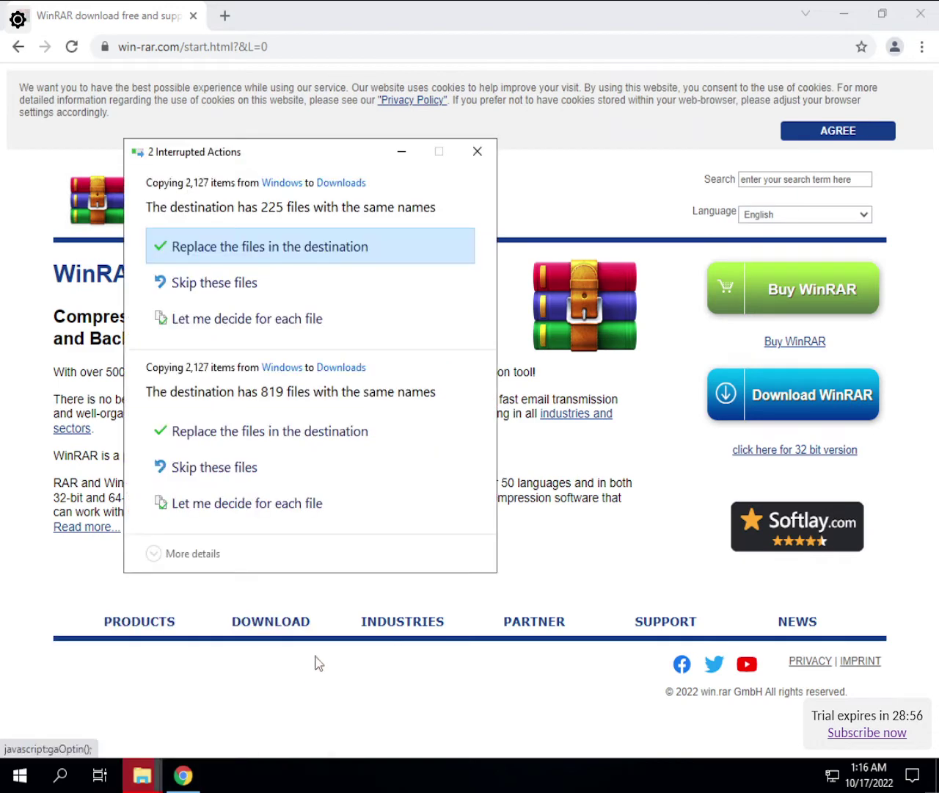
left_click(273, 253)
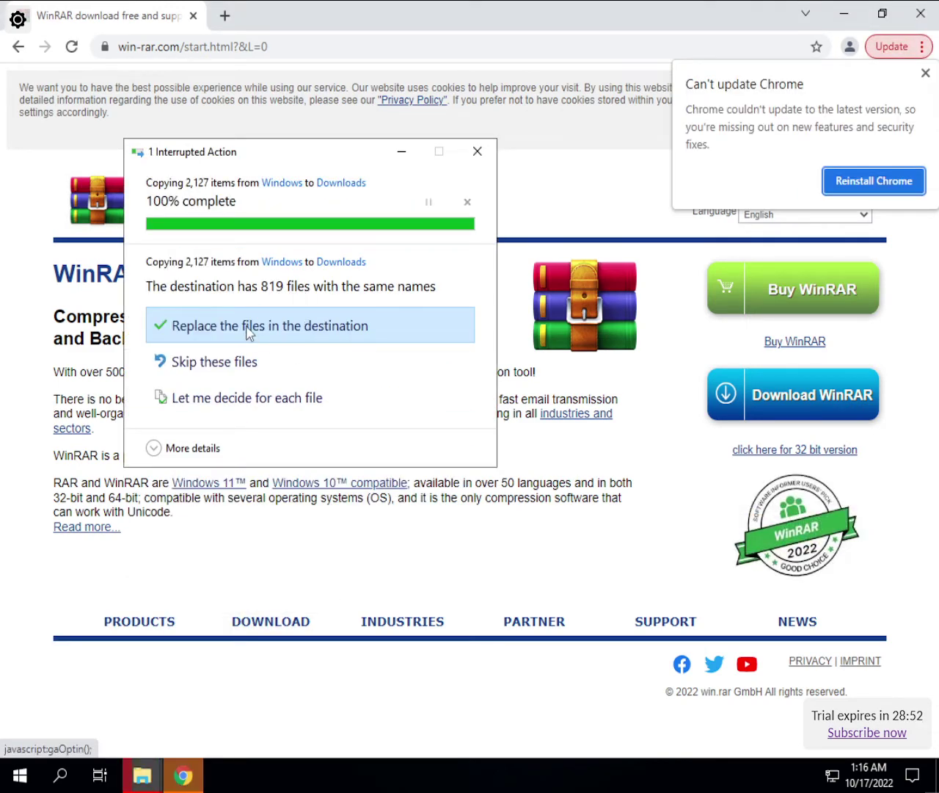
left_click(244, 257)
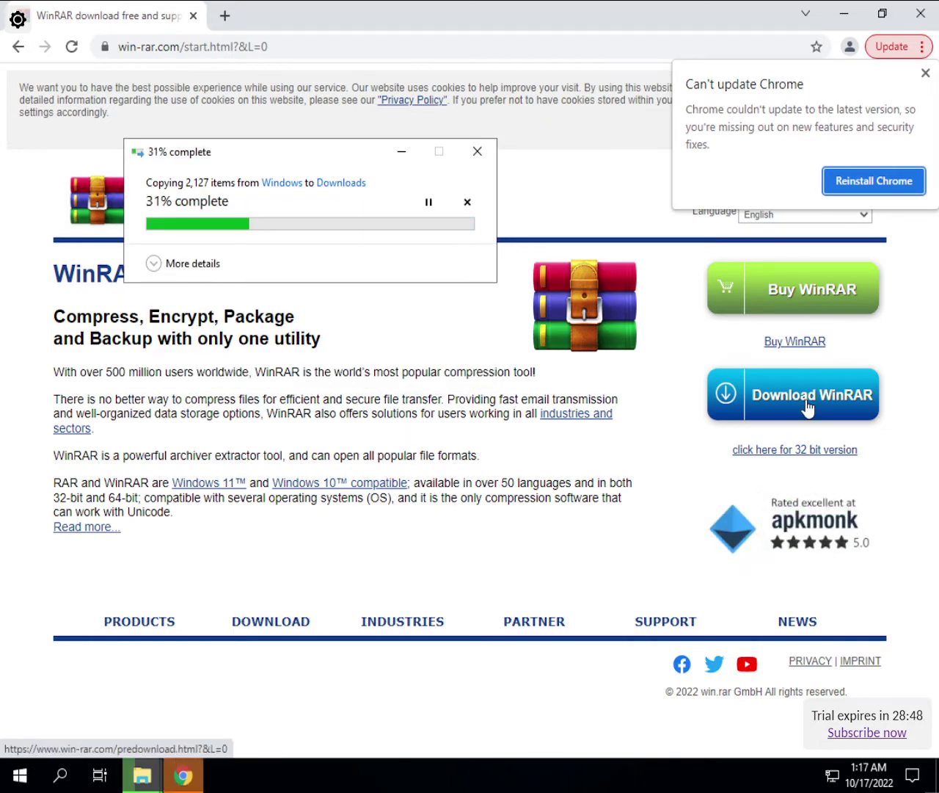
Download the WinRAR installer from the WinRAR website.
left_click(807, 409)
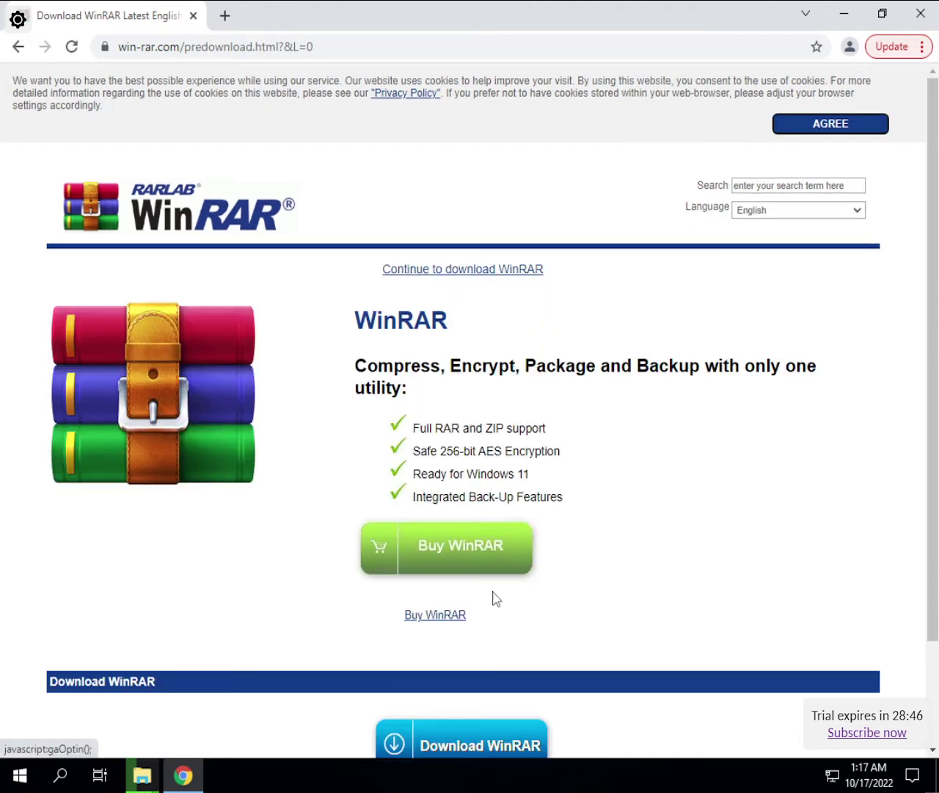
scroll(488, 583, "down", 2)
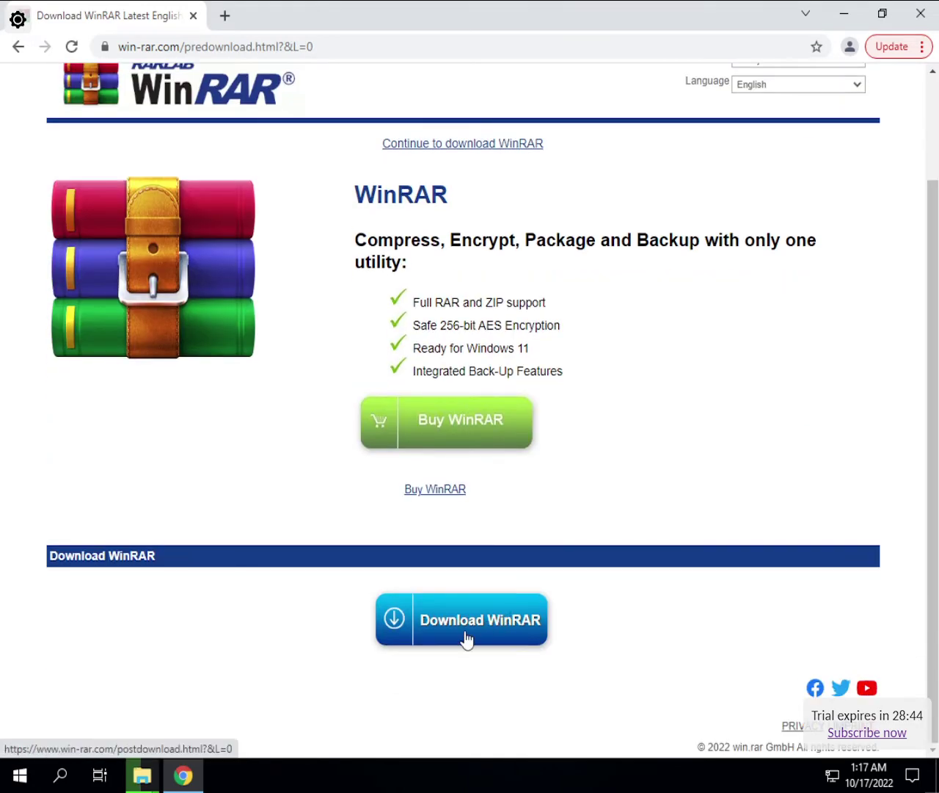
left_click(467, 639)
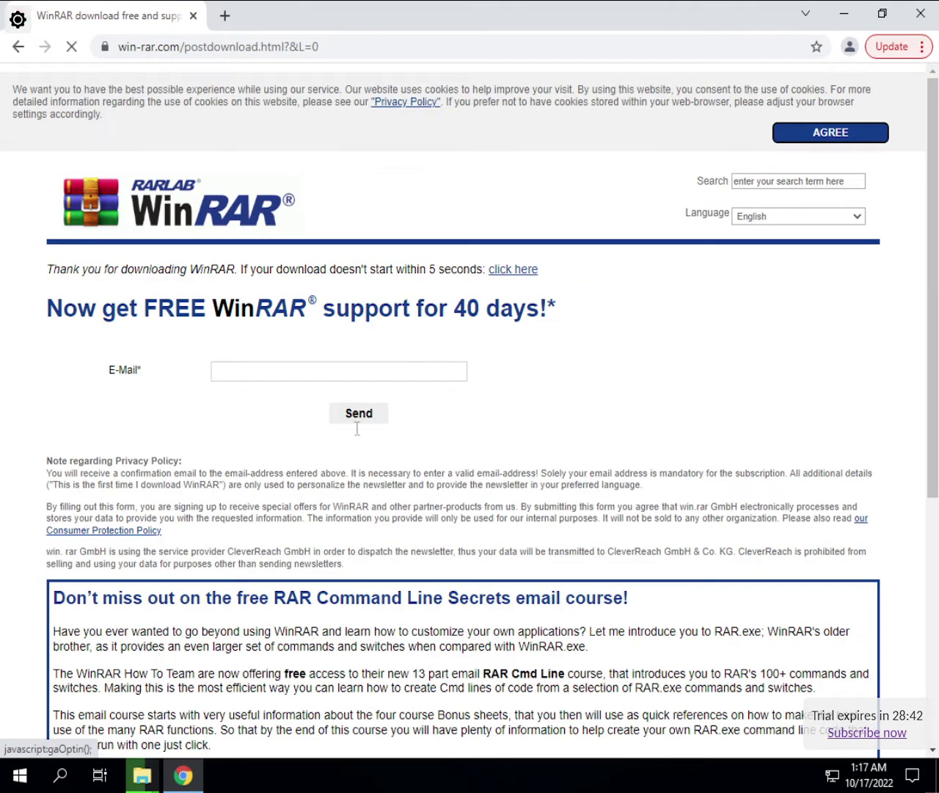
left_click(294, 373)
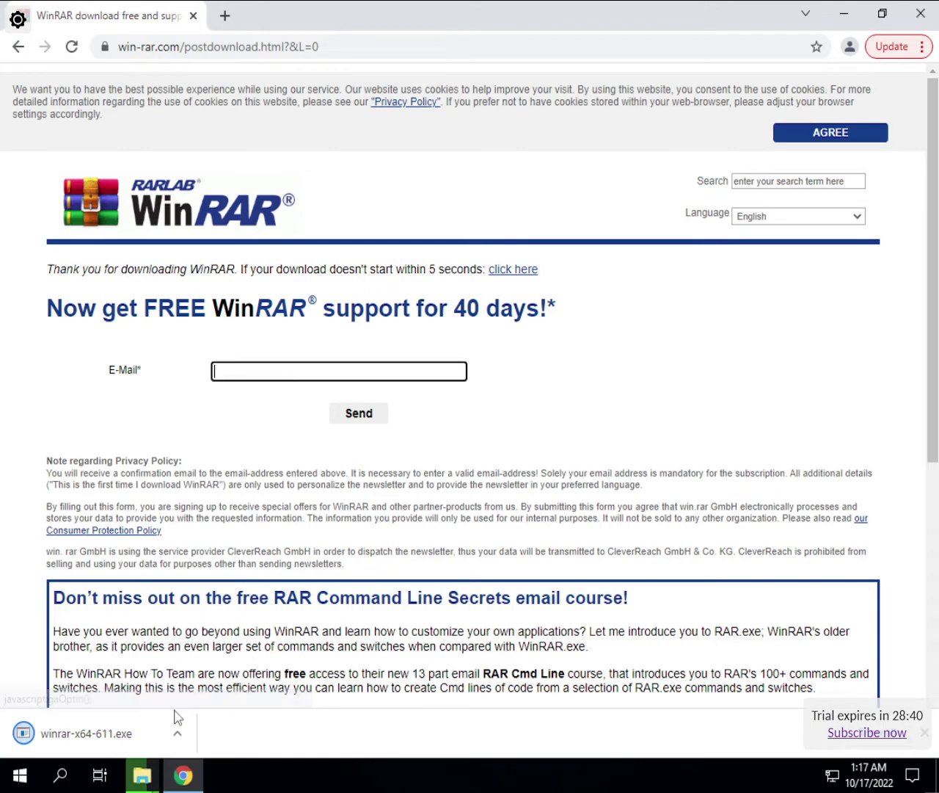
Switch to File Explorer and launch the winrar-x64-611 installer from the Downloads folder.
left_click(145, 782)
left_click(119, 677)
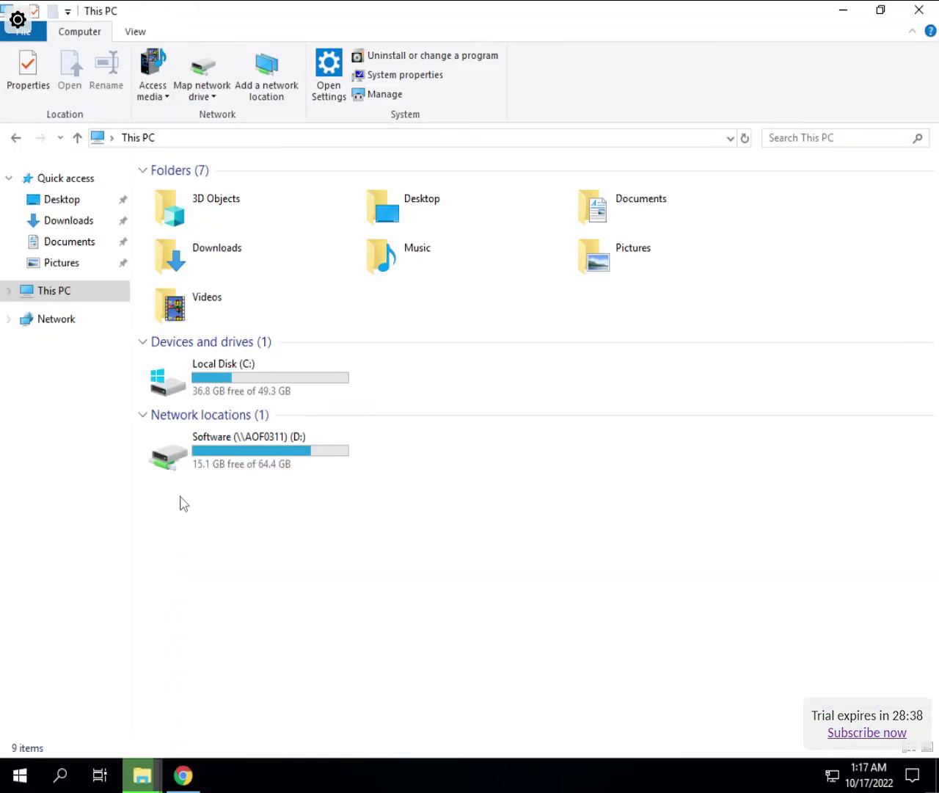
left_click(61, 199)
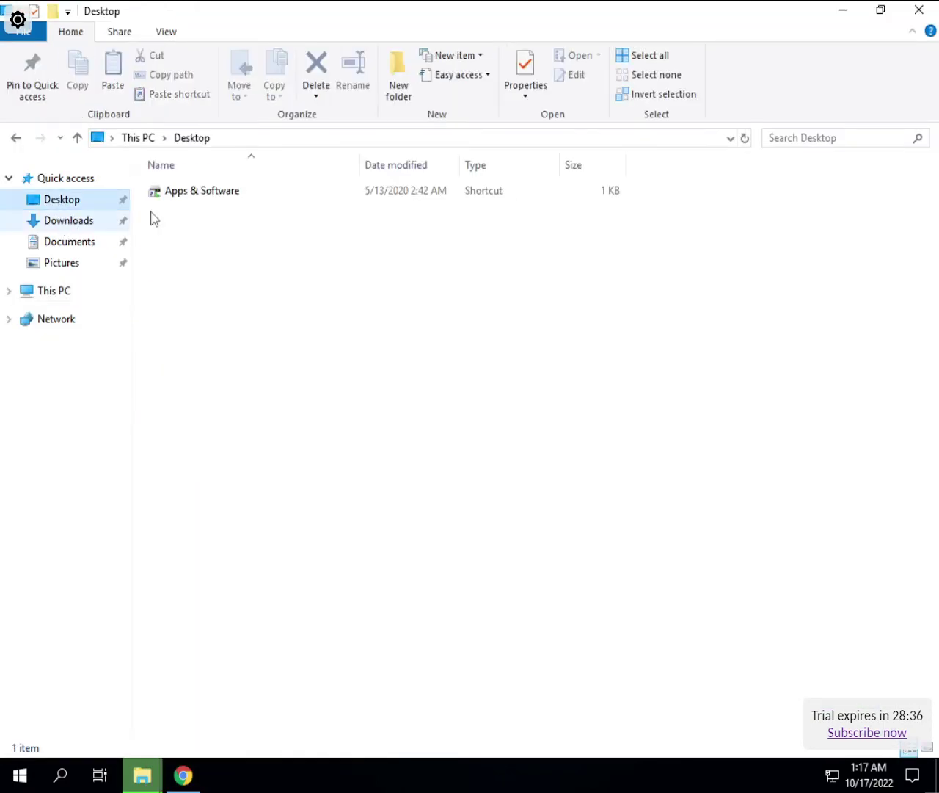
left_click(114, 222)
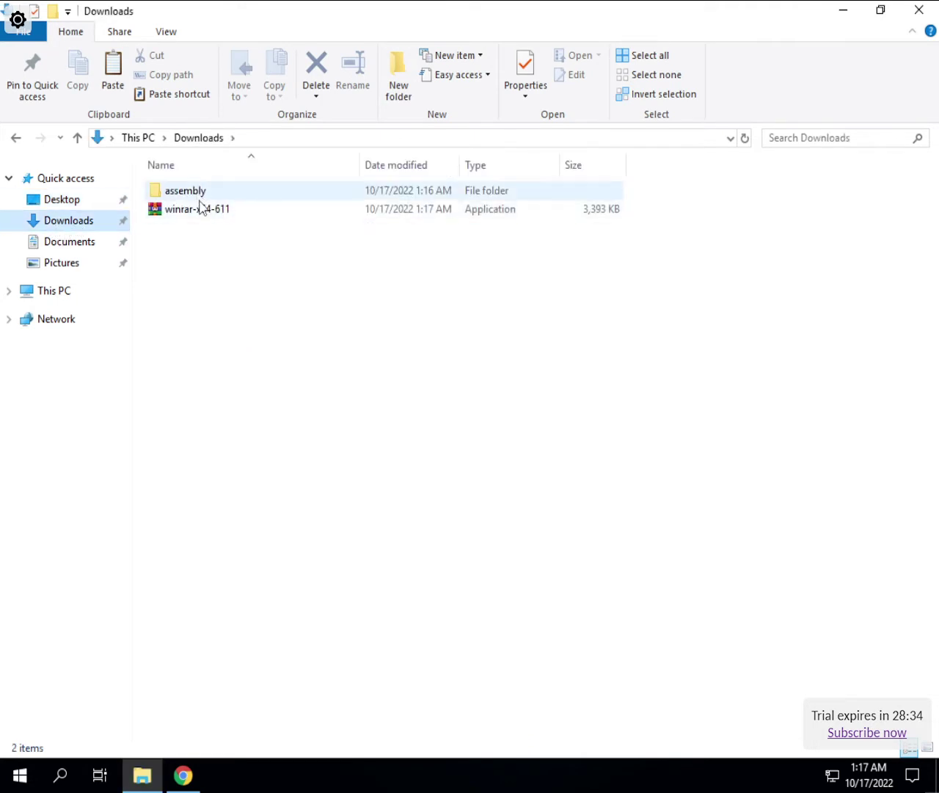
left_click(202, 208)
double_click(201, 208)
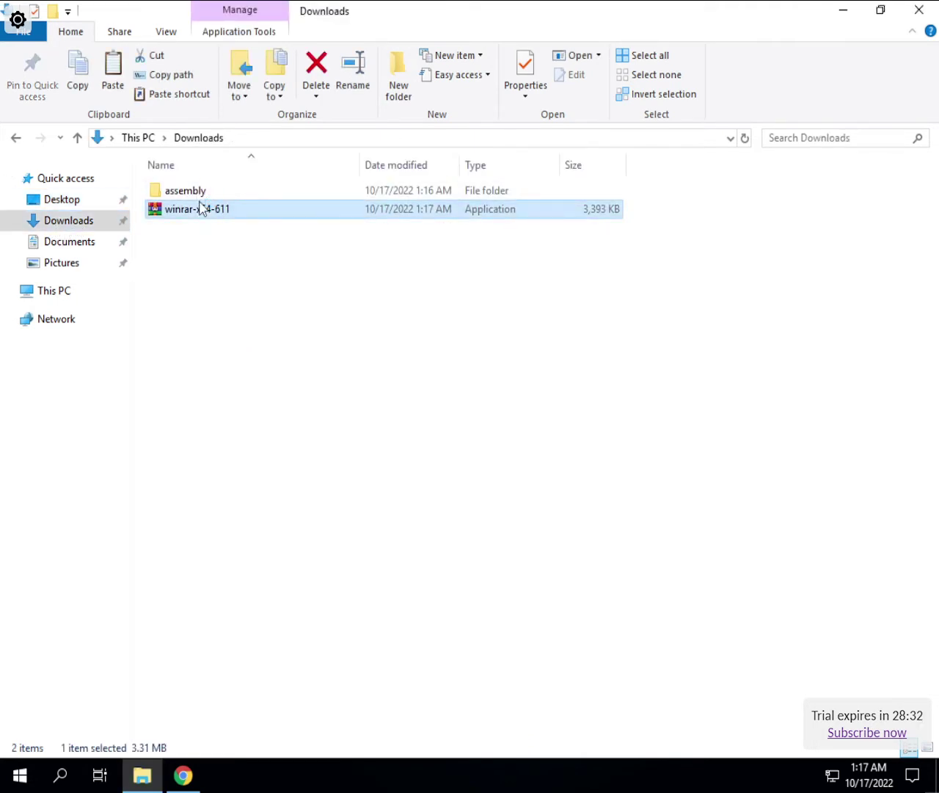
Install WinRAR with the default file associations and shell integration, finish the setup and close the WinRAR shortcuts window.
left_click(413, 569)
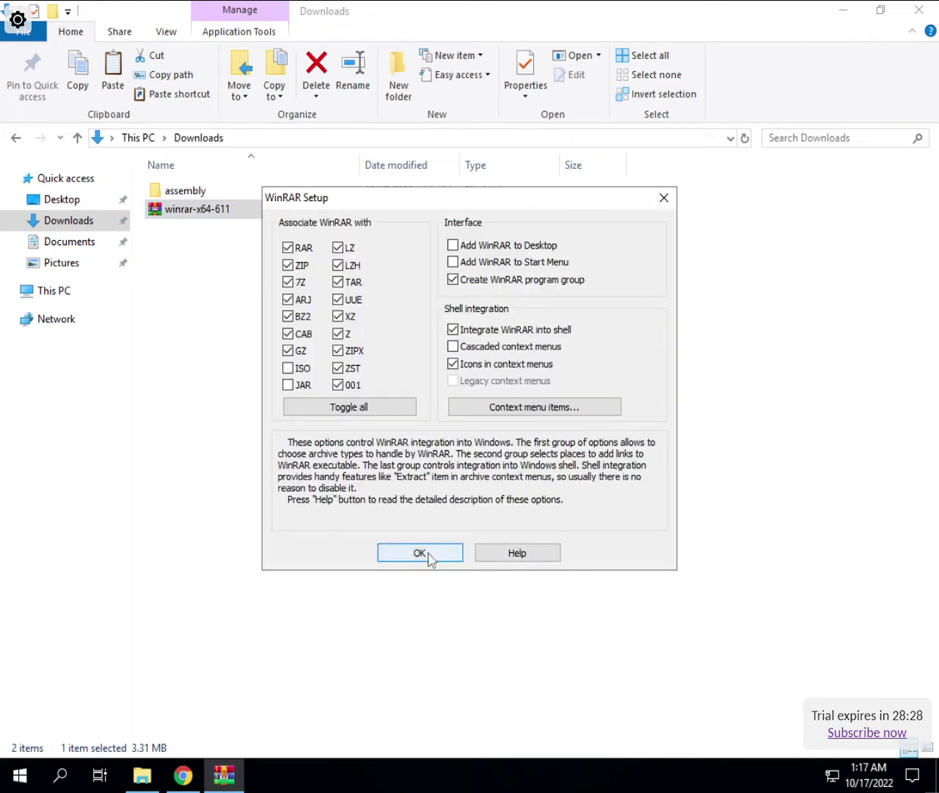
left_click(430, 560)
left_click(468, 553)
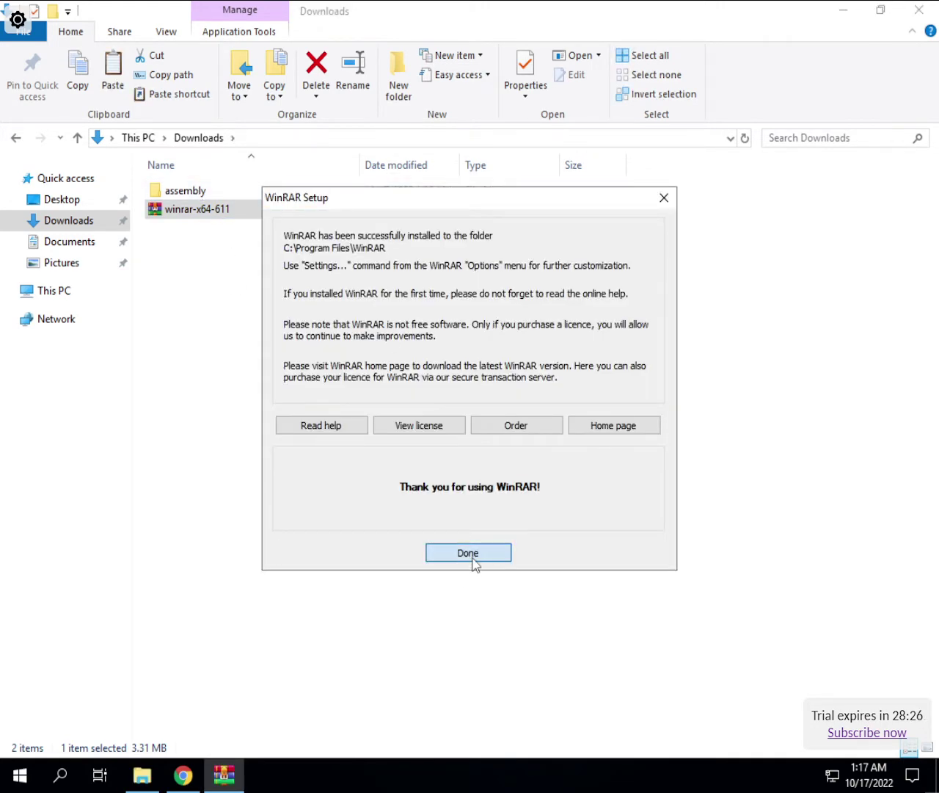
key("alt+f")
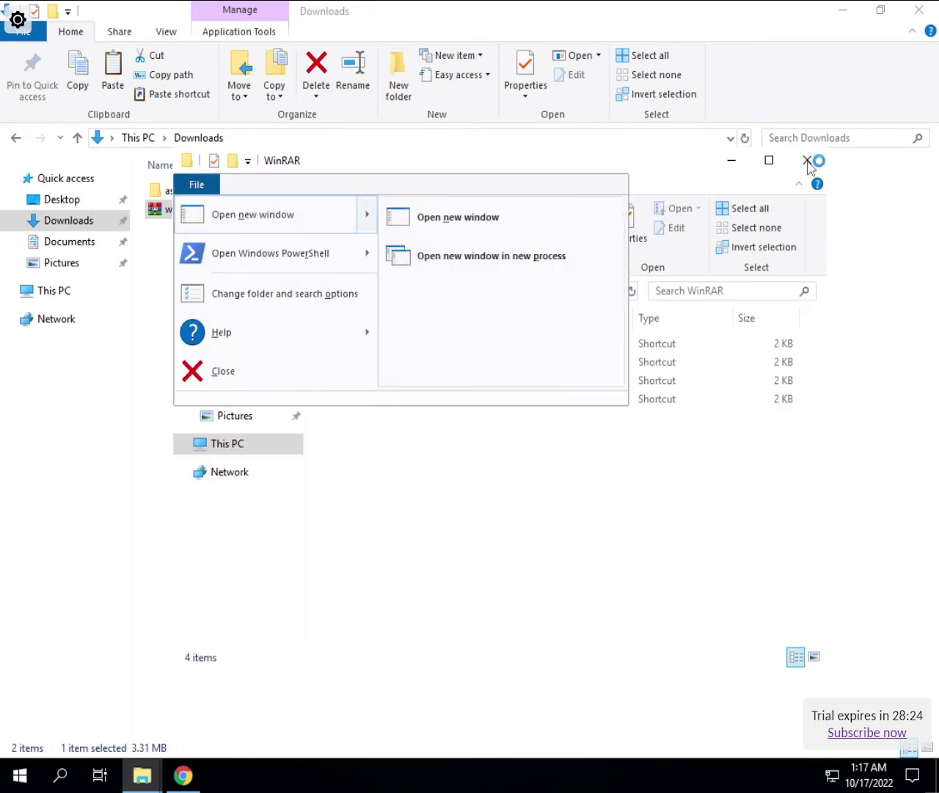
key("alt+F4")
Compress the assembly folder into the RAR archive assembly.rar with a 1024 MB dictionary size, accepting the memory notice.
right_click(186, 192)
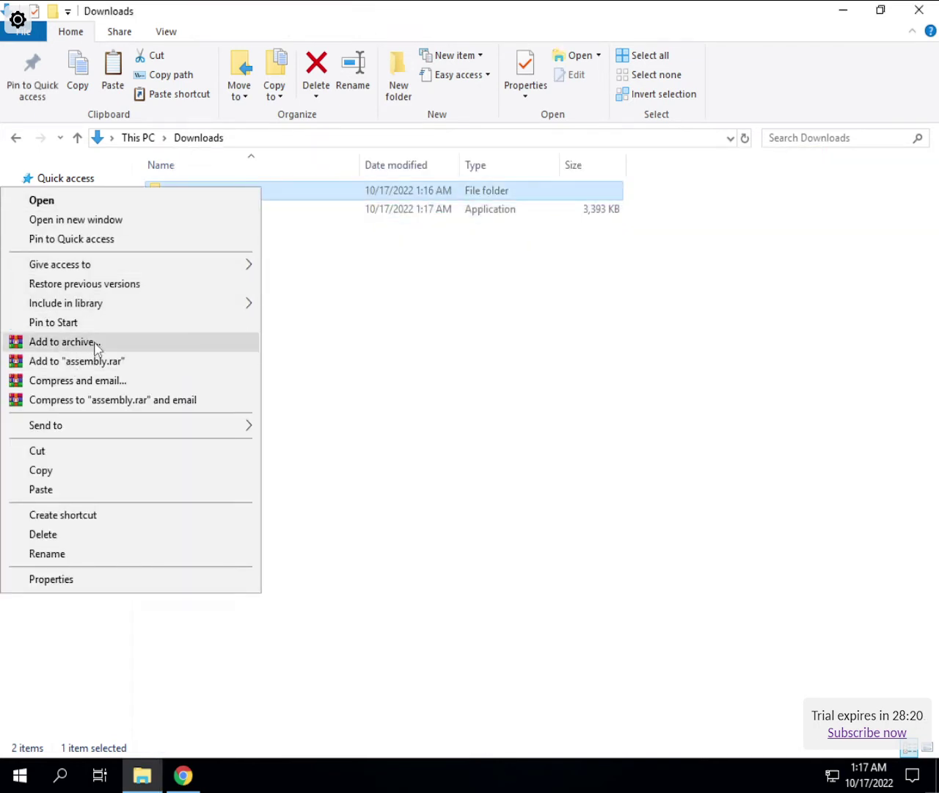
left_click(130, 344)
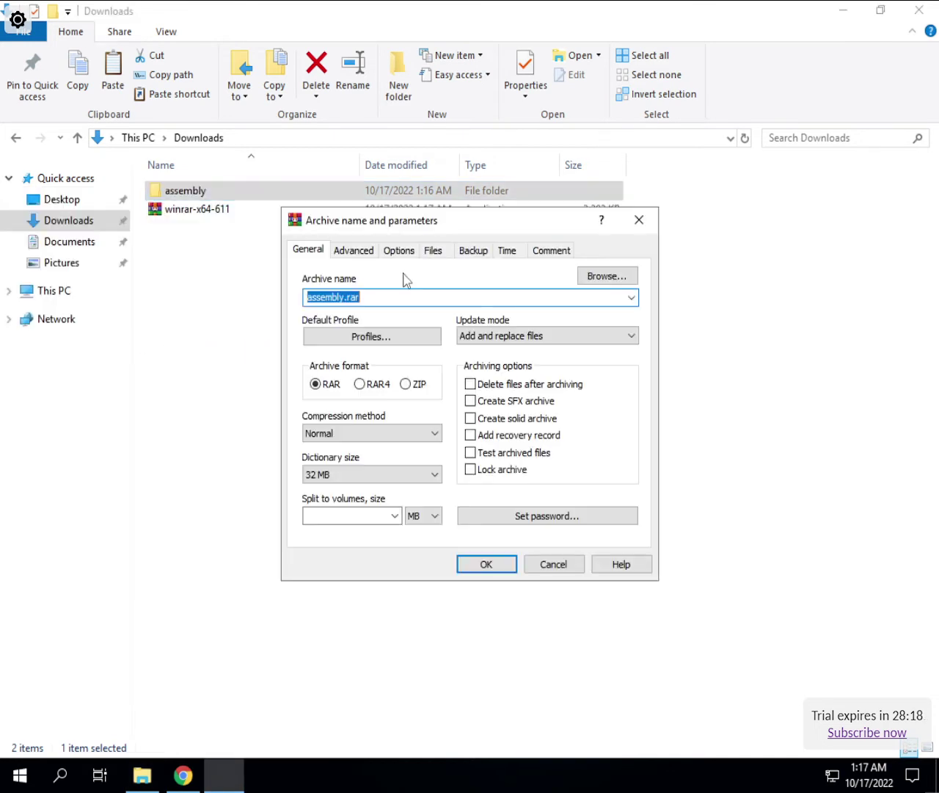
left_click(331, 476)
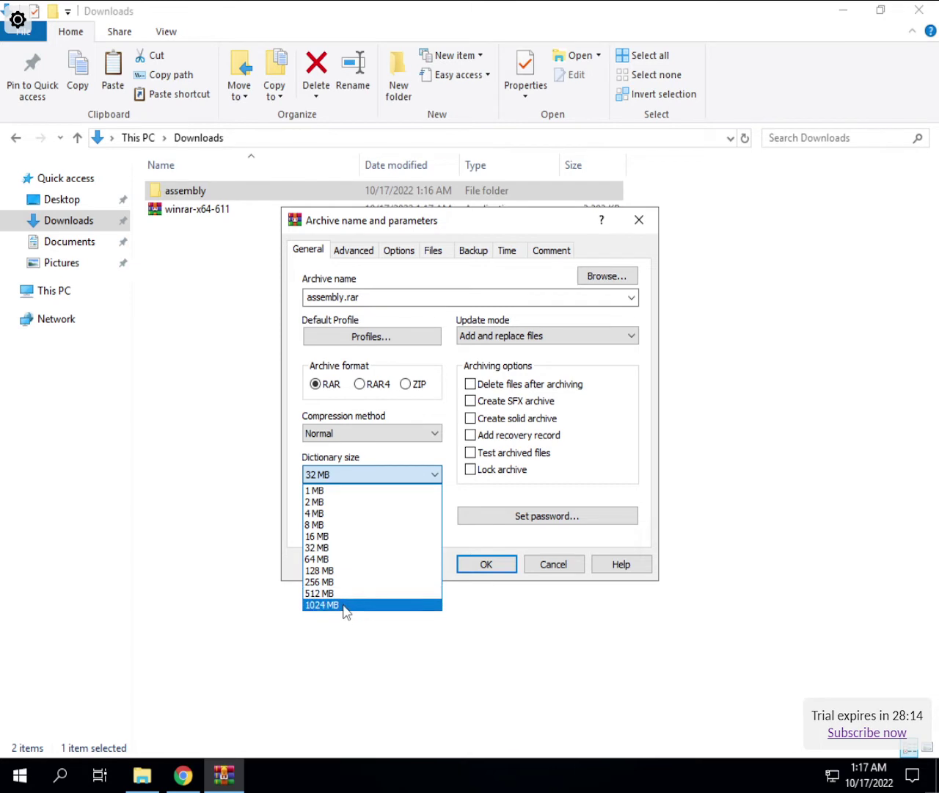
key("Return")
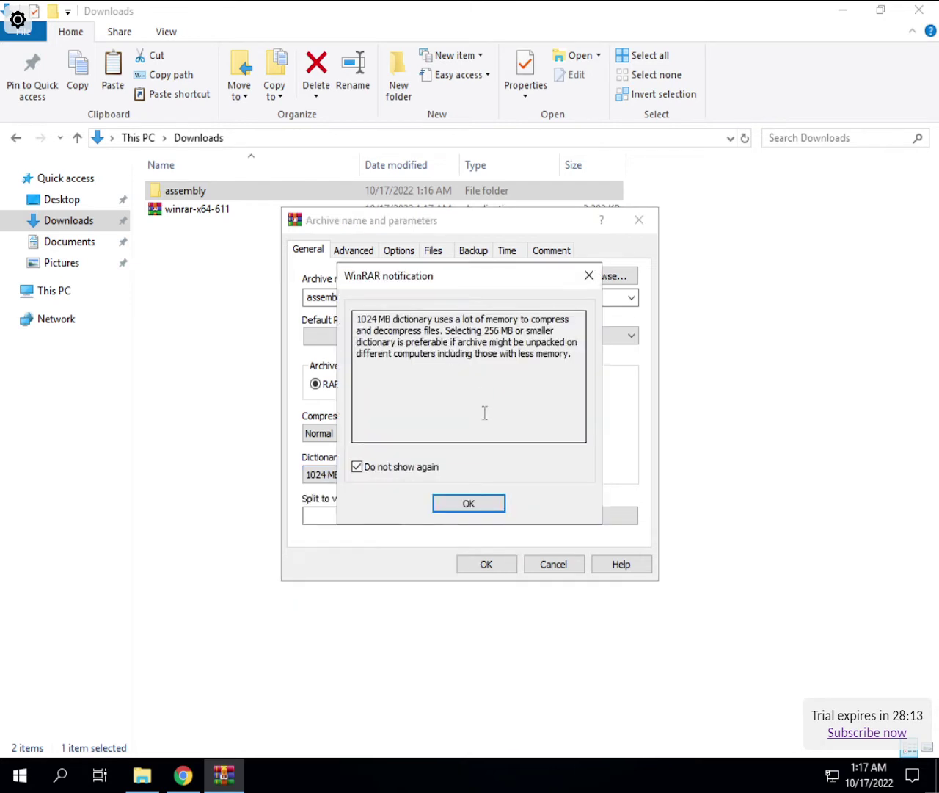
left_click(469, 504)
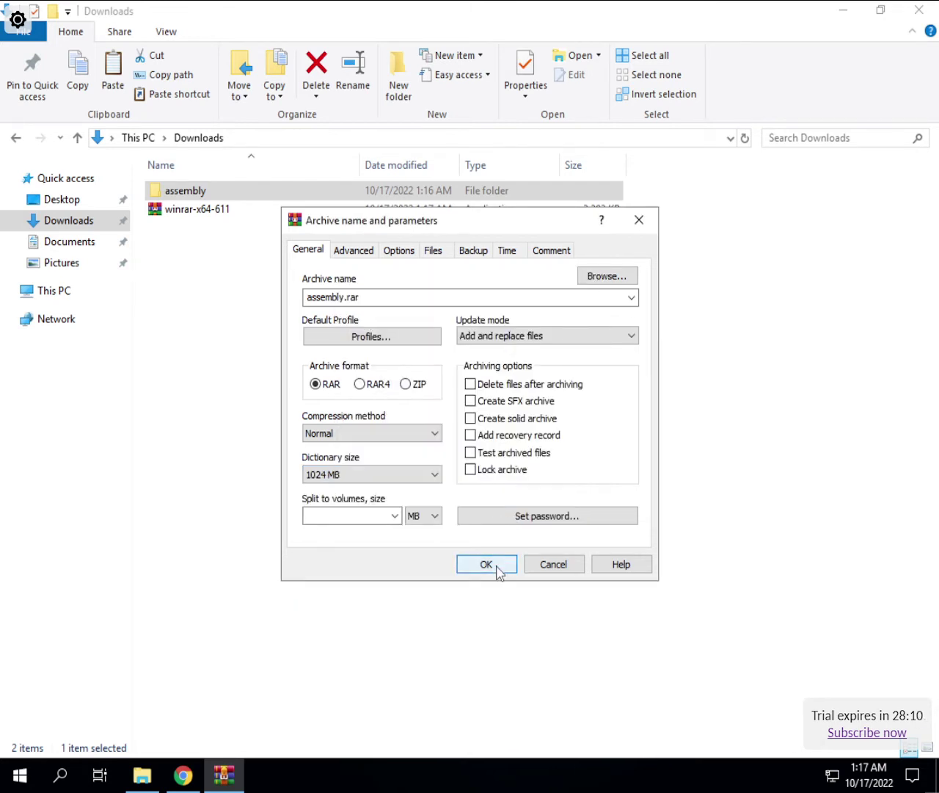
left_click(486, 564)
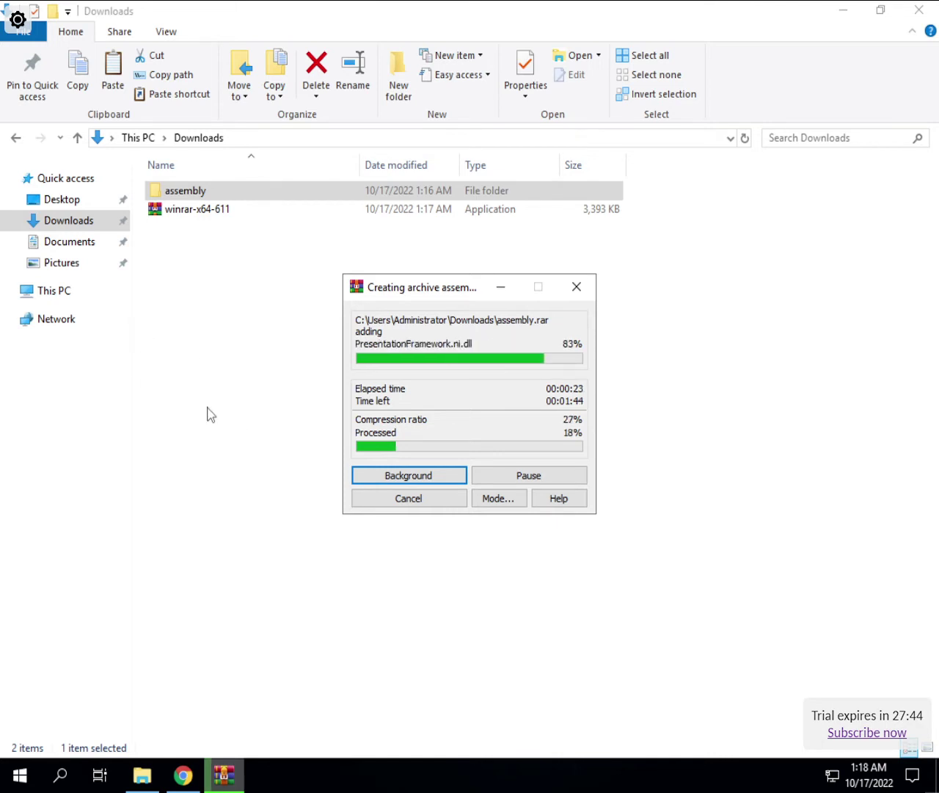
Go to This PC, bring up the archive creation progress window and move it away from the drive list.
left_click(50, 291)
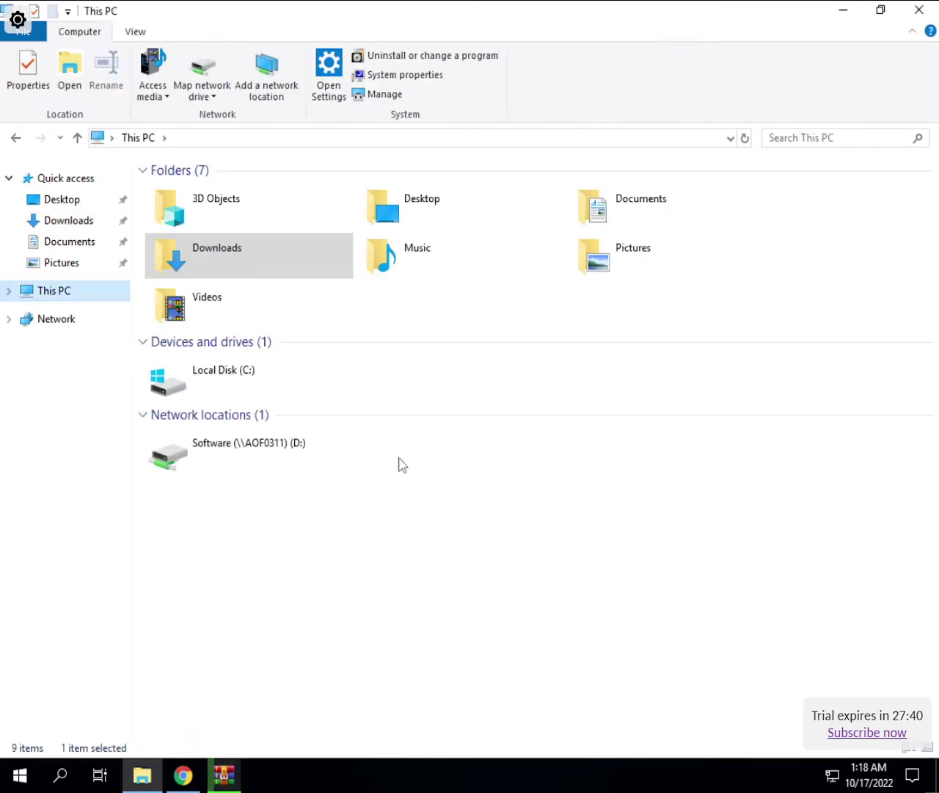
left_click(224, 777)
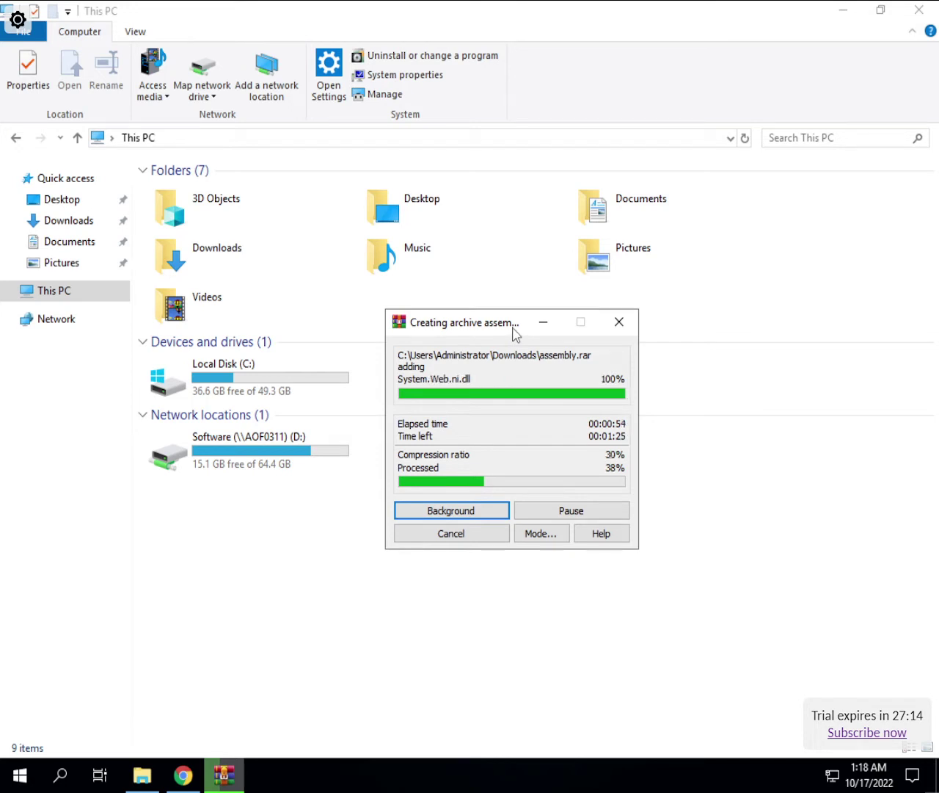
left_click_drag(516, 334, 581, 288)
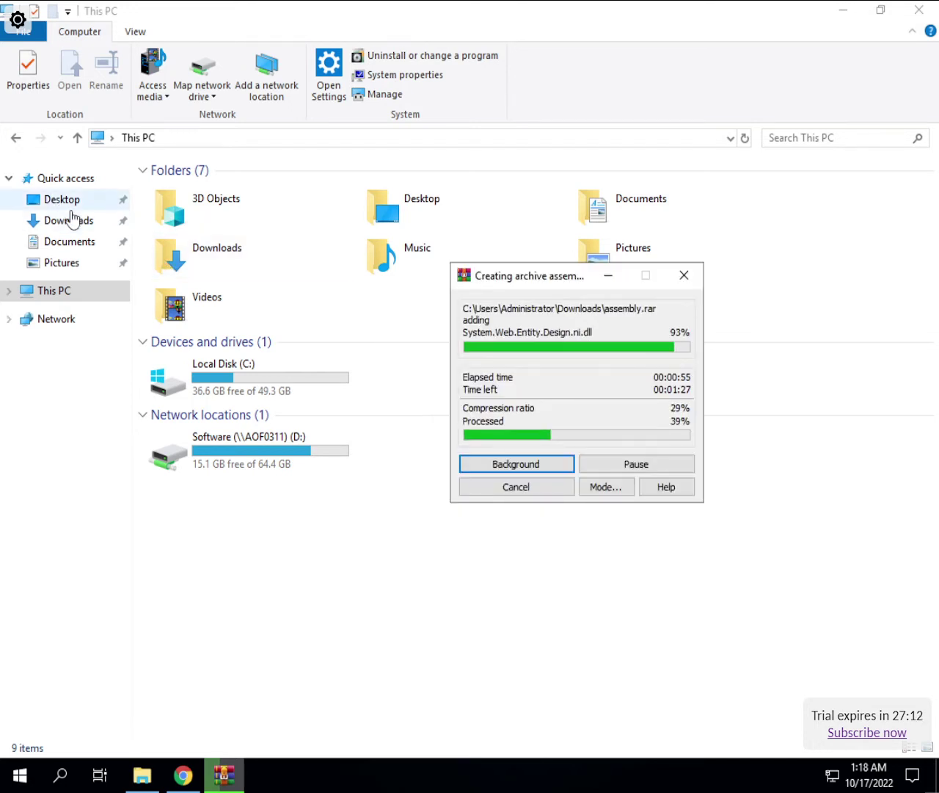
Go to the Downloads folder, check the properties of the assembly RAR archive and close them.
left_click(73, 207)
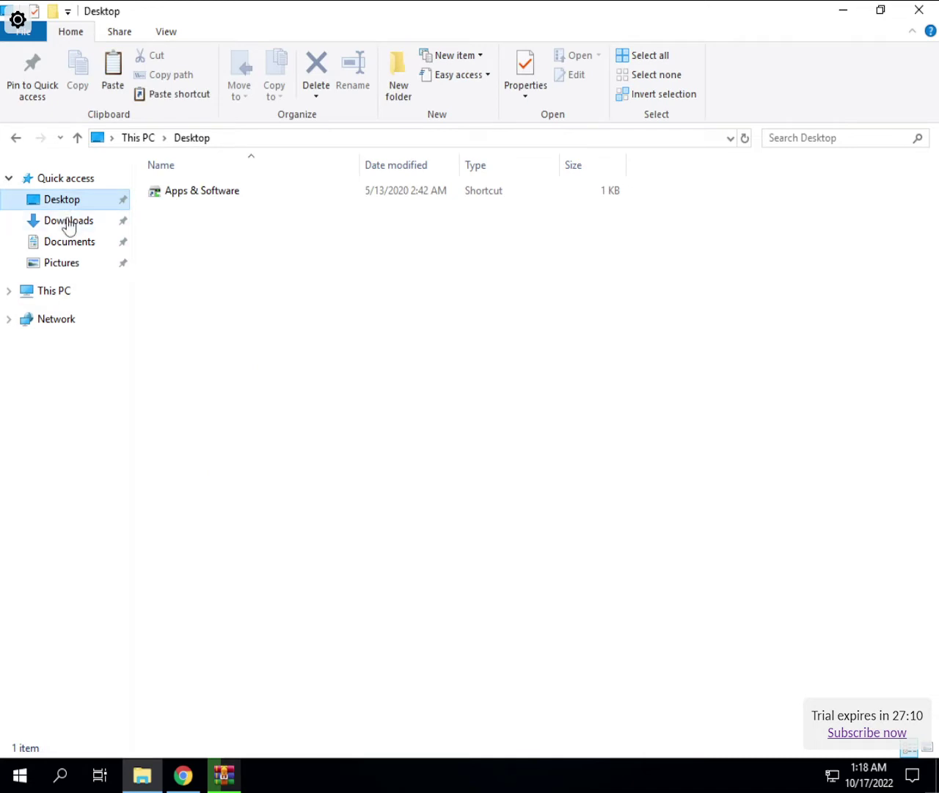
left_click(68, 222)
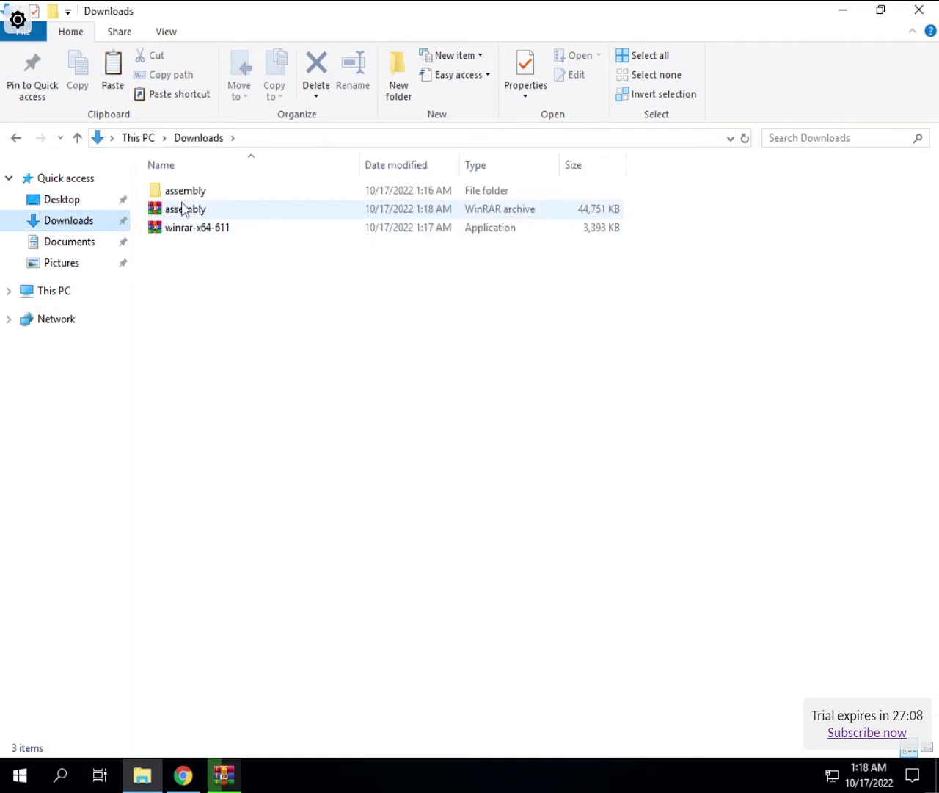
key("shift+F10")
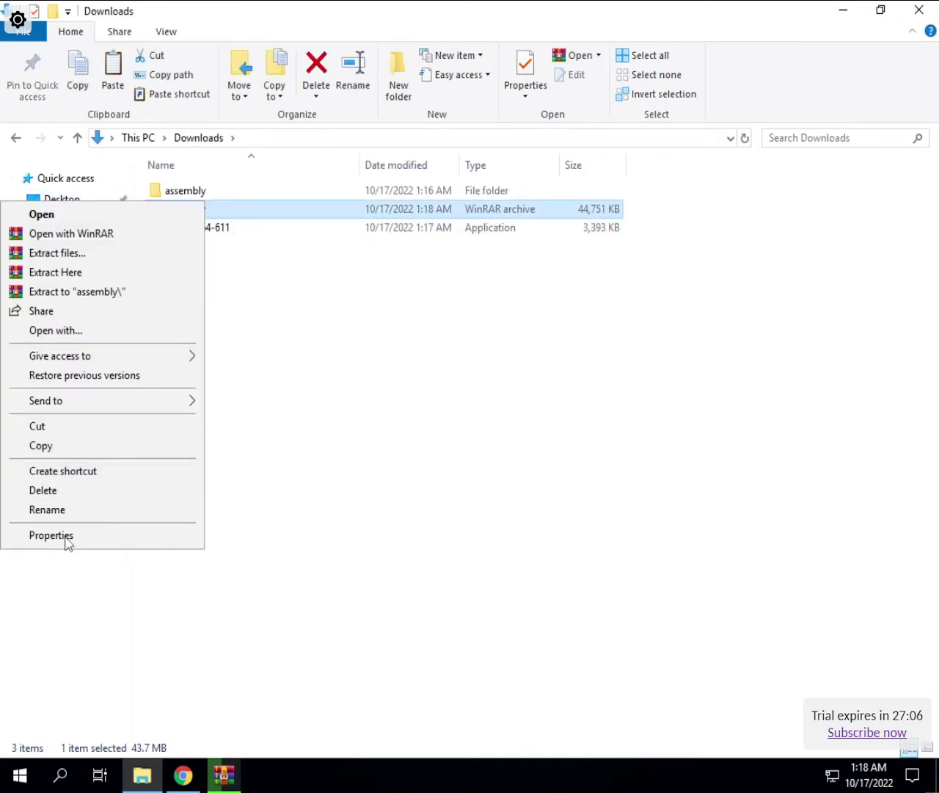
left_click(50, 535)
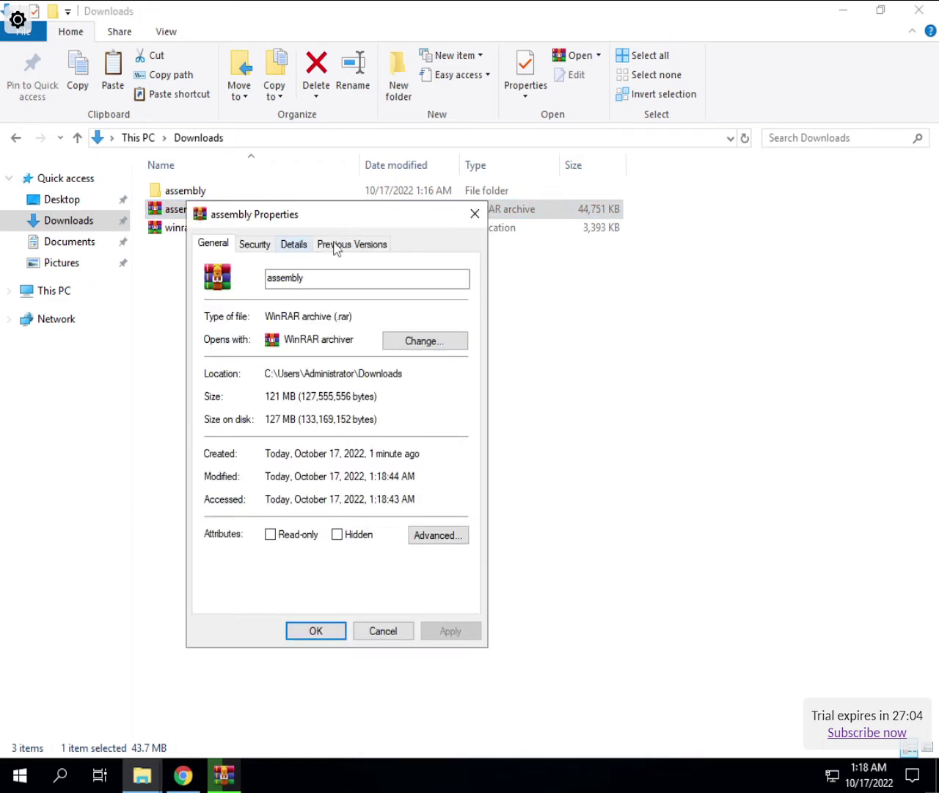
left_click(475, 214)
Launch Task Manager, sort the processes by CPU usage and by name, and return to the archive creation progress window.
right_click(548, 771)
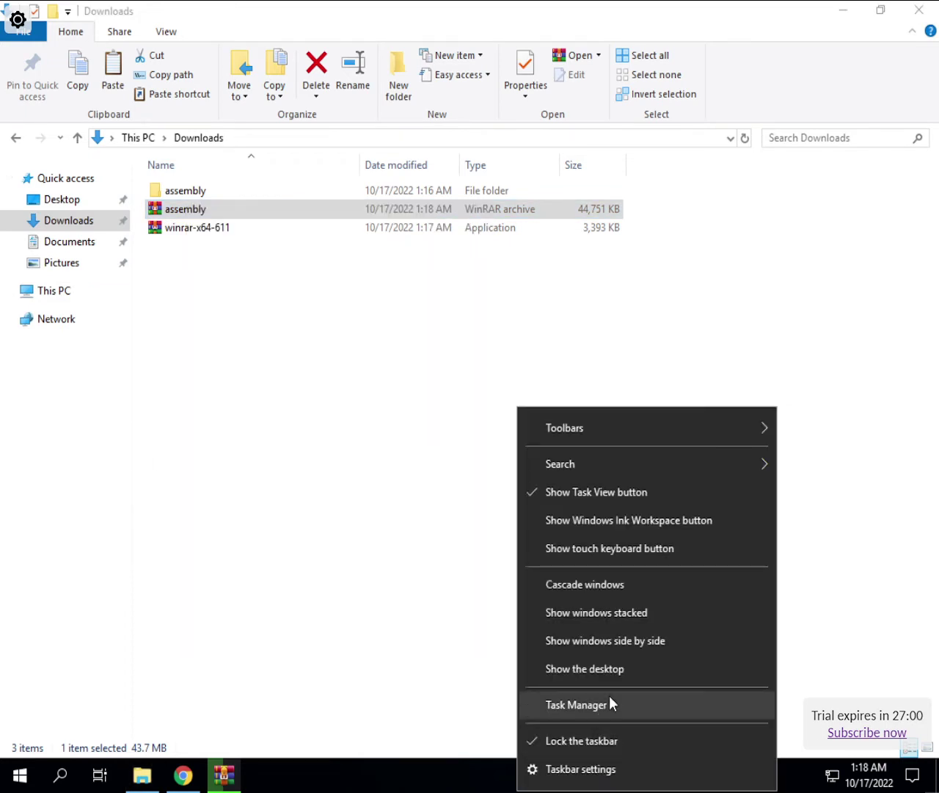
left_click(609, 695)
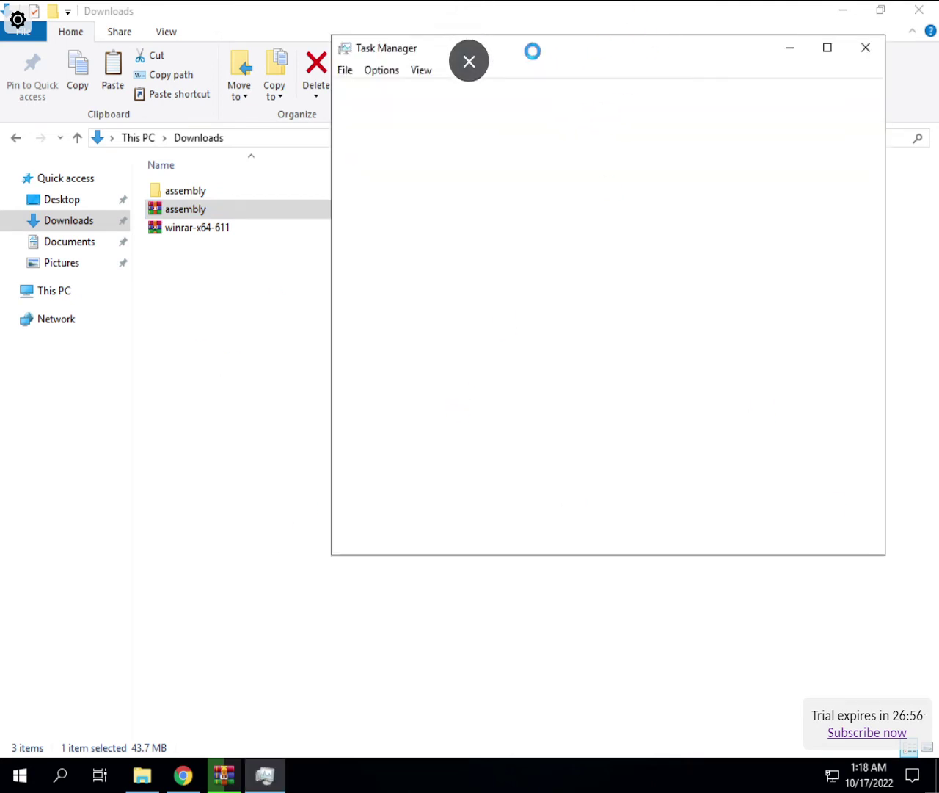
left_click(235, 776)
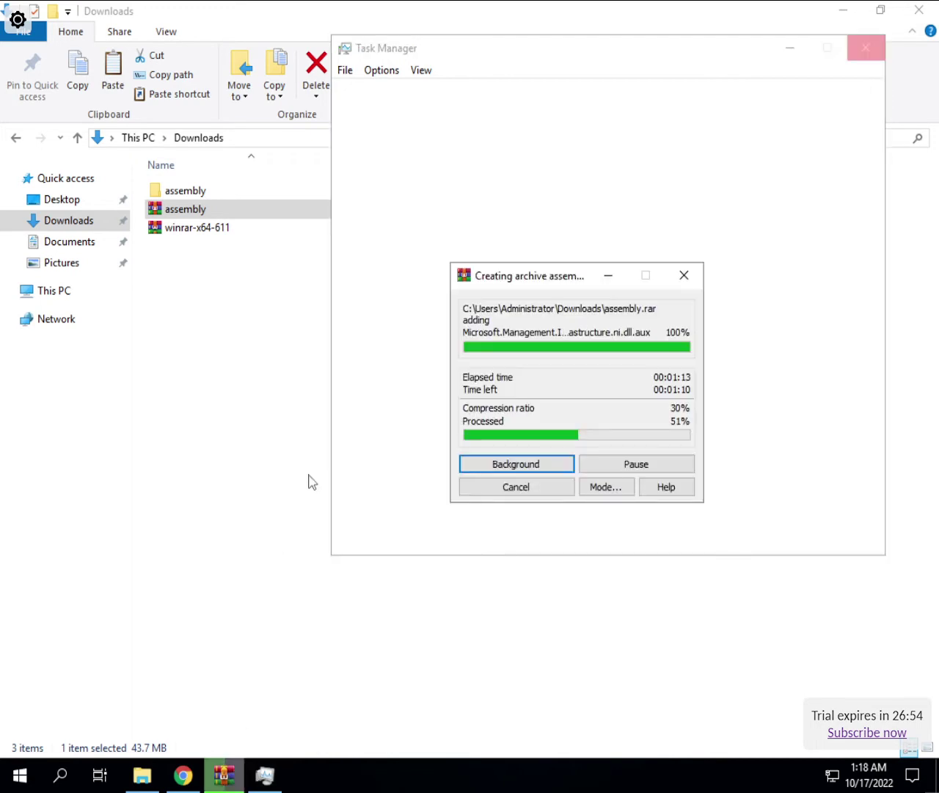
left_click(591, 167)
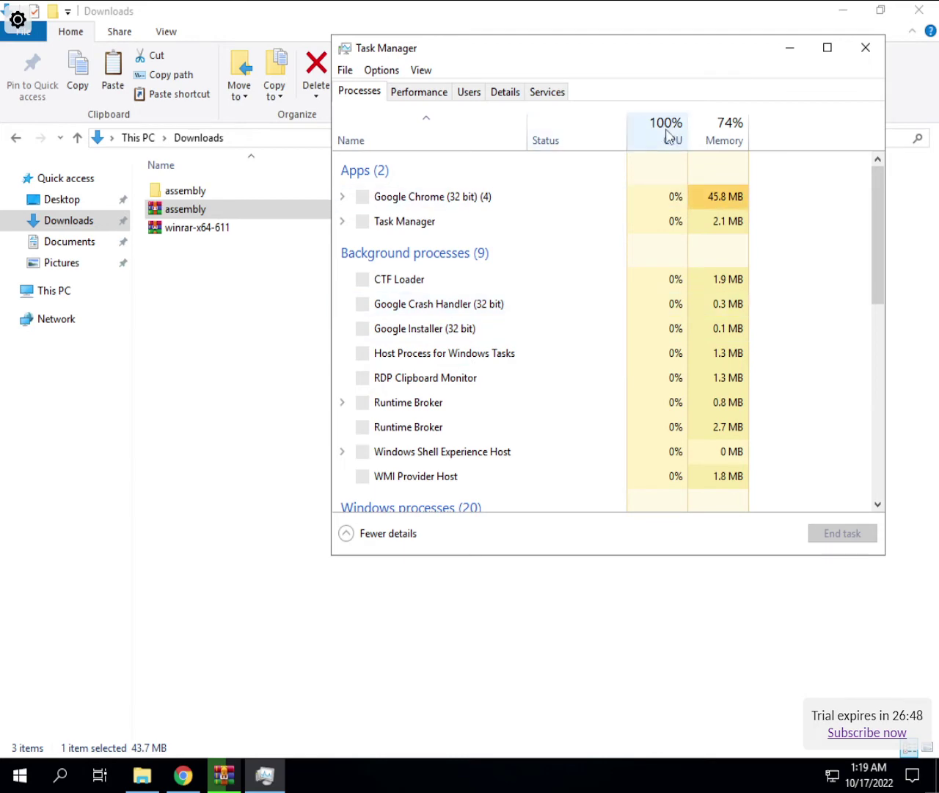
left_click(637, 129)
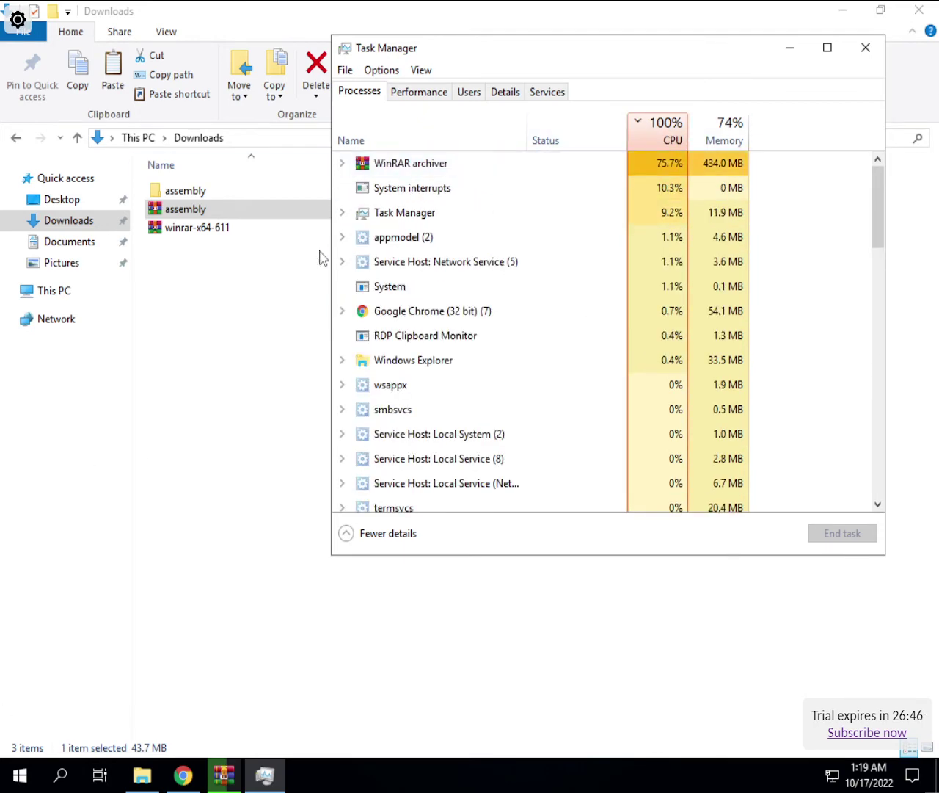
left_click(383, 144)
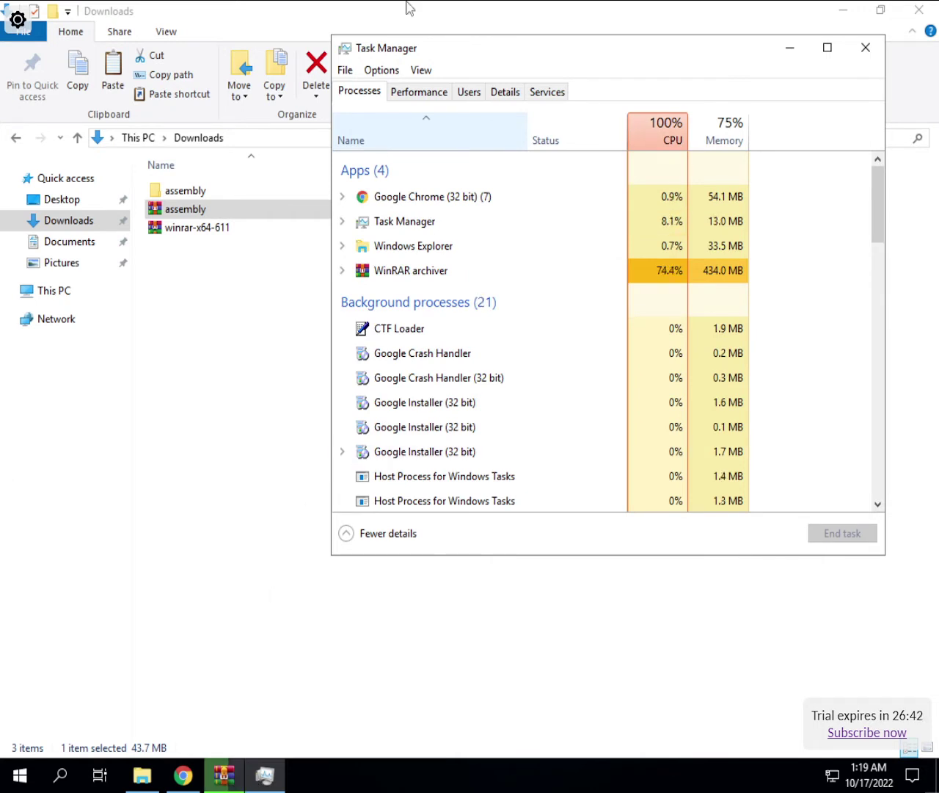
left_click(176, 727)
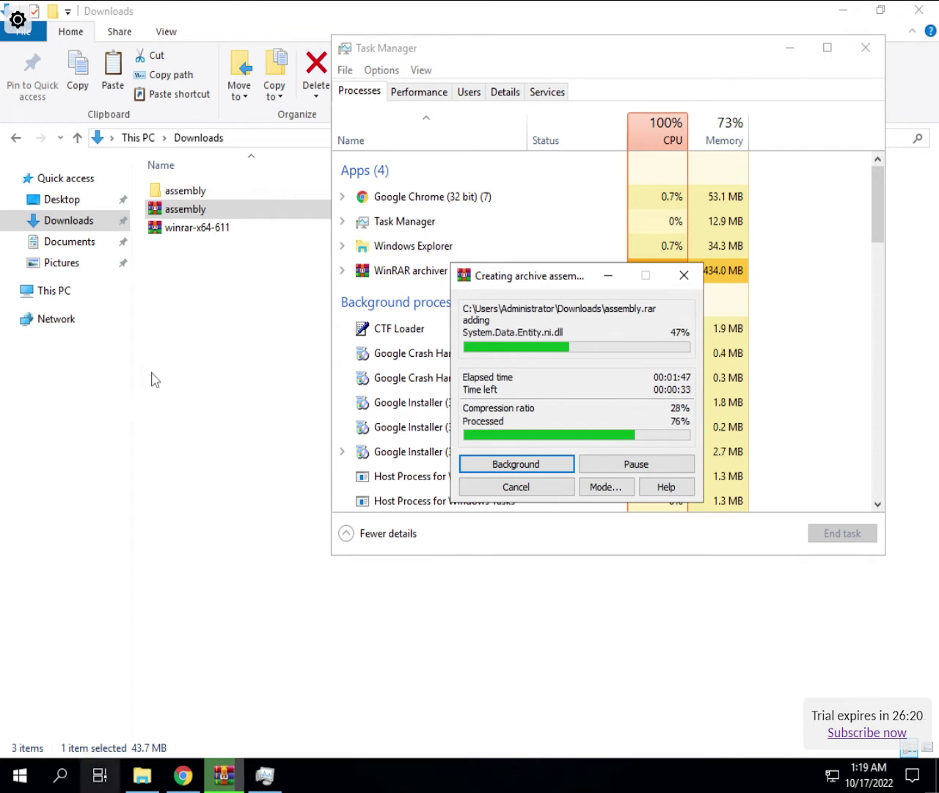
Show file name extensions, hidden items and protected operating system files in File Explorer, accepting the warning.
left_click(84, 31)
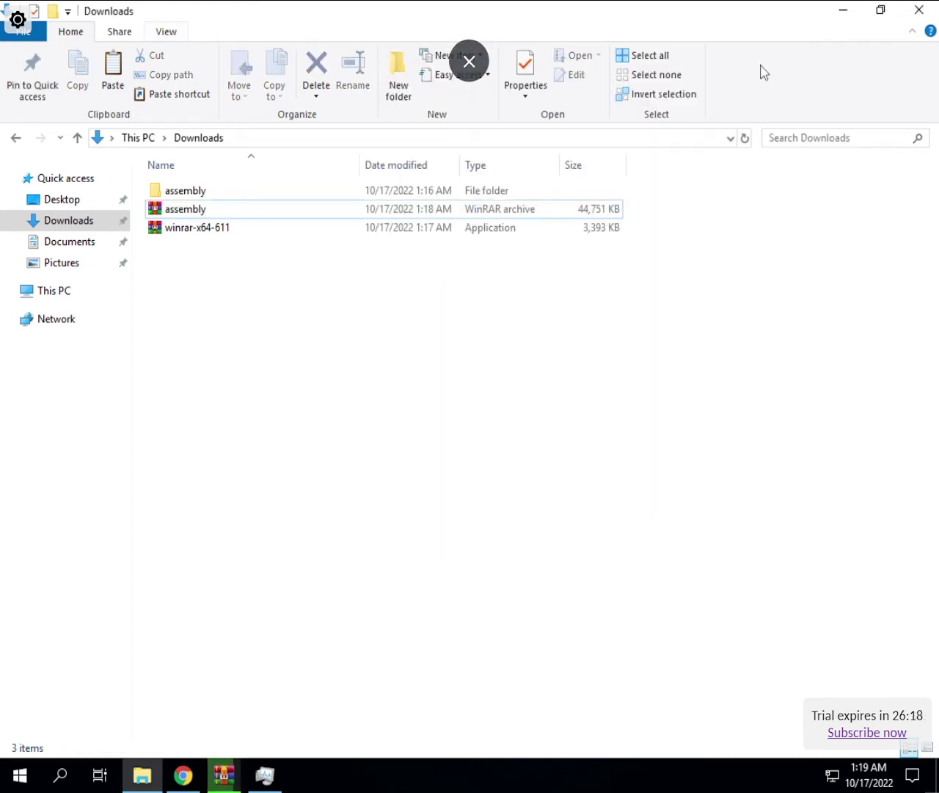
scroll(763, 71, "down", 2)
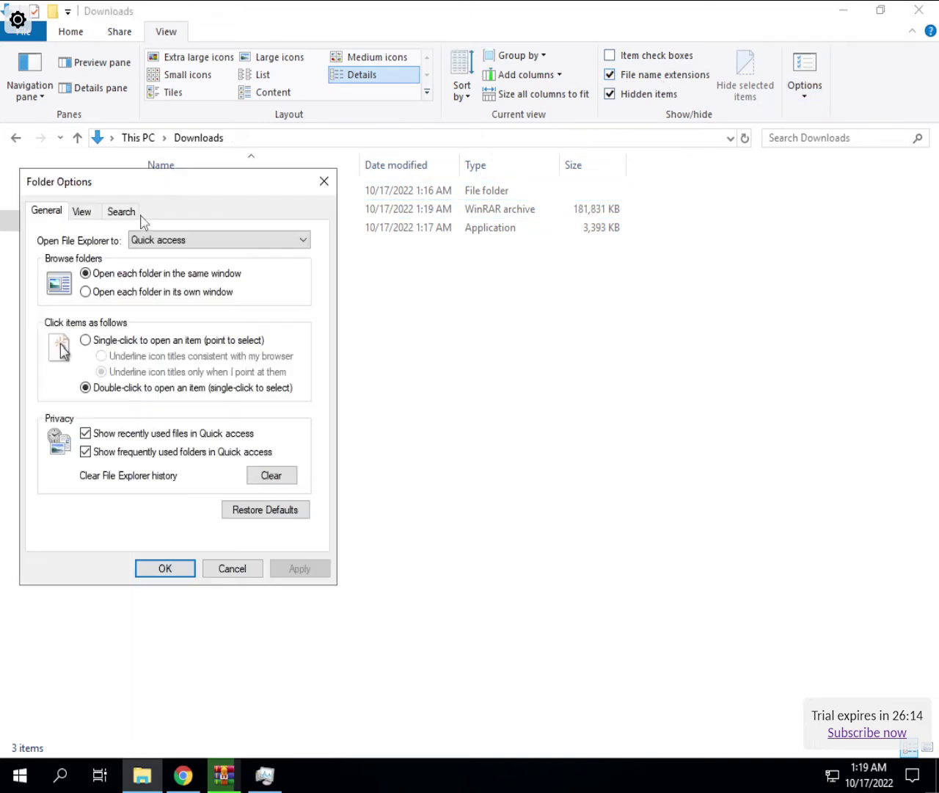
left_click(82, 214)
scroll(133, 460, "down", 4)
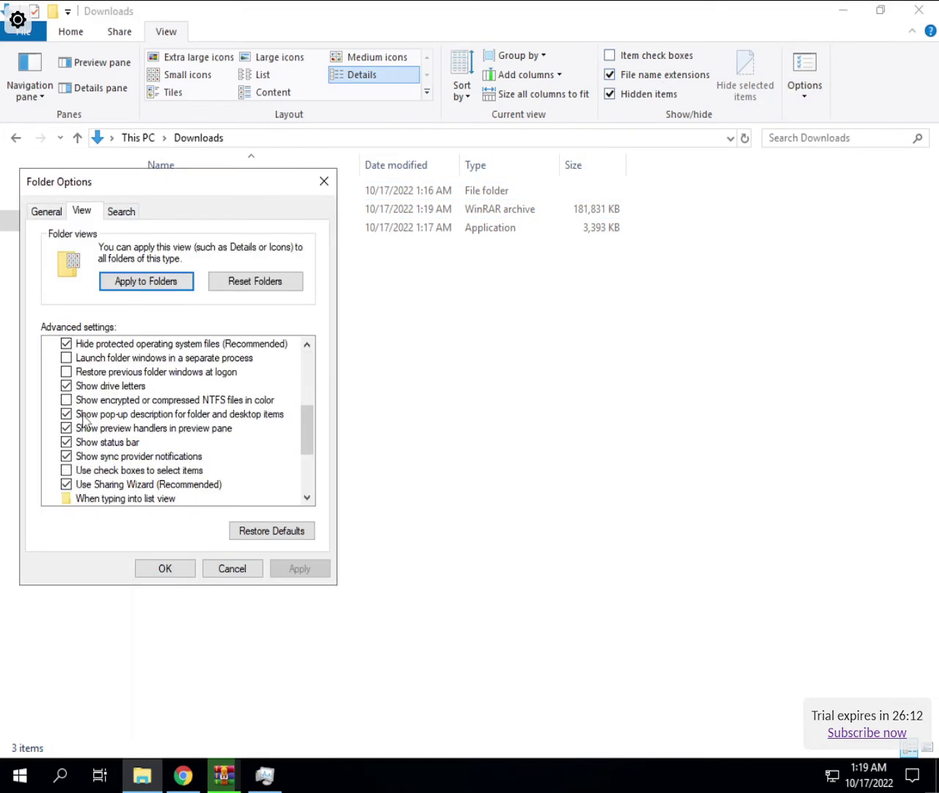
left_click(66, 344)
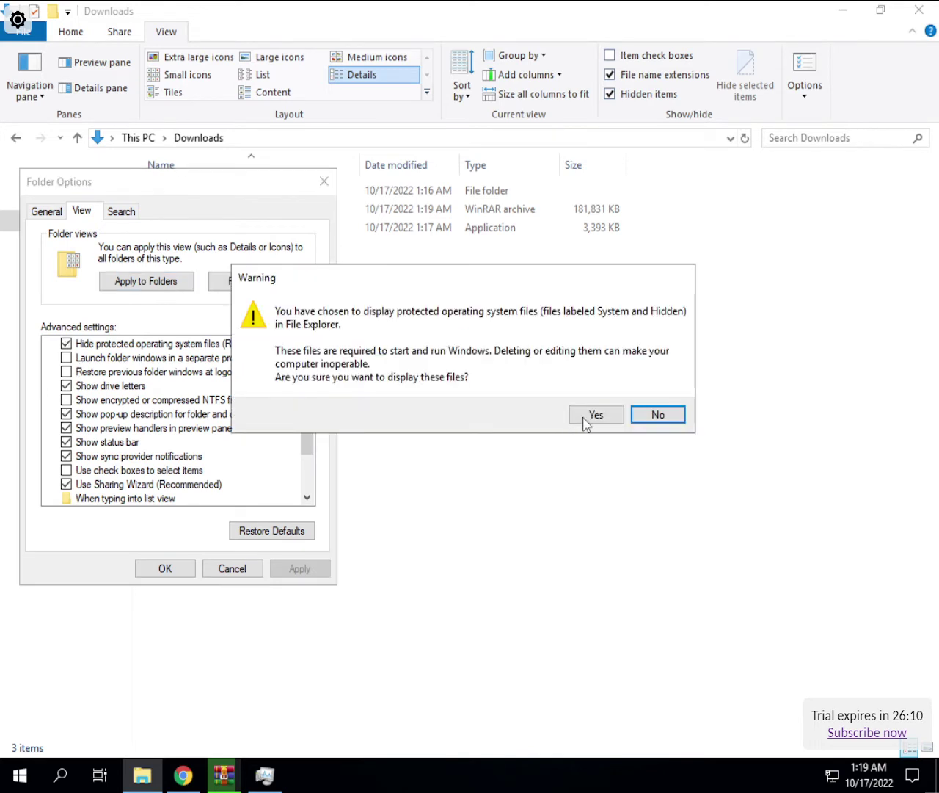
left_click(591, 415)
left_click(166, 571)
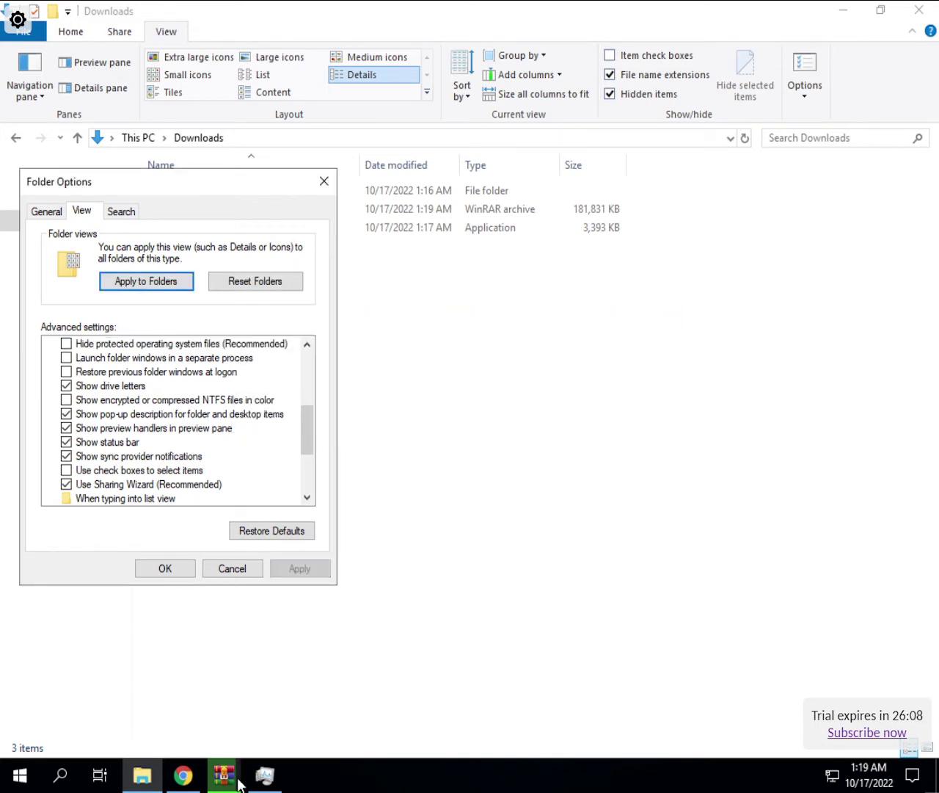
Bring up the assembly.rar creation progress window to monitor the compression until it completes.
mouse_move(234, 778)
left_click(279, 696)
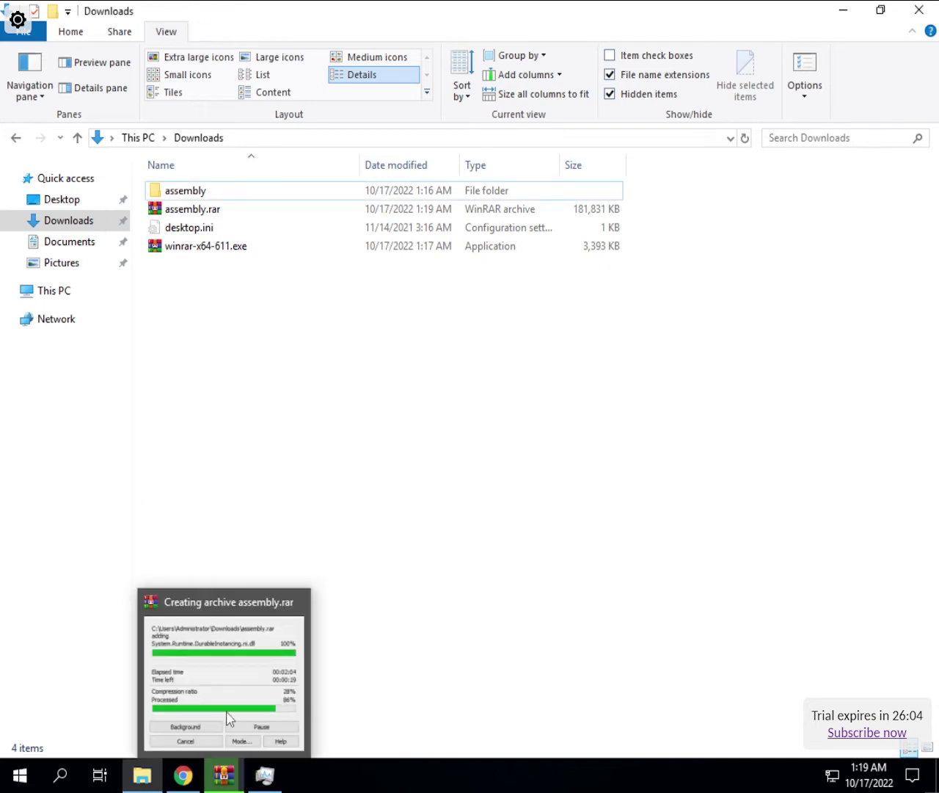
left_click(295, 701)
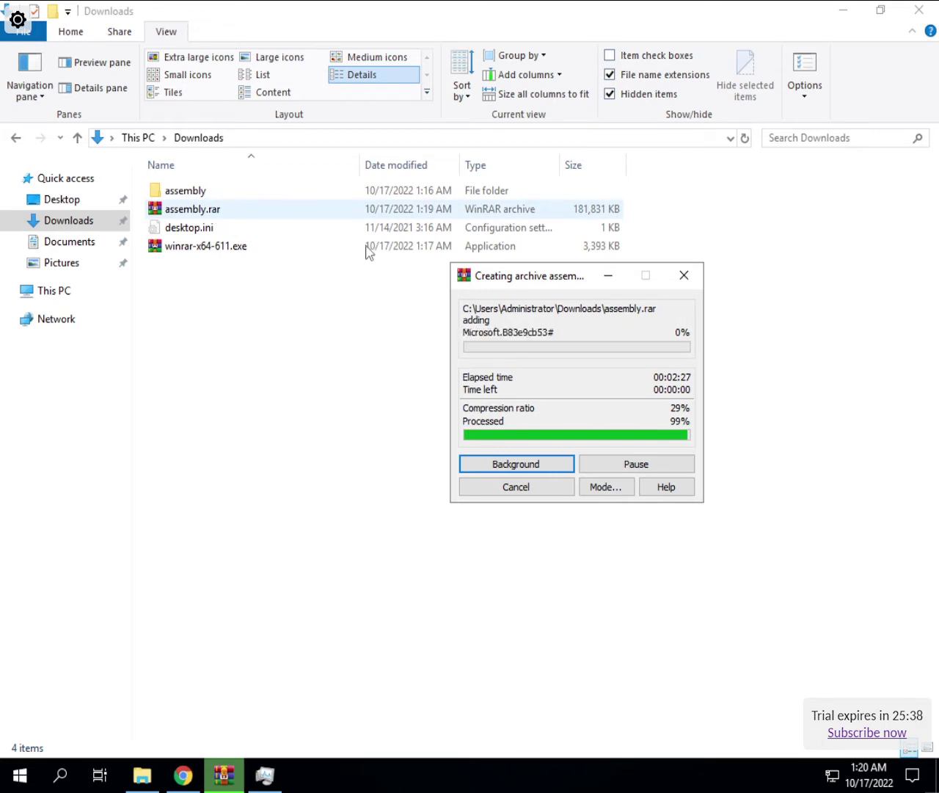
Copy assembly.rar and paste it repeatedly into the Downloads folder to create many duplicates.
right_click(179, 209)
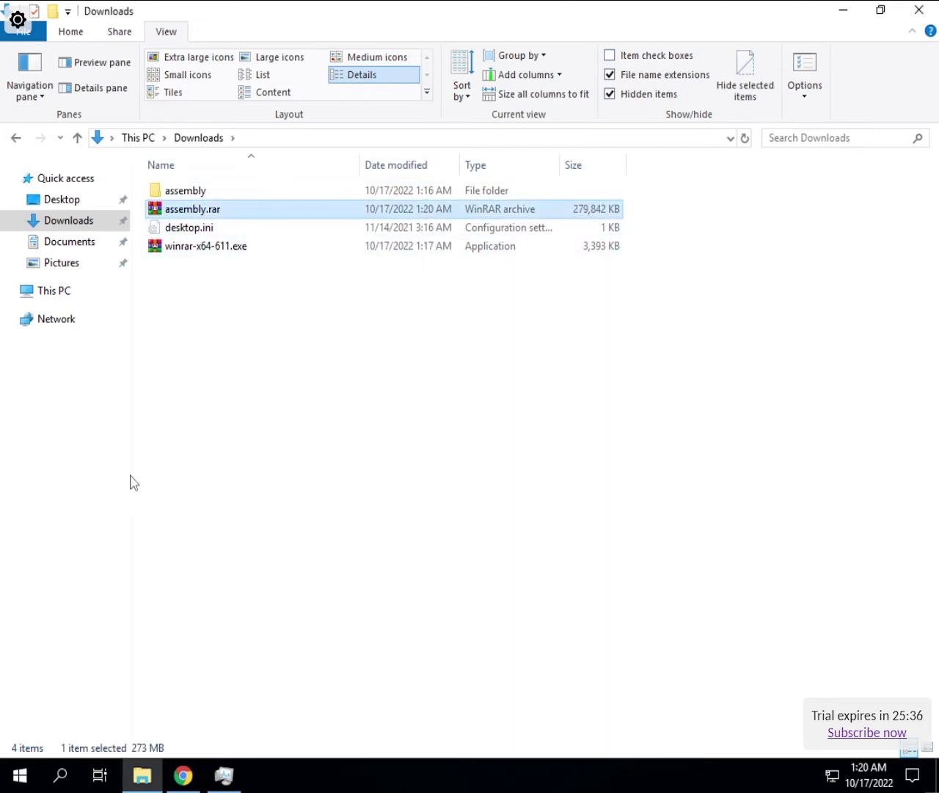
left_click(336, 482)
left_click(513, 506)
key("ctrl+v")
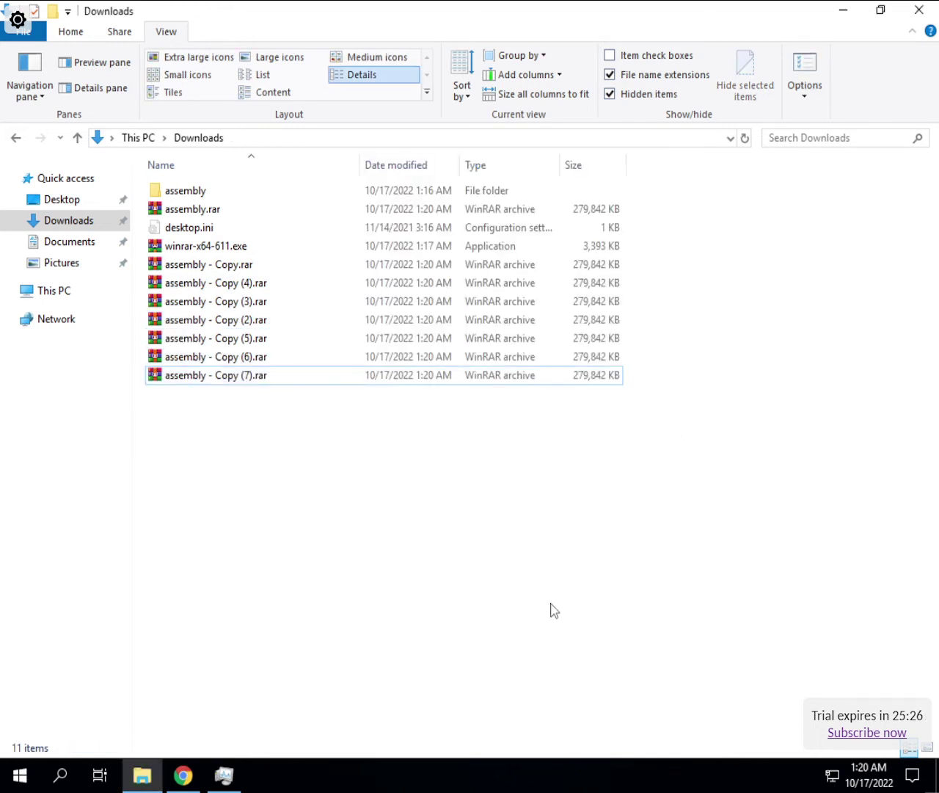
key("ctrl+v")
key("ctrl+v")
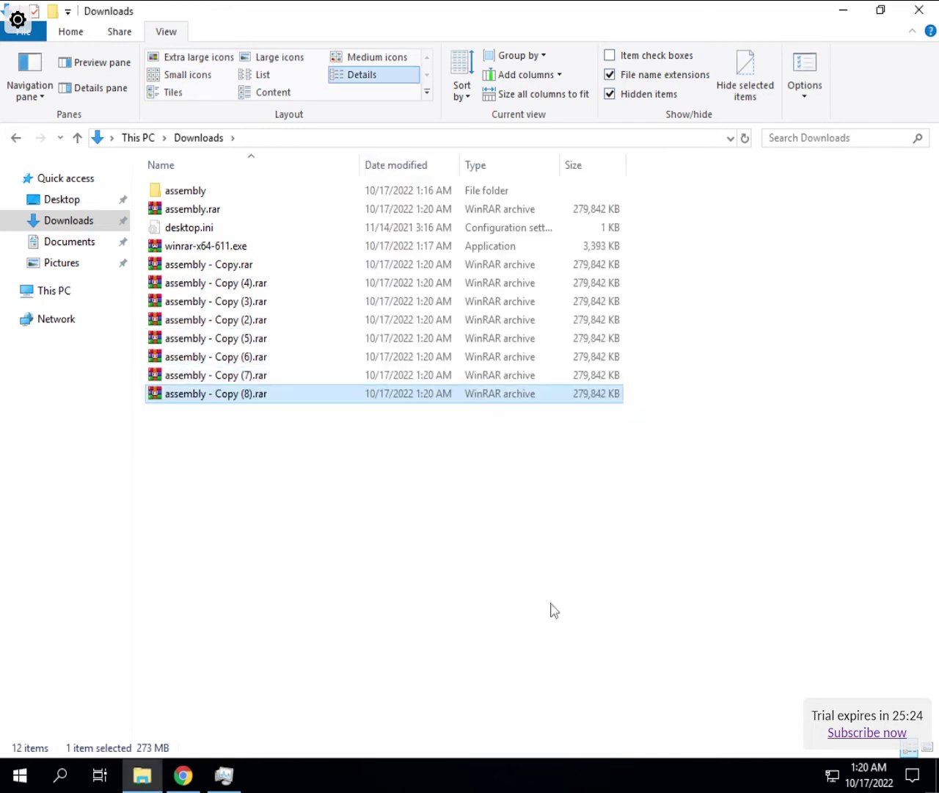
key("ctrl+v")
key("ctrl+v")
key("ctrl+v")
key("ctrl+v")
key("ctrl+v")
key("ctrl+v")
key("ctrl+v")
key("ctrl+v")
key("ctrl+v")
key("ctrl+v")
key("ctrl+v")
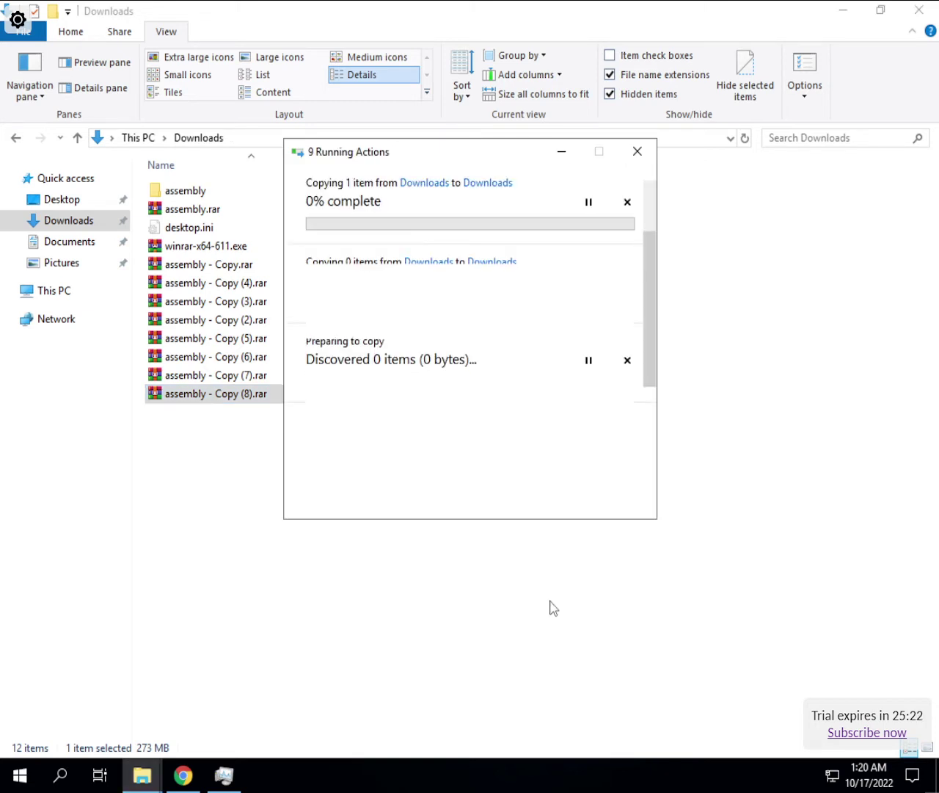
key("ctrl+v")
key("ctrl+v")
key("ctrl+v")
key("ctrl+v")
key("ctrl+v")
key("ctrl+v")
key("ctrl+v")
key("ctrl+v")
key("ctrl+v")
key("ctrl+v")
key("ctrl+v")
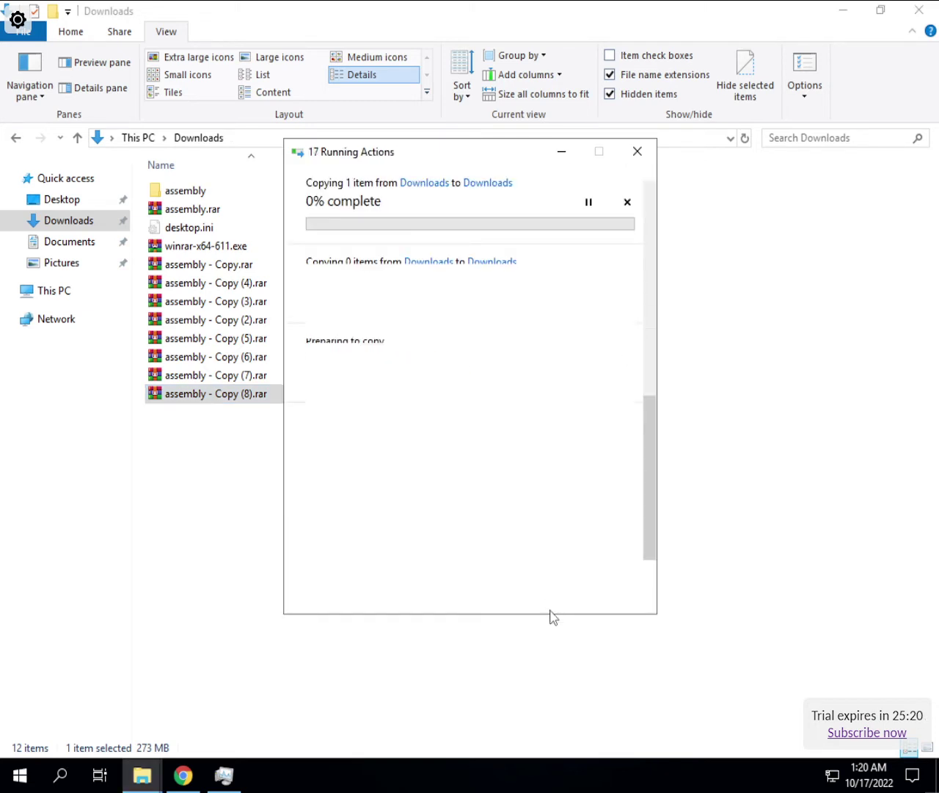
key("ctrl+v")
key("ctrl+v")
key("ctrl+v")
key("ctrl+v")
key("ctrl+v")
key("ctrl+v")
key("ctrl+v")
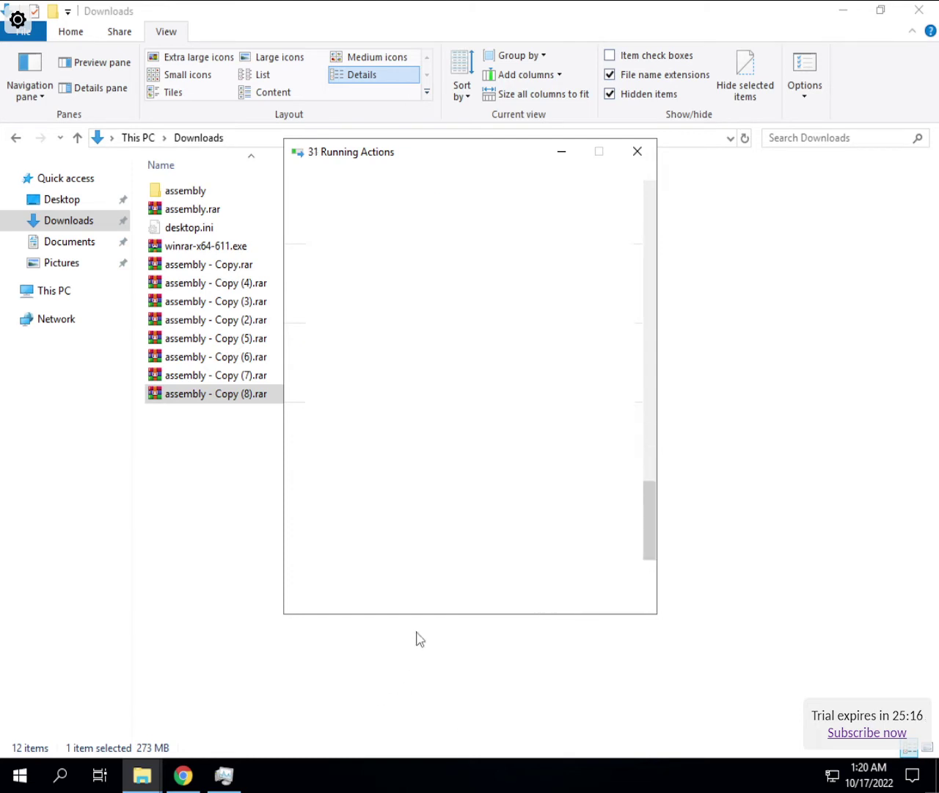
key("ctrl+v")
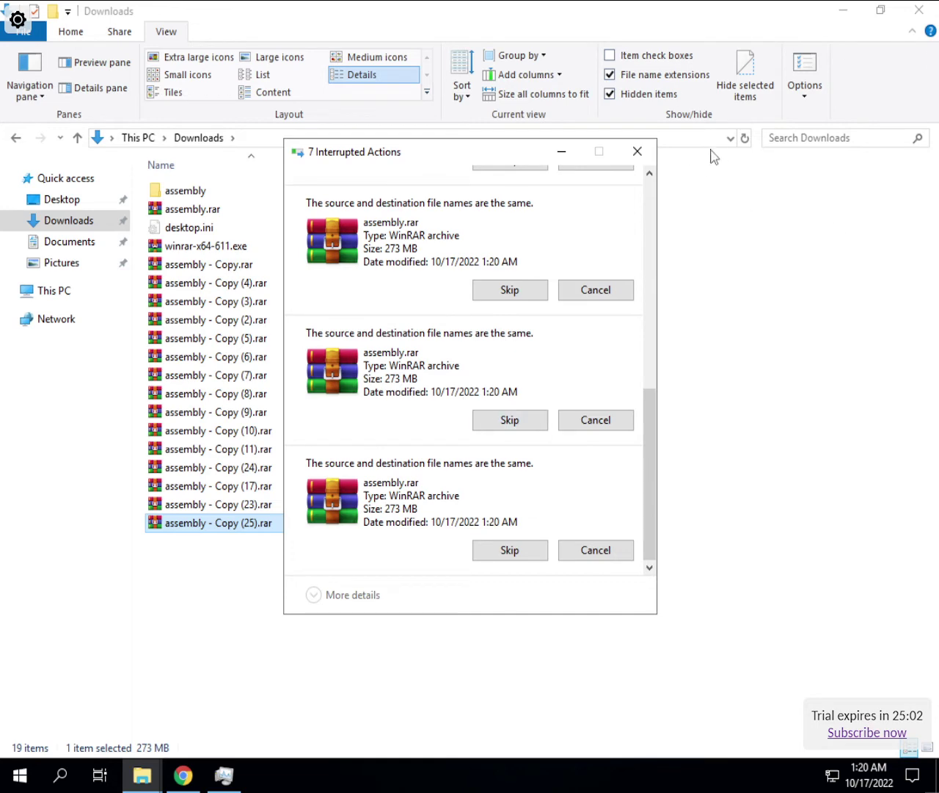
Cancel all interrupted copy transfers and confirm the cancellation.
left_click(578, 286)
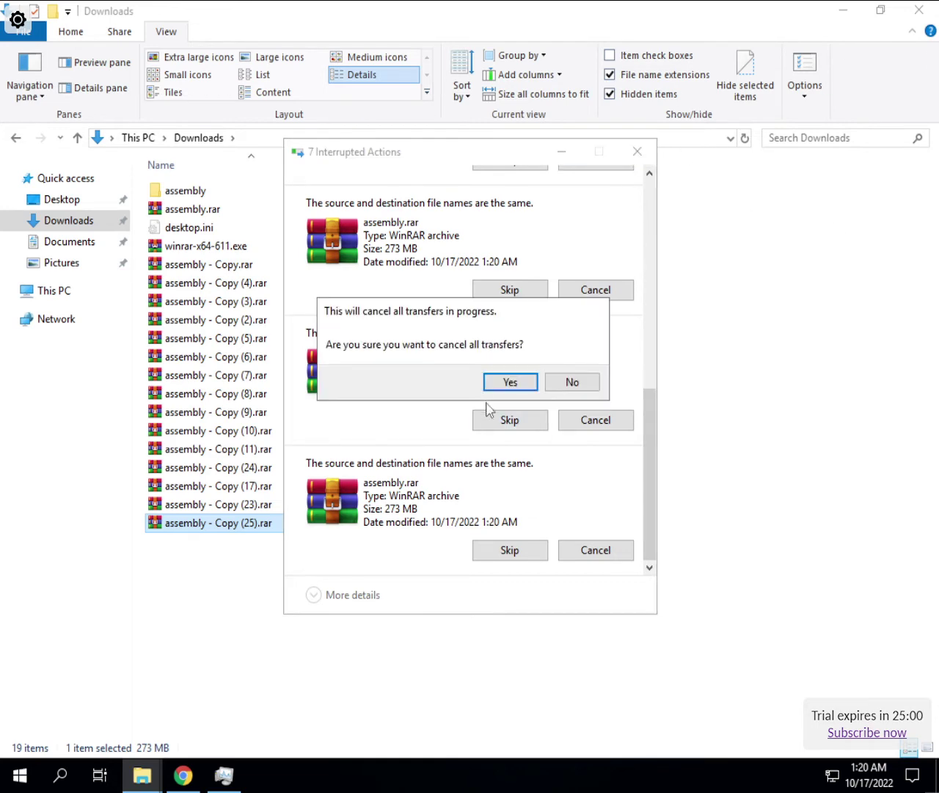
left_click(525, 385)
left_click(698, 631)
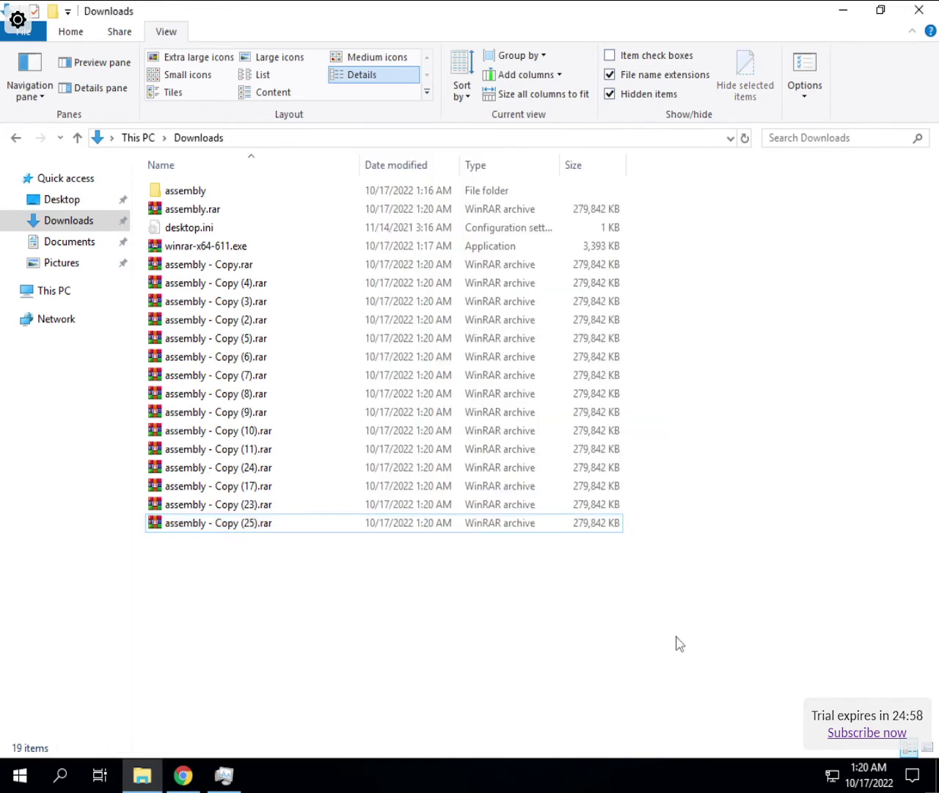
Paste several more copies of assembly.rar into the Downloads folder.
key("ctrl+v")
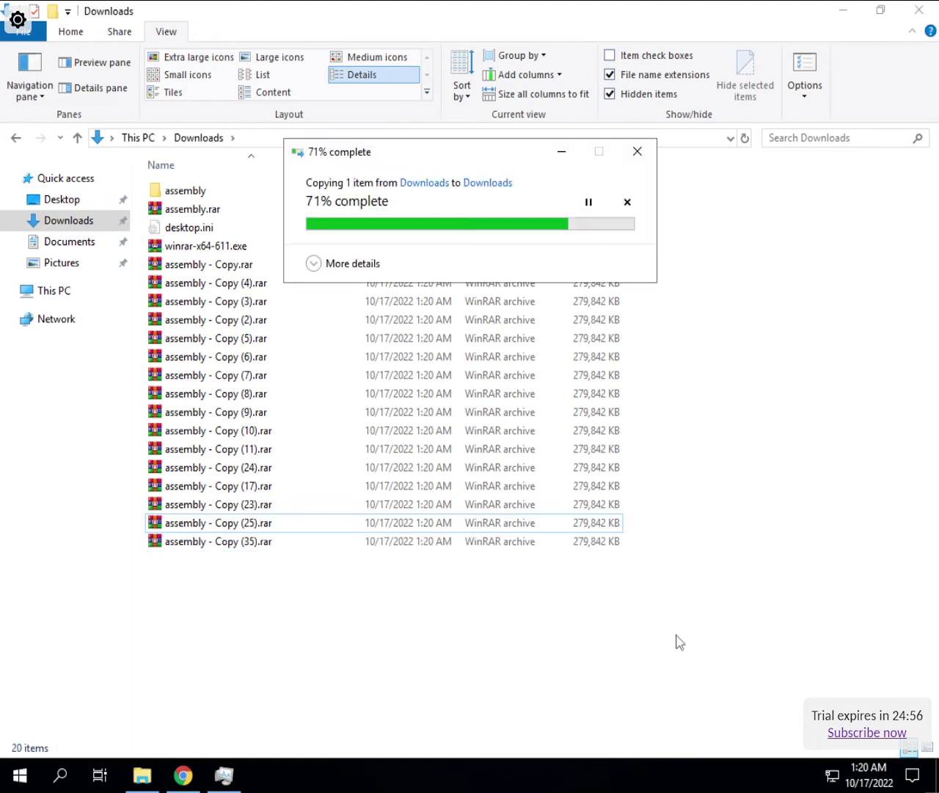
key("ctrl+v")
key("ctrl+v")
key("ctrl+v")
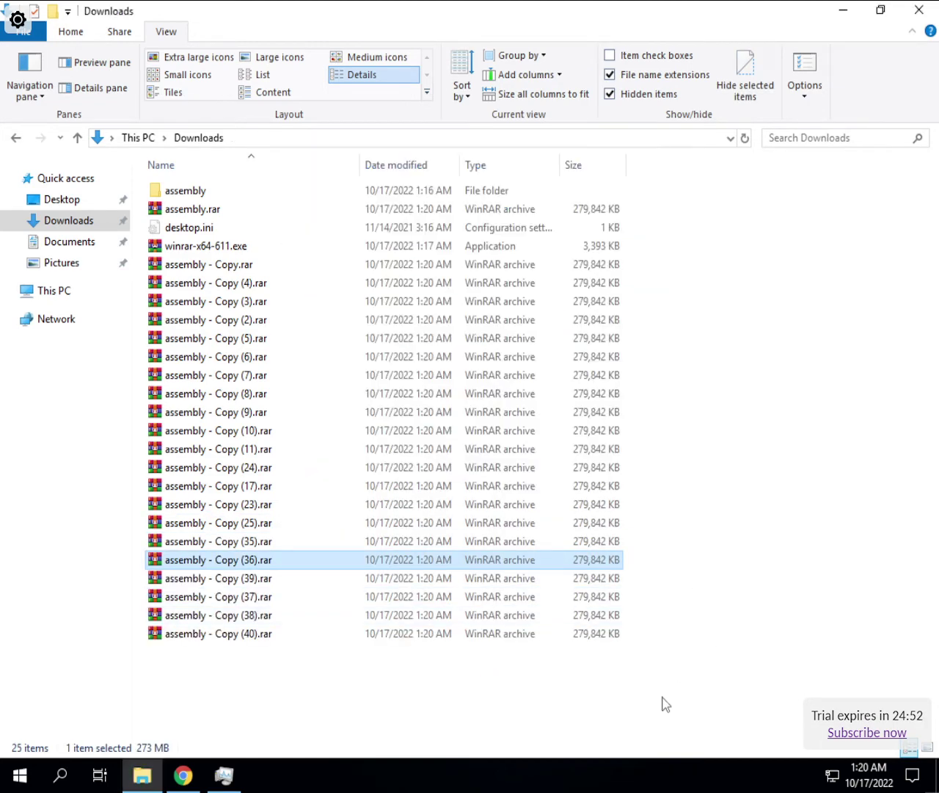
Select assembly.rar and all its copies, excluding the WinRAR installer, and duplicate them within the Downloads folder.
left_click(355, 389)
left_click(213, 246)
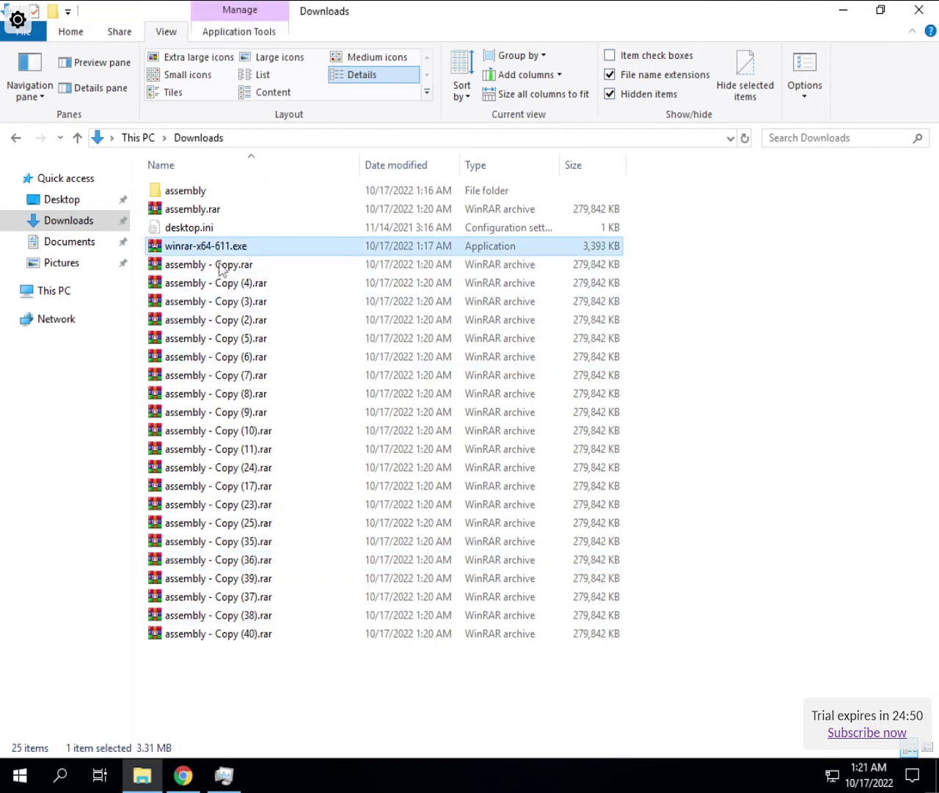
left_click(222, 264)
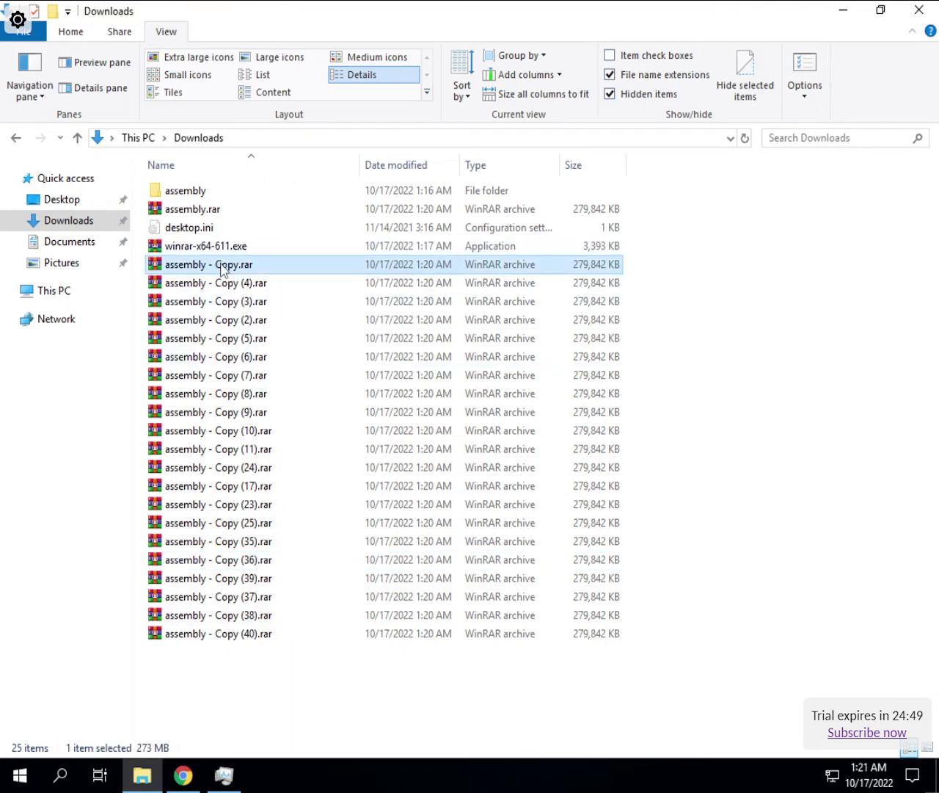
left_click(235, 634, "shift")
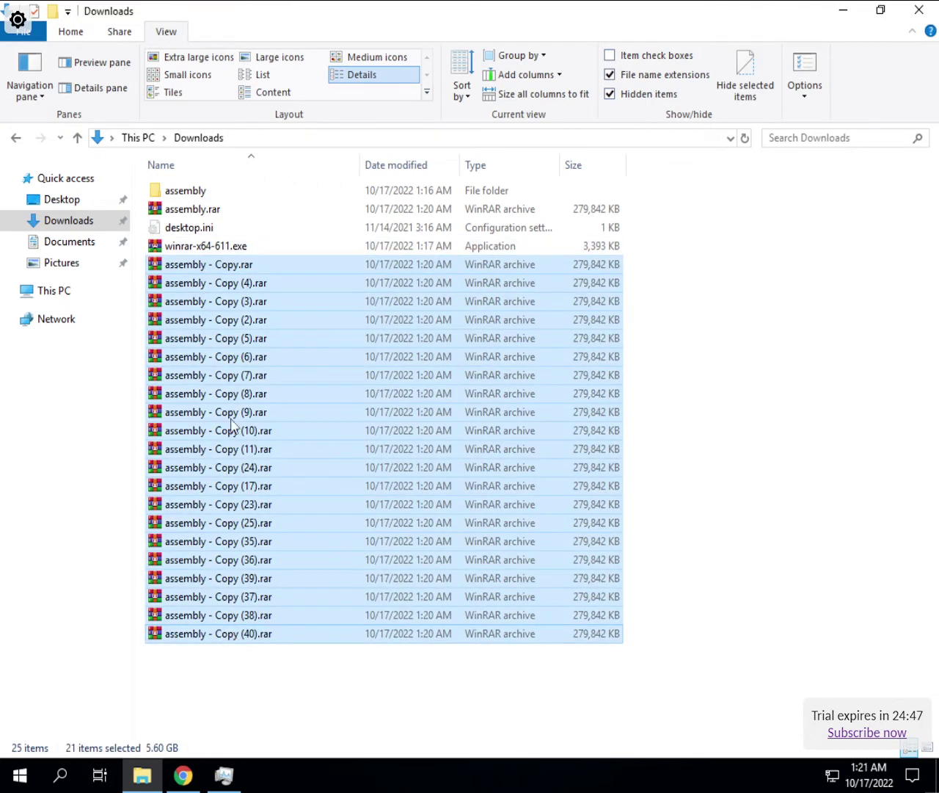
left_click(194, 209, "ctrl")
right_click(343, 434)
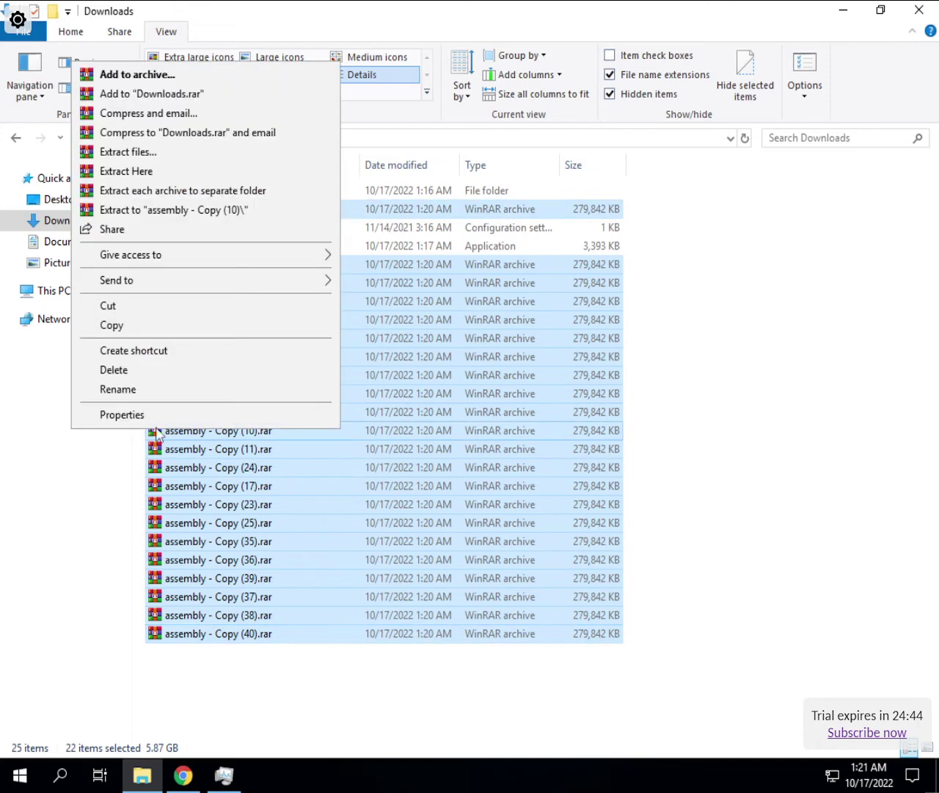
left_click(121, 332)
right_click(775, 330)
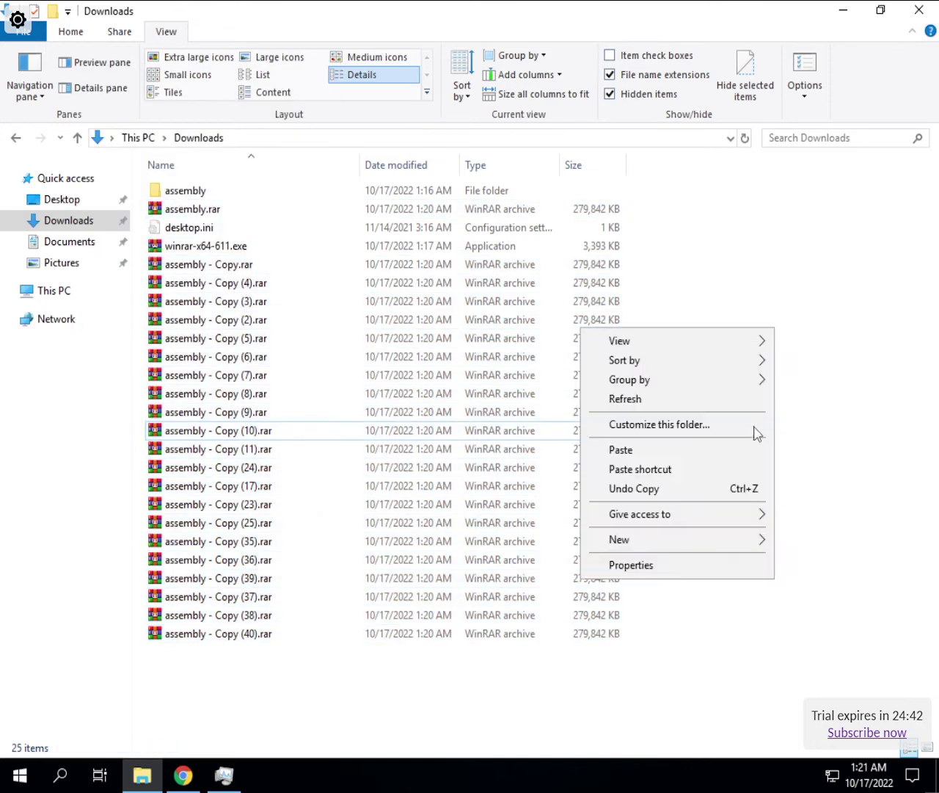
left_click(637, 451)
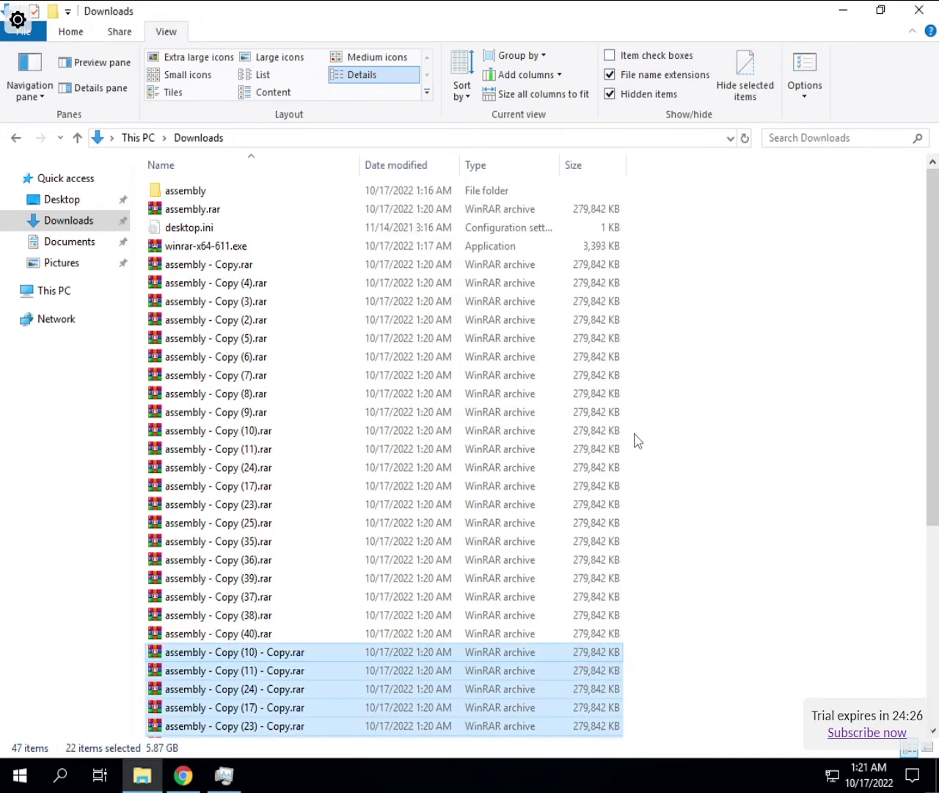
Select assembly.rar and all its copies, leaving out desktop.ini and the WinRAR installer, and duplicate them within the Downloads folder.
left_click(741, 502)
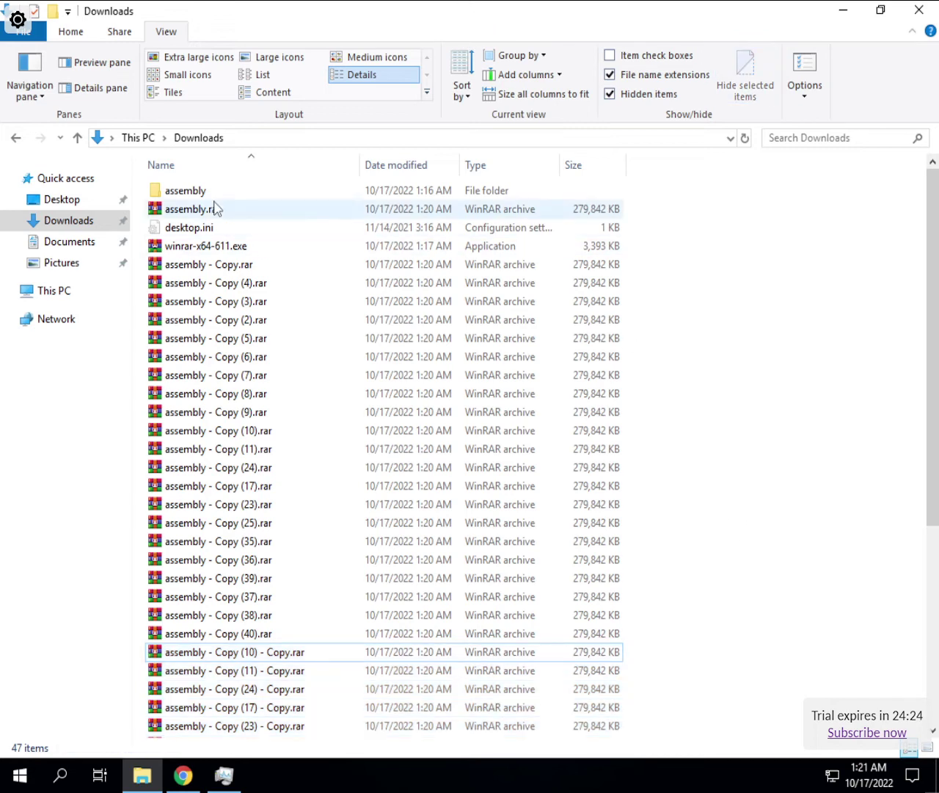
left_click(206, 210)
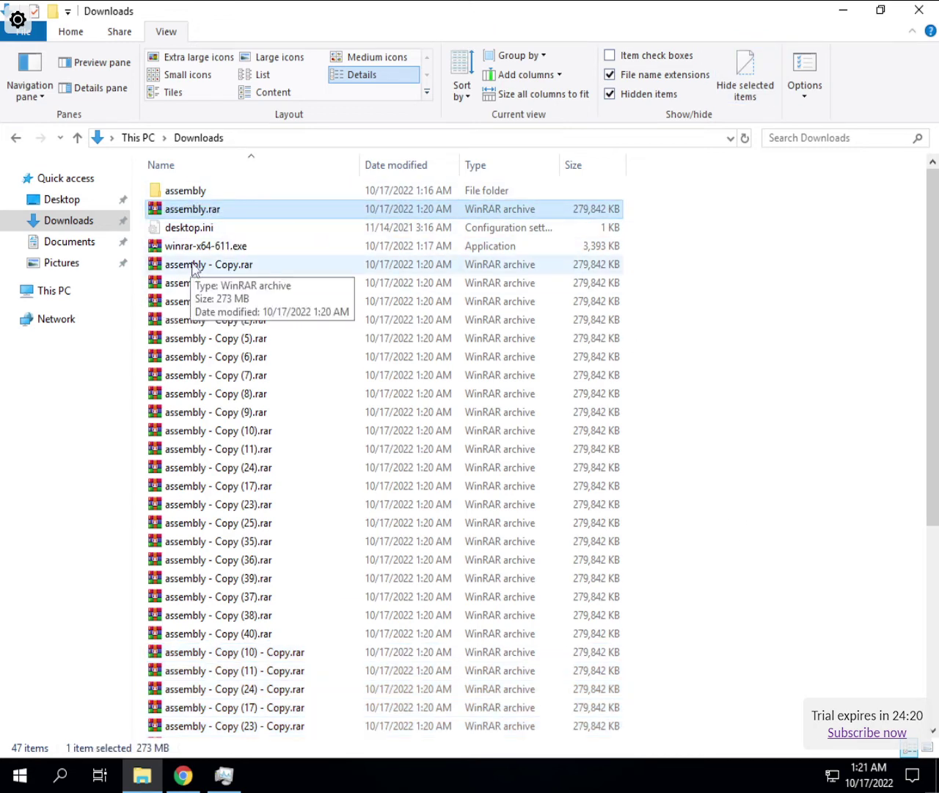
left_click(193, 266, "ctrl")
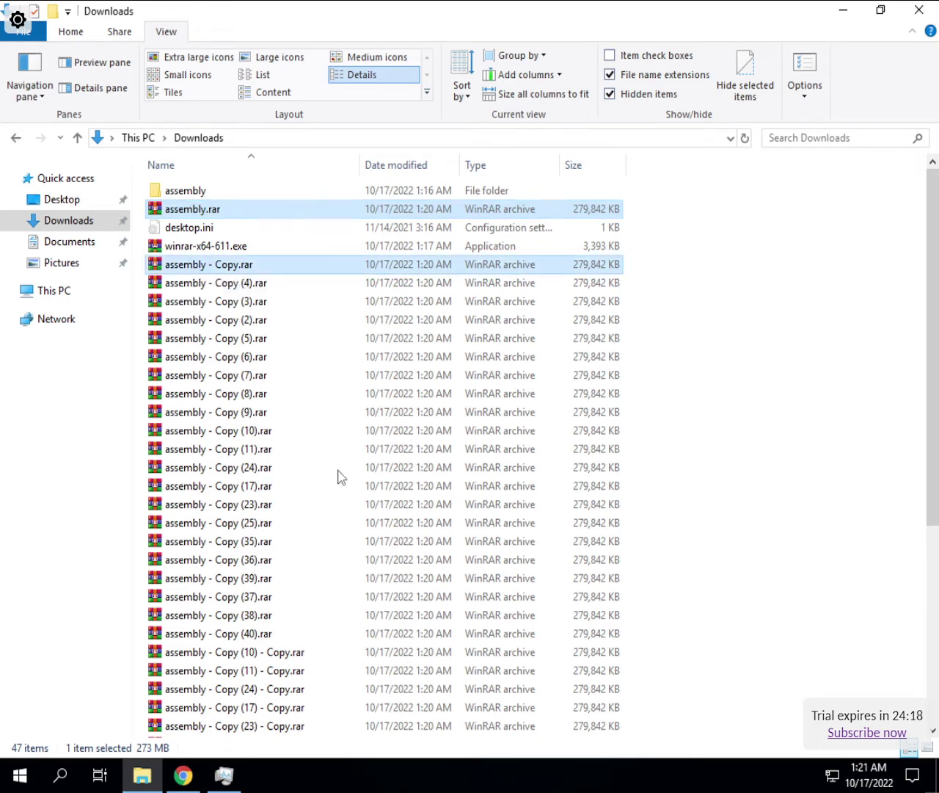
scroll(295, 729, "down", 2, "ctrl")
scroll(283, 733, "down", 3)
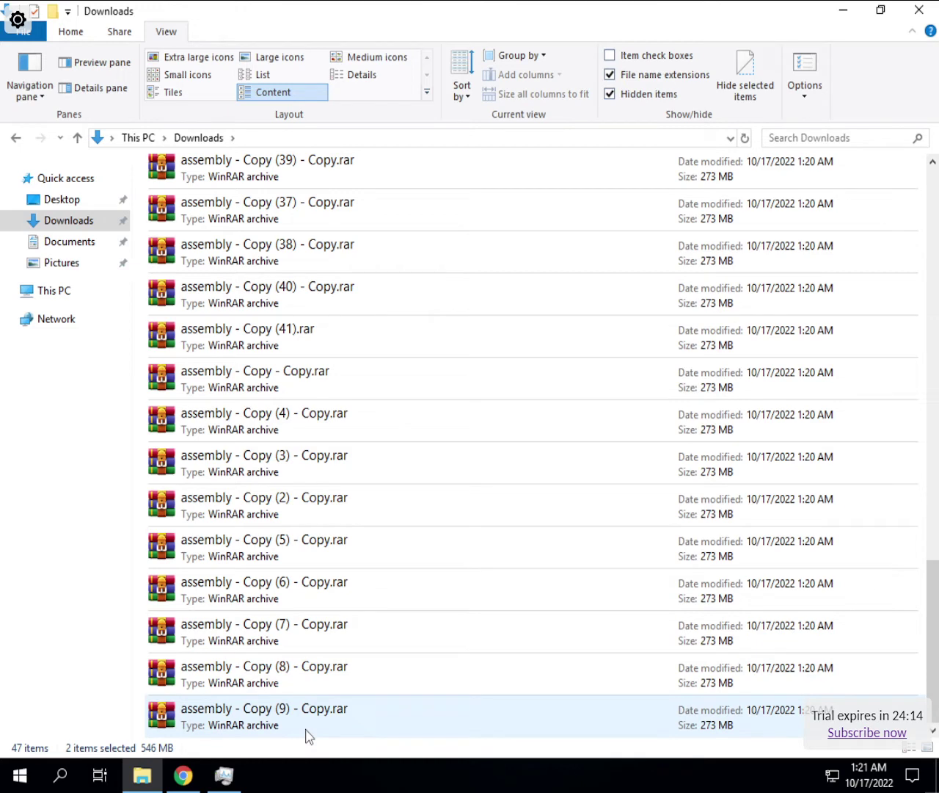
left_click(308, 736, "shift")
right_click(343, 436)
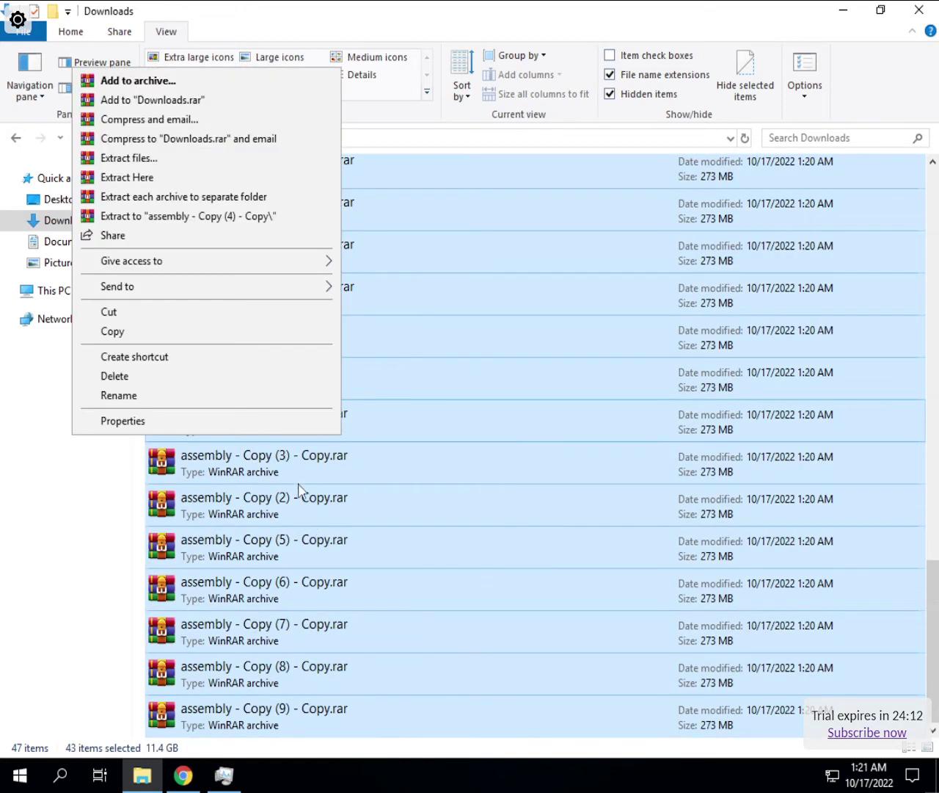
left_click(126, 335)
left_click(297, 423)
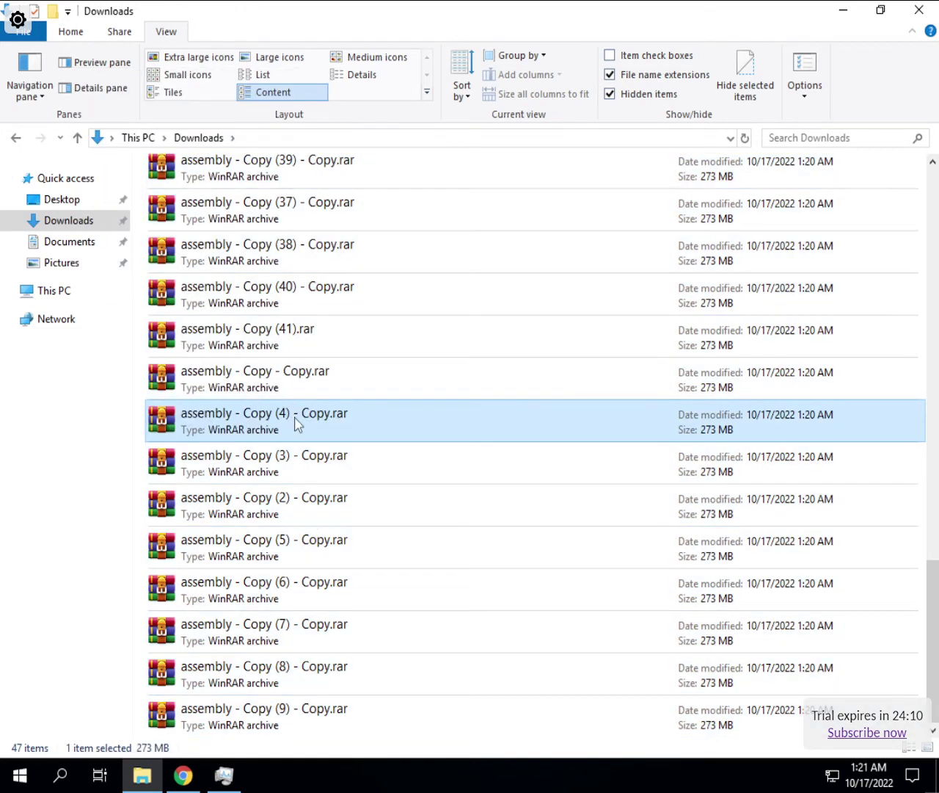
key("ctrl+v")
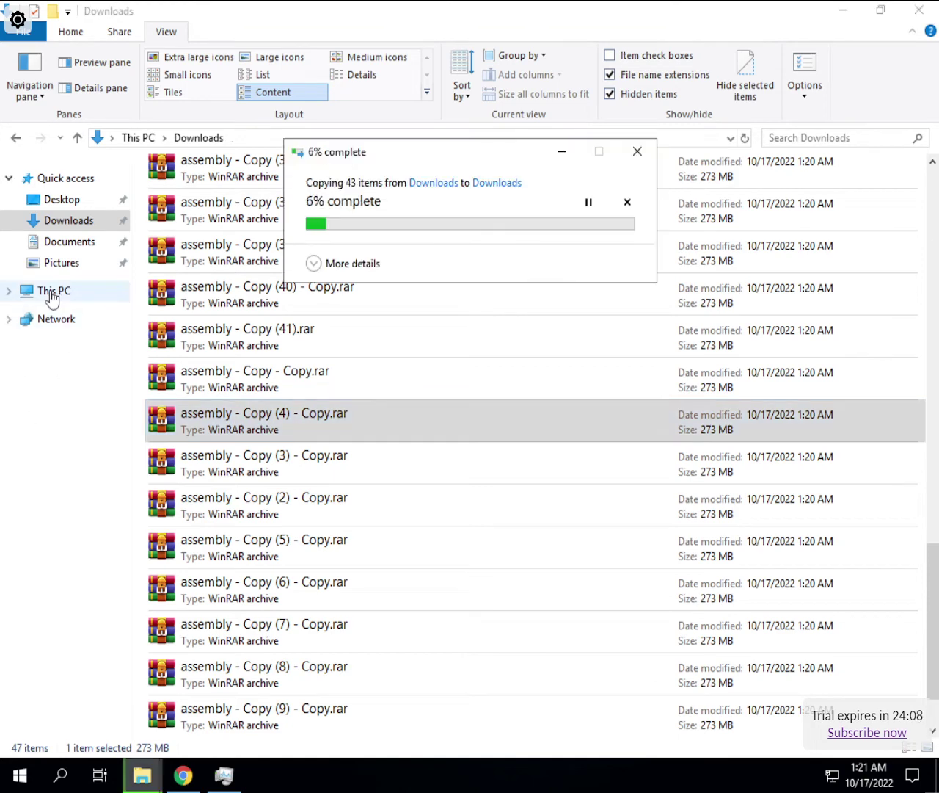
Check the free space on Local Disk (C:) in This PC and view the progress of the running copy transfer.
left_click(59, 294)
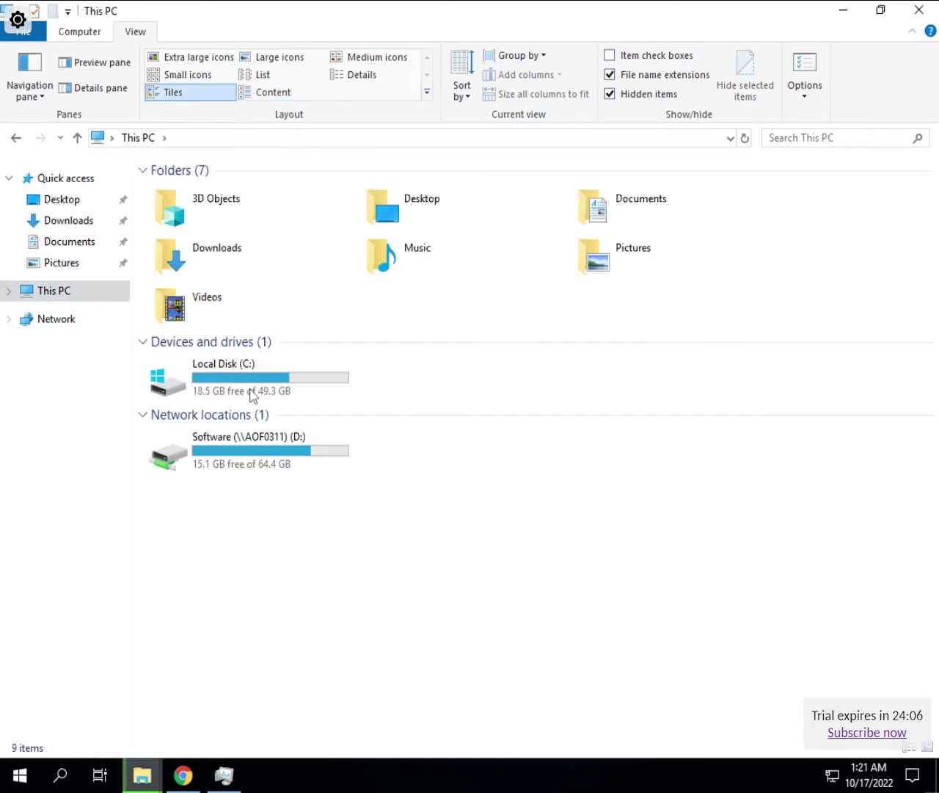
mouse_move(151, 777)
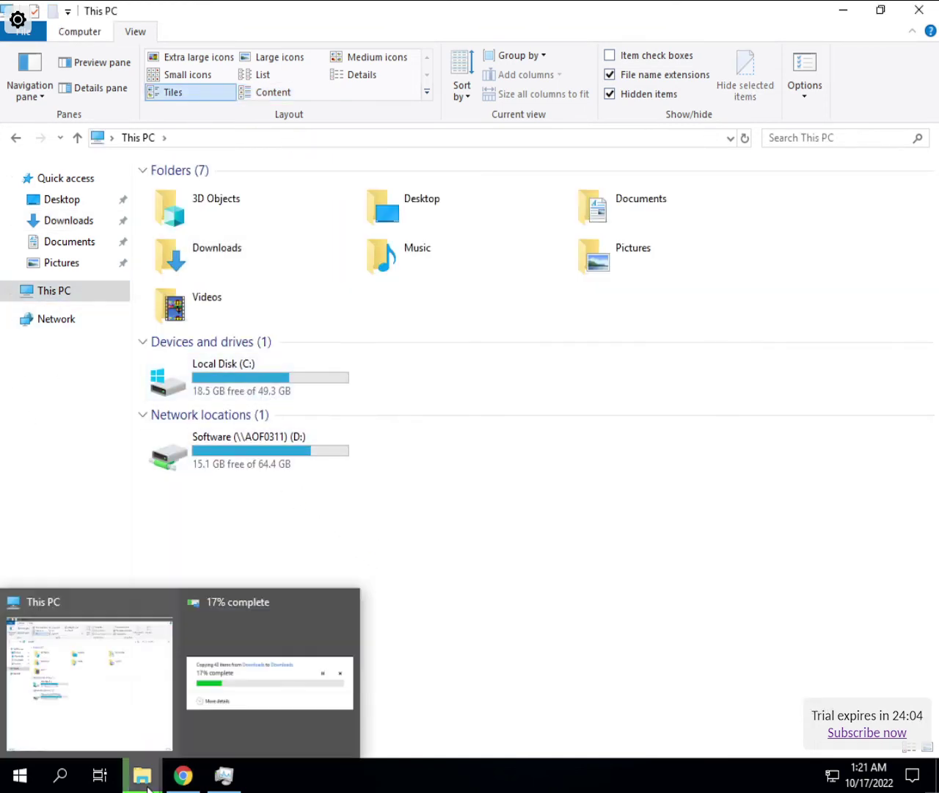
left_click(248, 688)
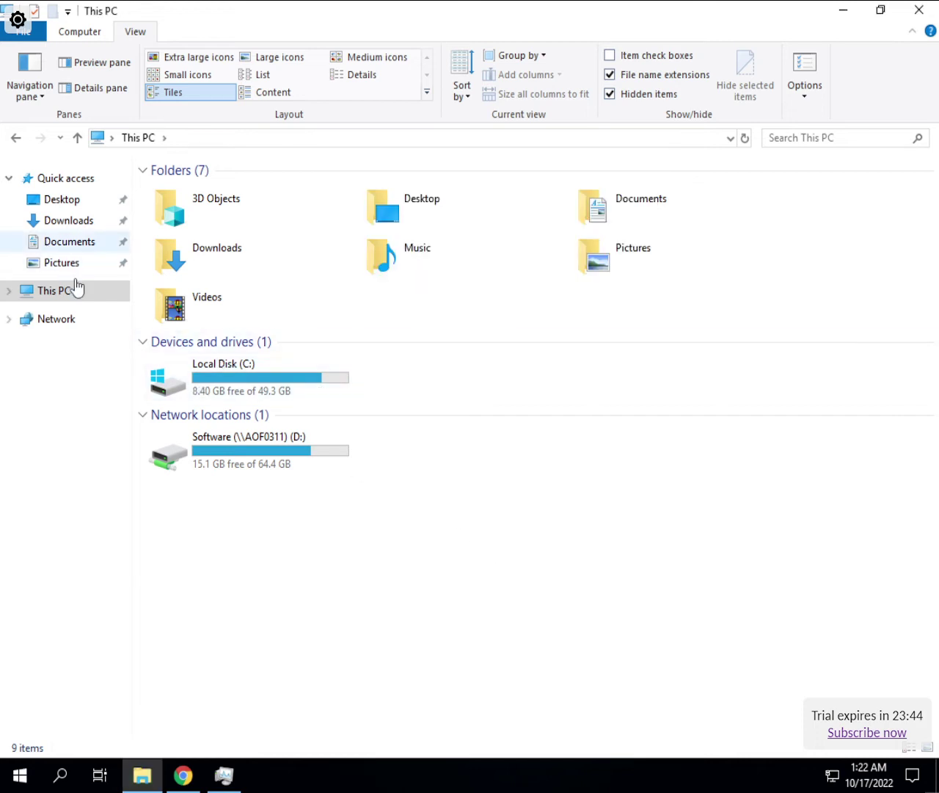
Measure the combined size of all files and folders on Local Disk (C:) in their properties.
double_click(199, 366)
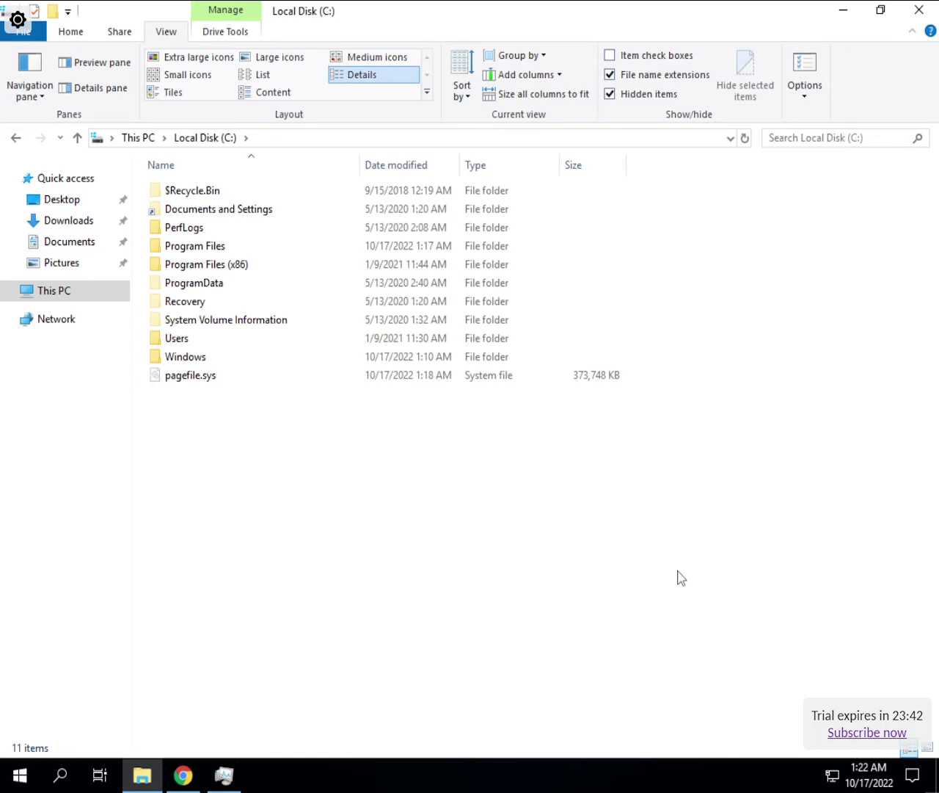
key("ctrl+a")
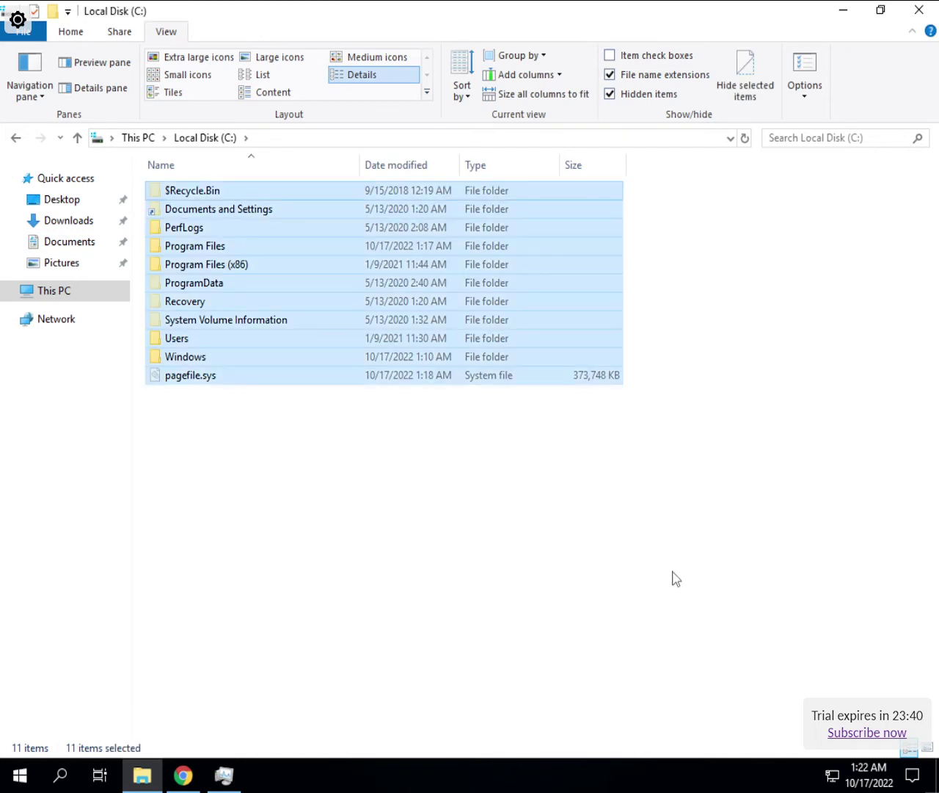
key("alt+Return")
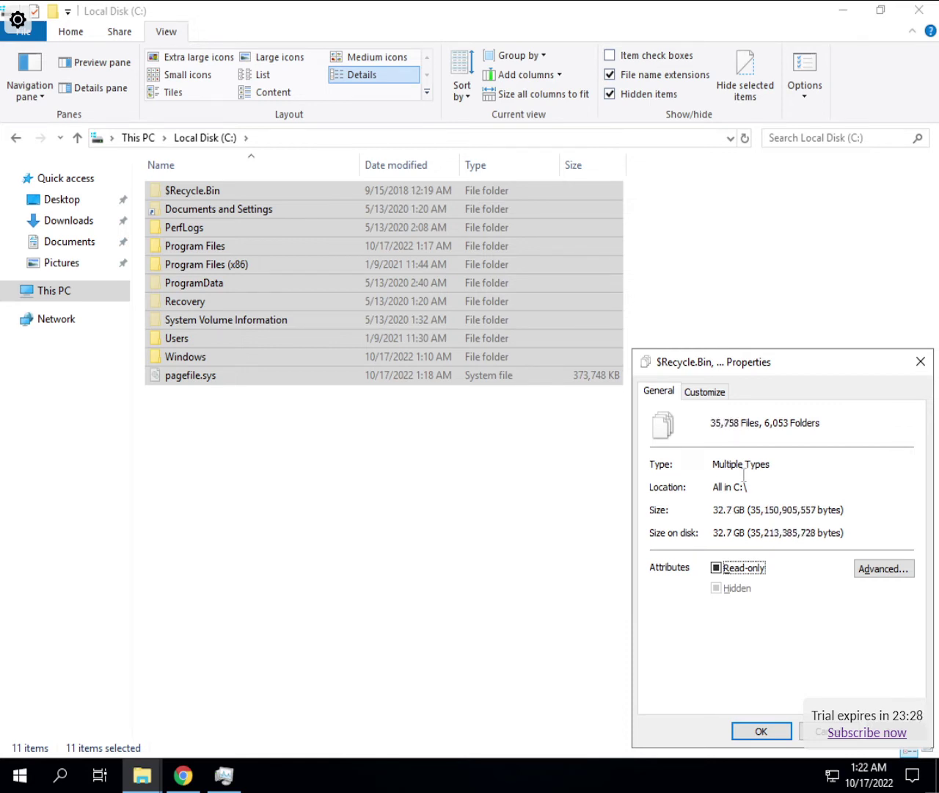
left_click_drag(721, 363, 584, 299)
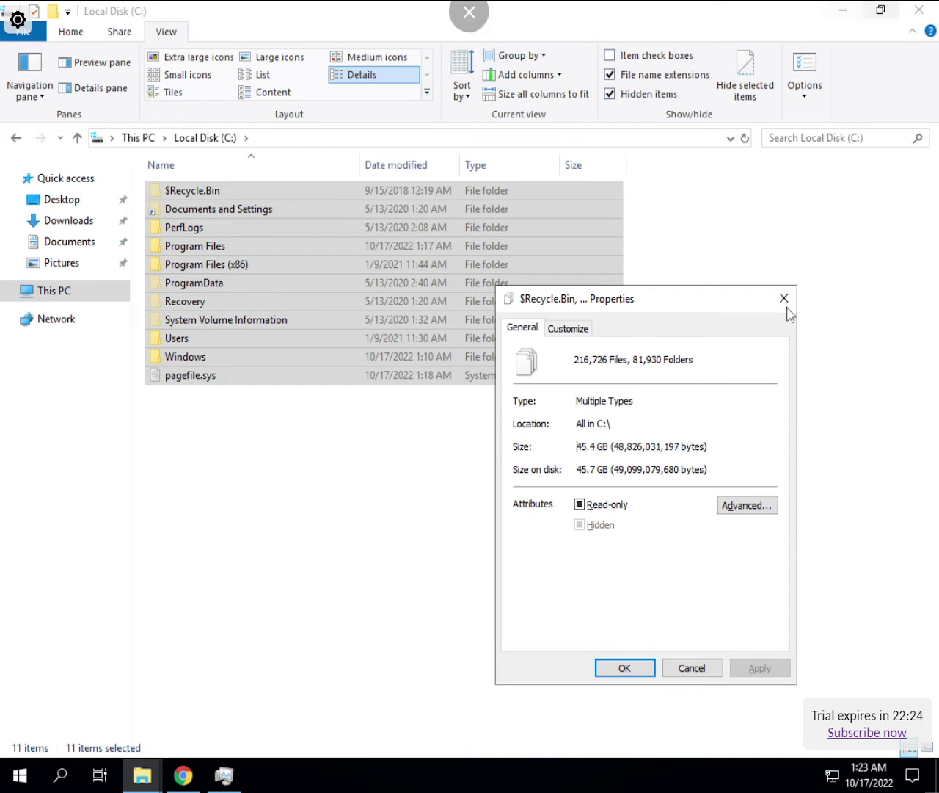
left_click_drag(625, 300, 465, 271)
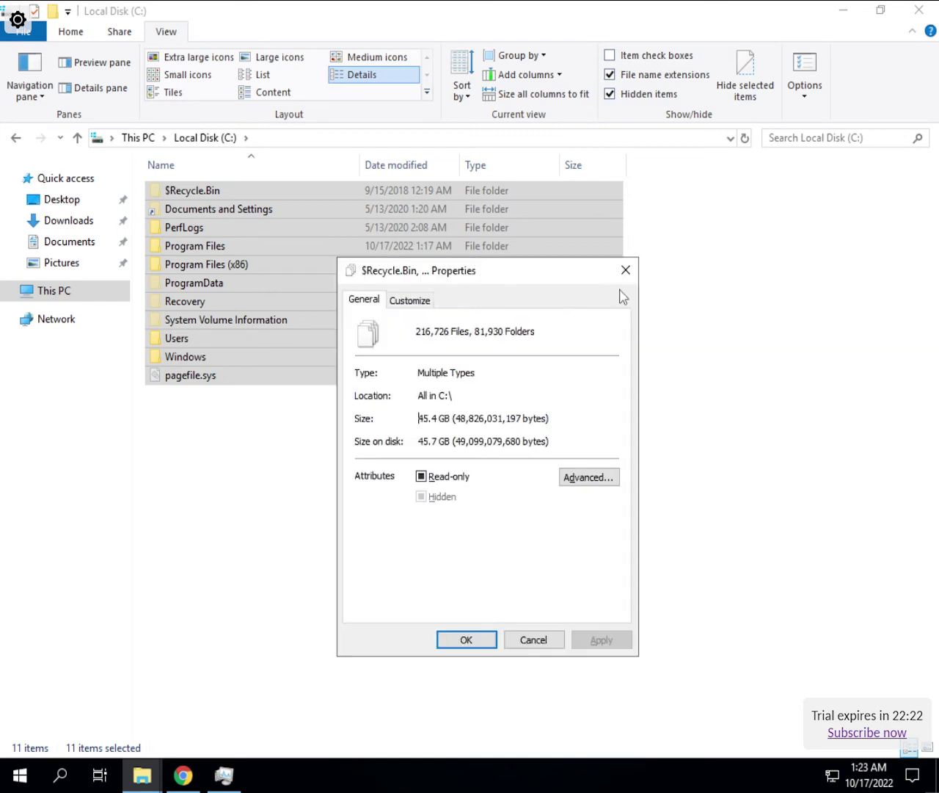
Show the Downloads folder in the details layout with its first archive selected.
left_click(68, 220)
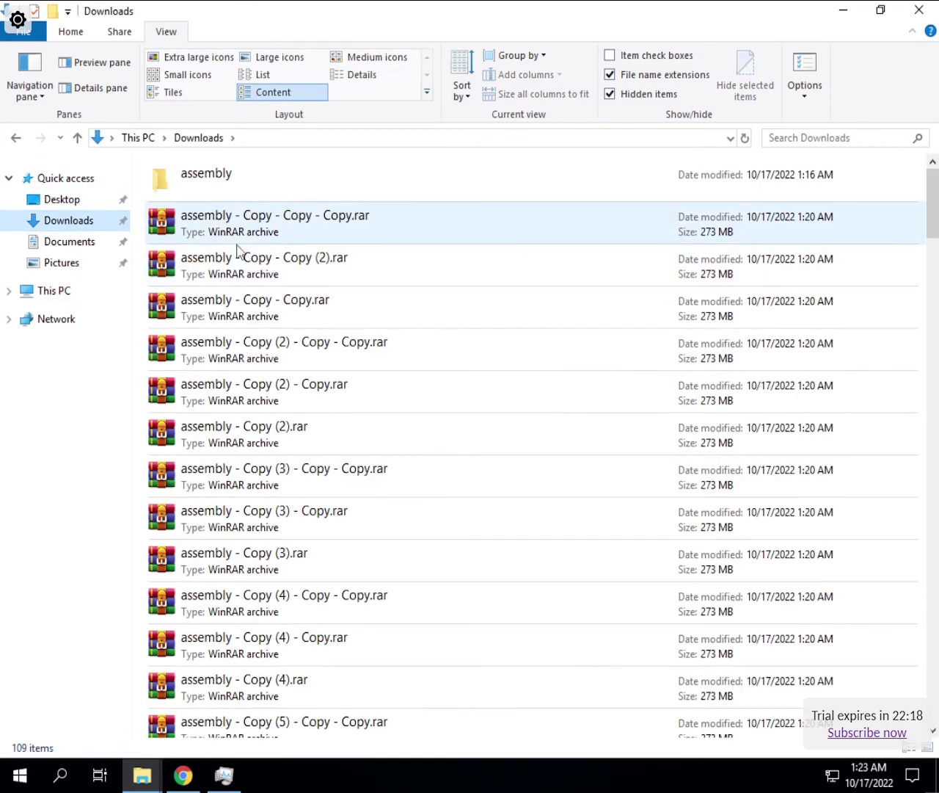
left_click(237, 239)
left_click(363, 77)
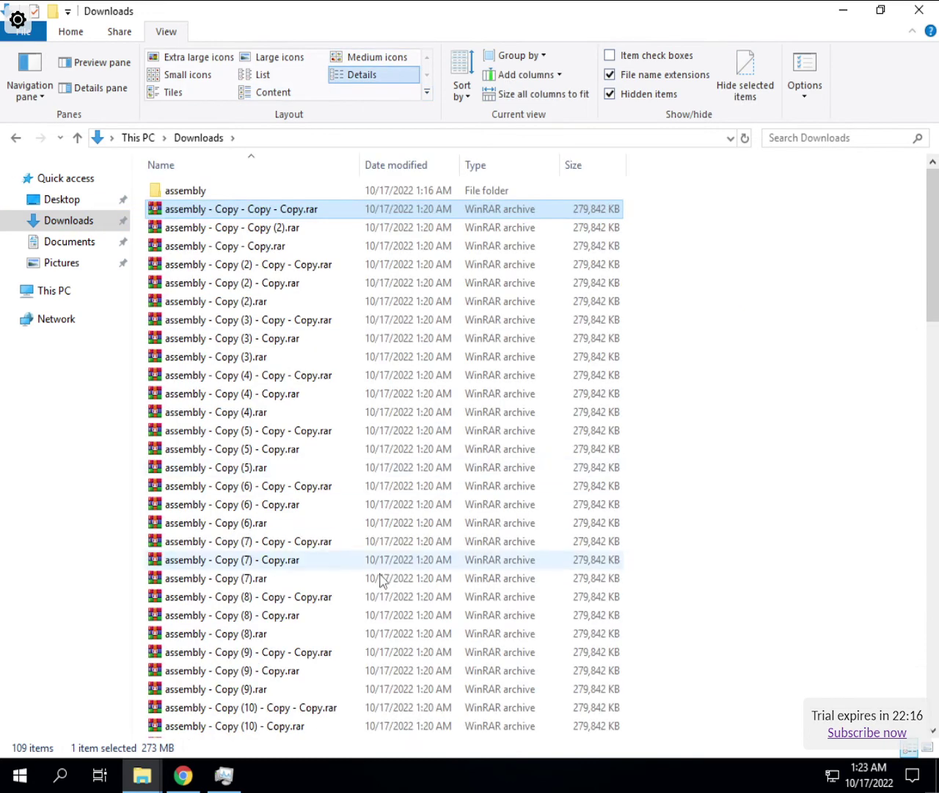
Extend the selection through assembly - Copy (7).rar, copy these archives and paste them twice into the Desktop folder.
left_click(374, 585, "shift")
right_click(319, 356)
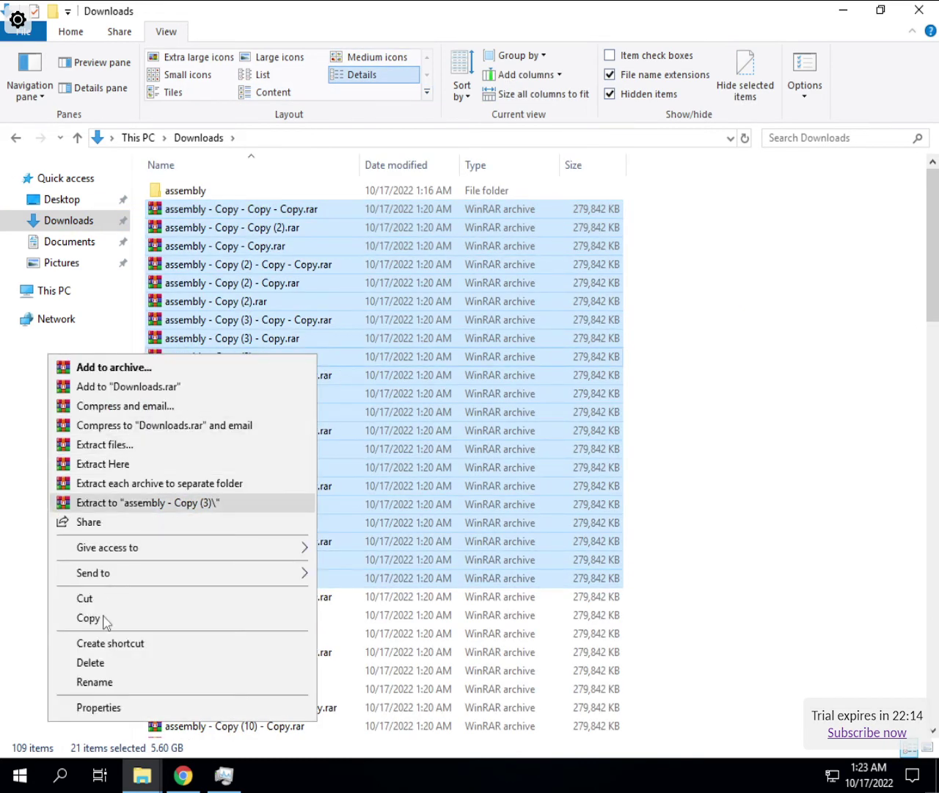
key("Escape")
left_click(65, 203)
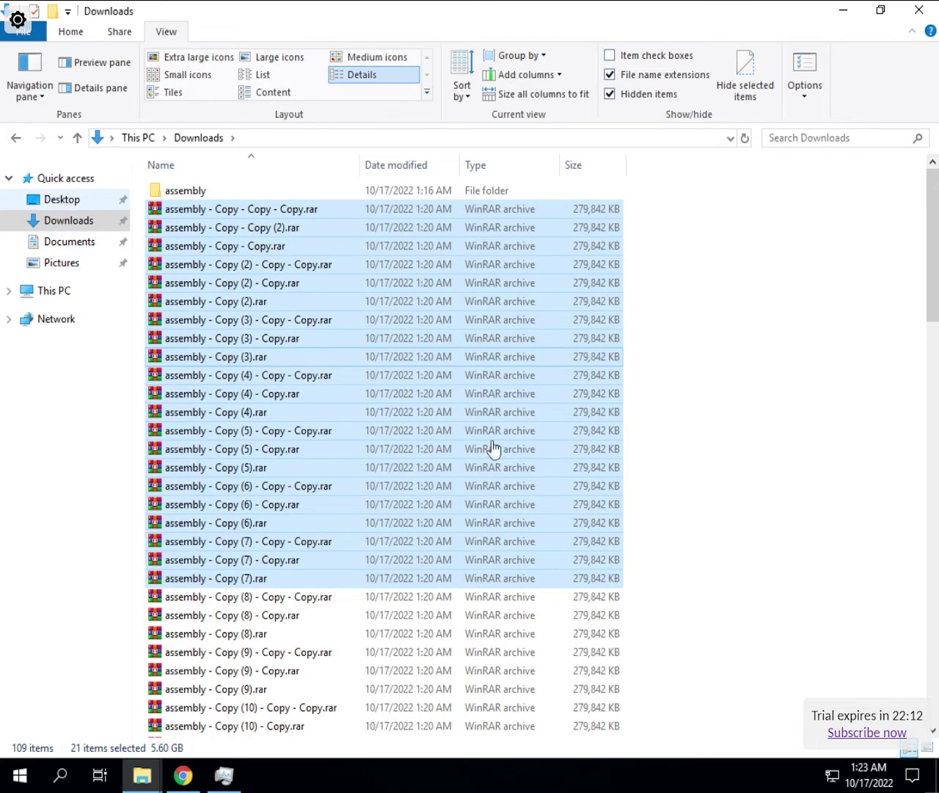
left_click(534, 522)
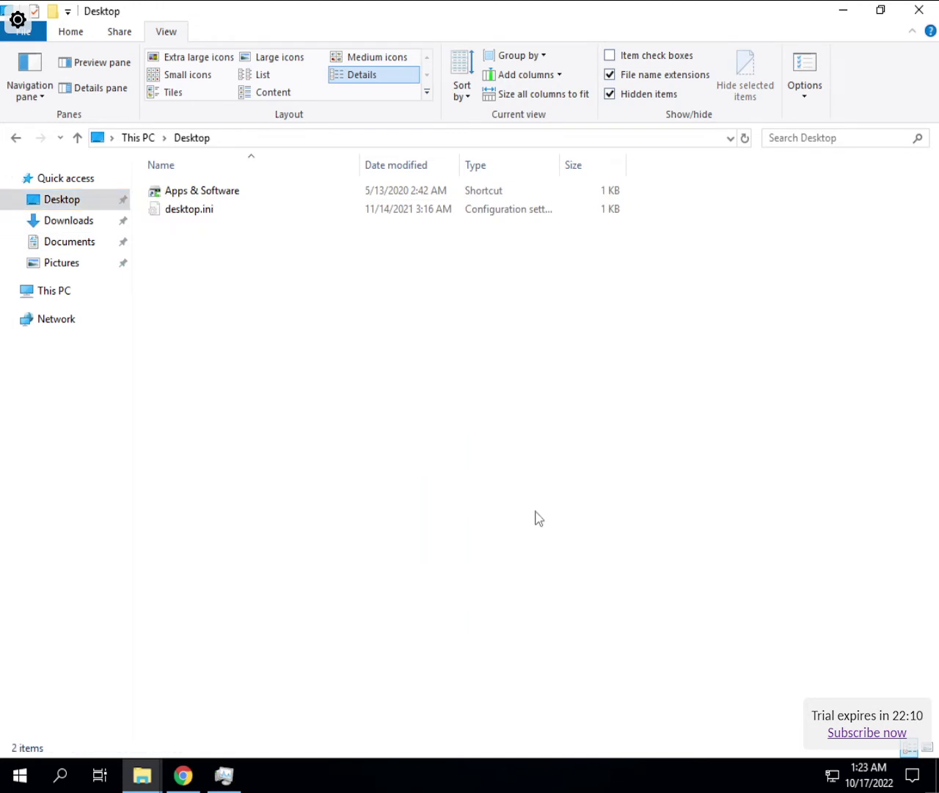
key("ctrl+v")
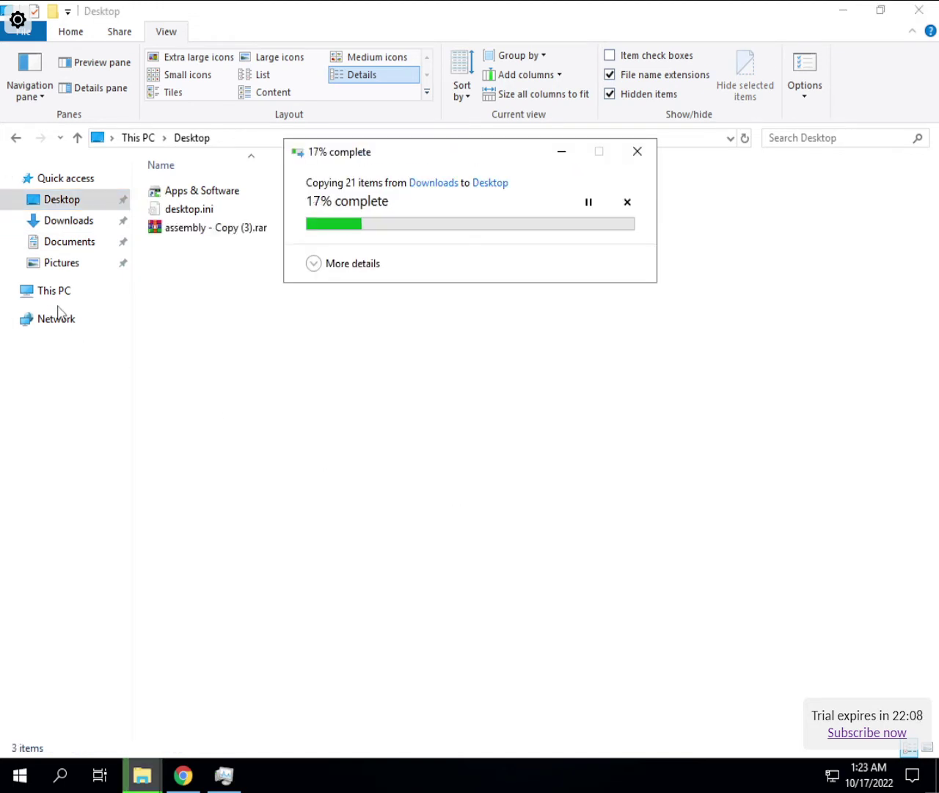
left_click(338, 438)
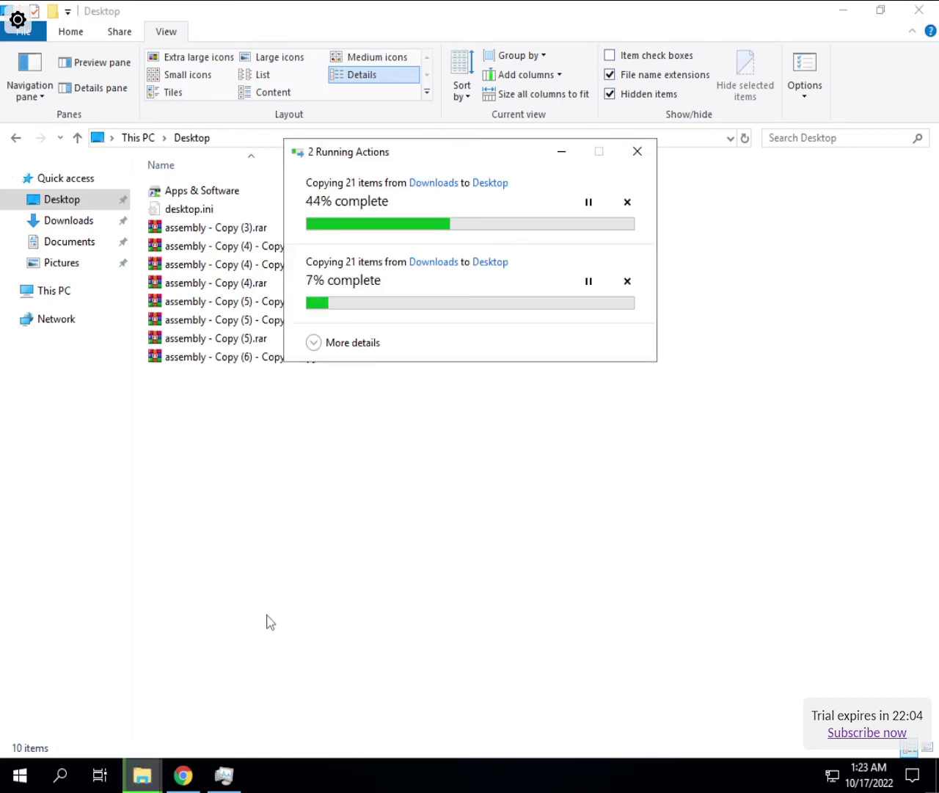
Open This PC and replace the same-named files in the destination for both interrupted copy transfers.
left_click(46, 297)
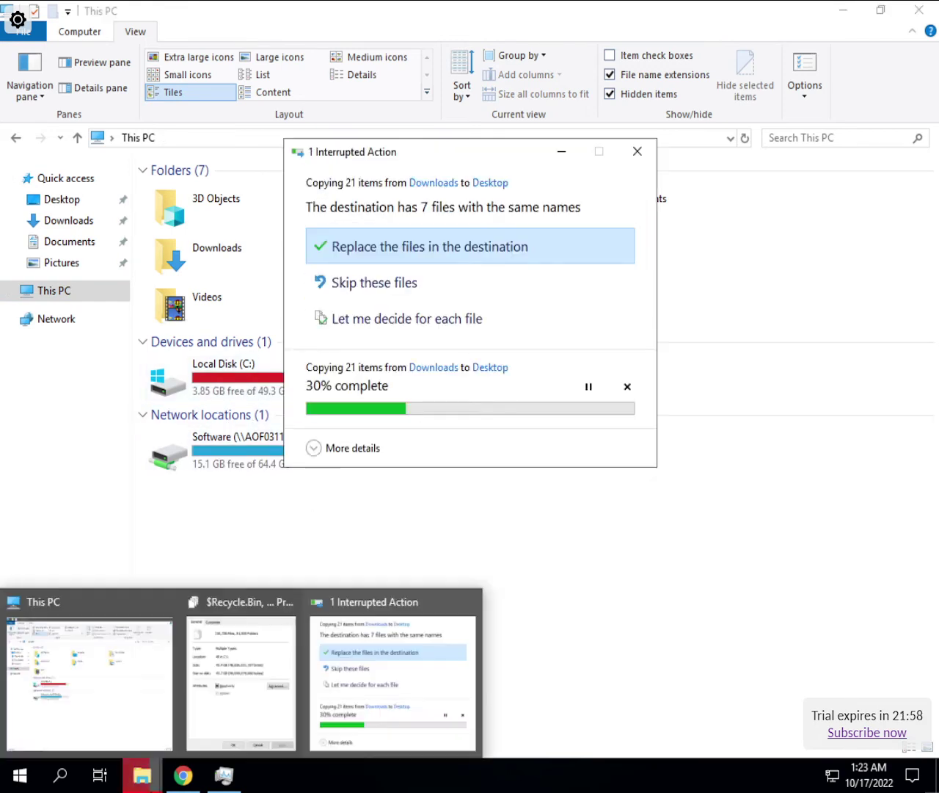
left_click(457, 253)
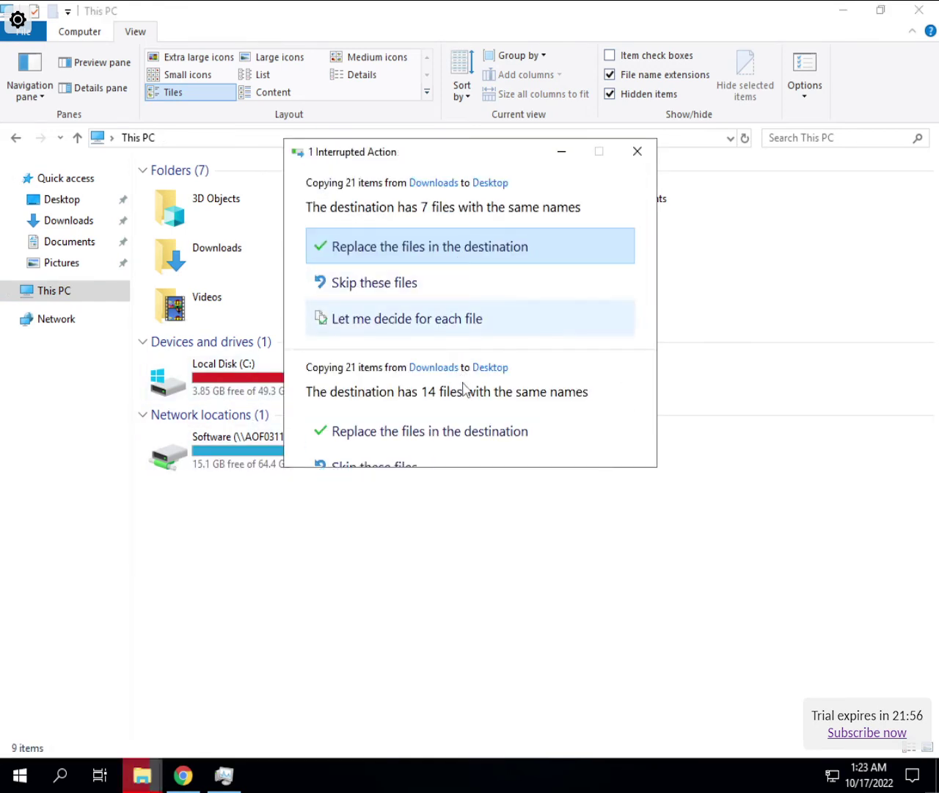
left_click(418, 334)
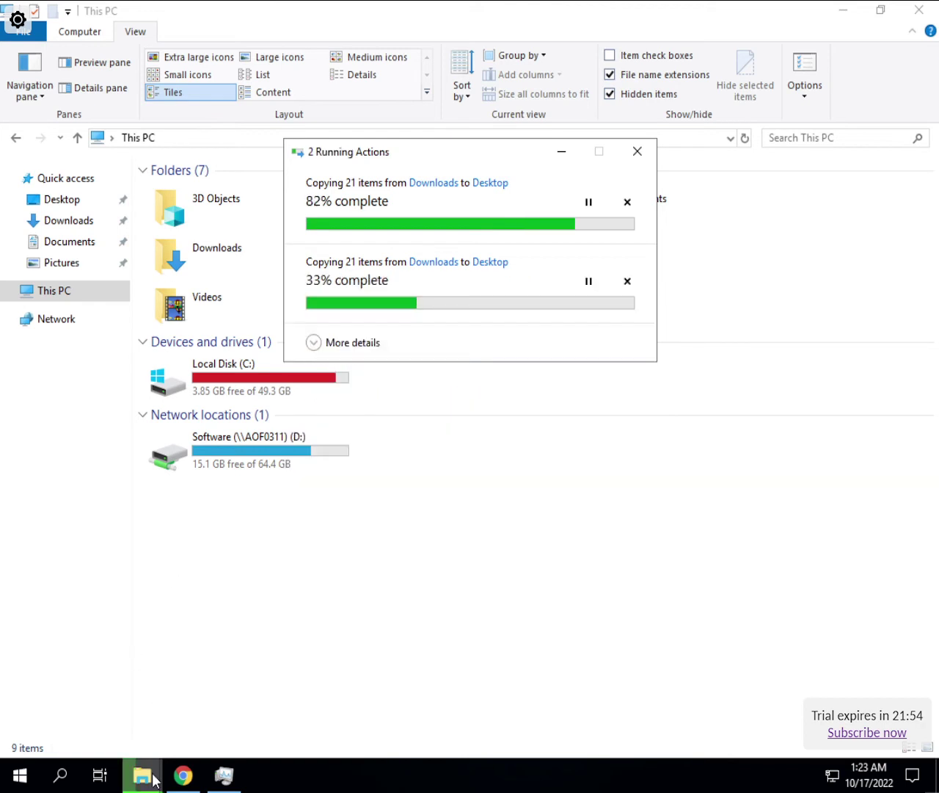
Close the leftover Properties window and refresh This PC to check the free space on Local Disk (C:).
mouse_move(150, 780)
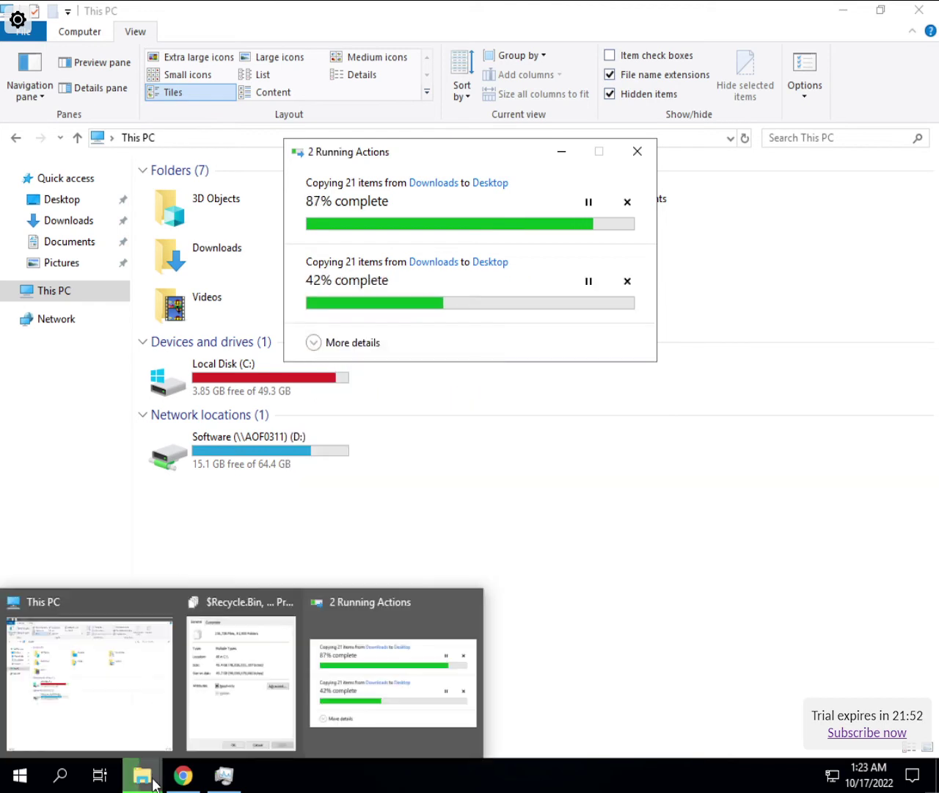
left_click(254, 671)
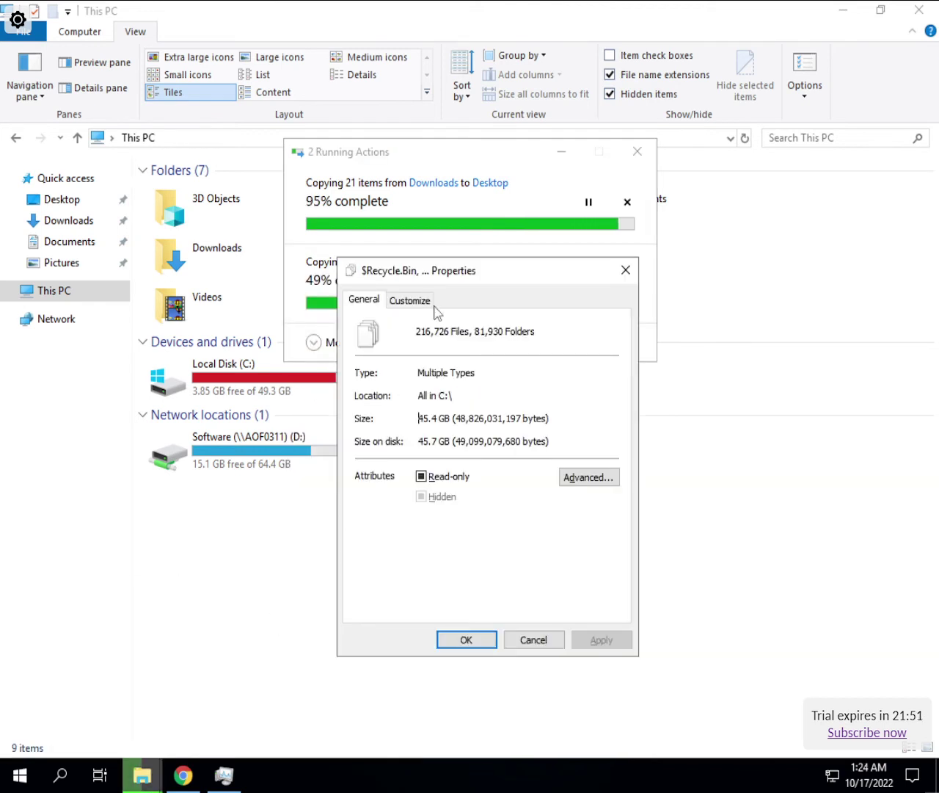
left_click(625, 270)
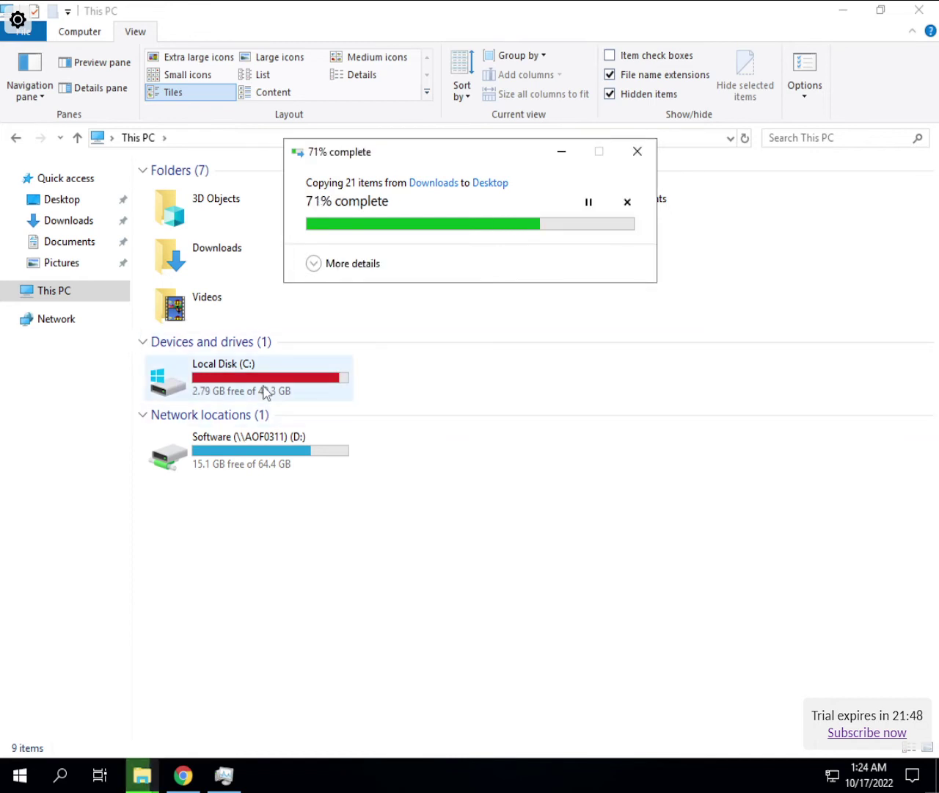
left_click(532, 517)
right_click(332, 510)
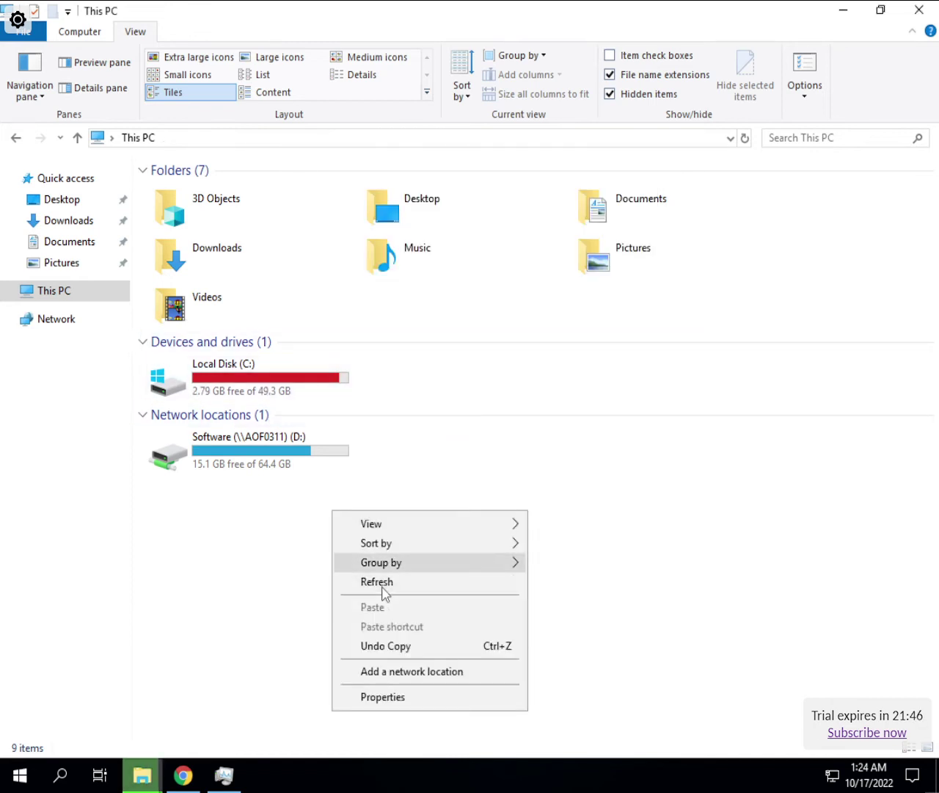
left_click(381, 582)
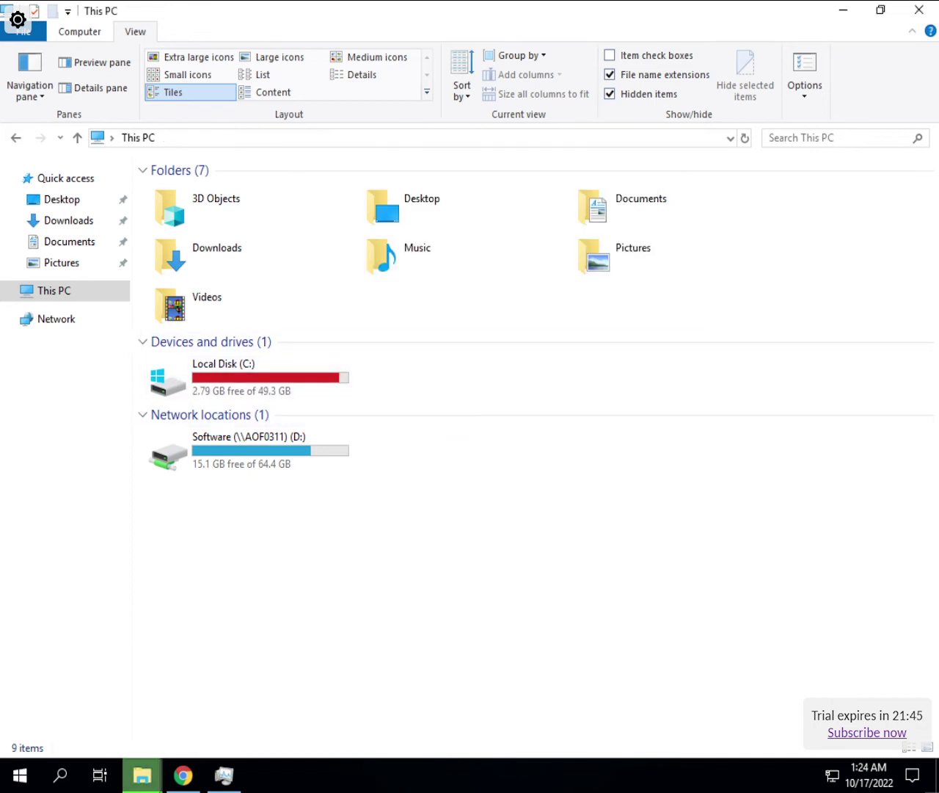
Measure the combined size of everything on Local Disk (C:) again, close its properties and open the Desktop folder.
left_click(291, 387)
double_click(291, 388)
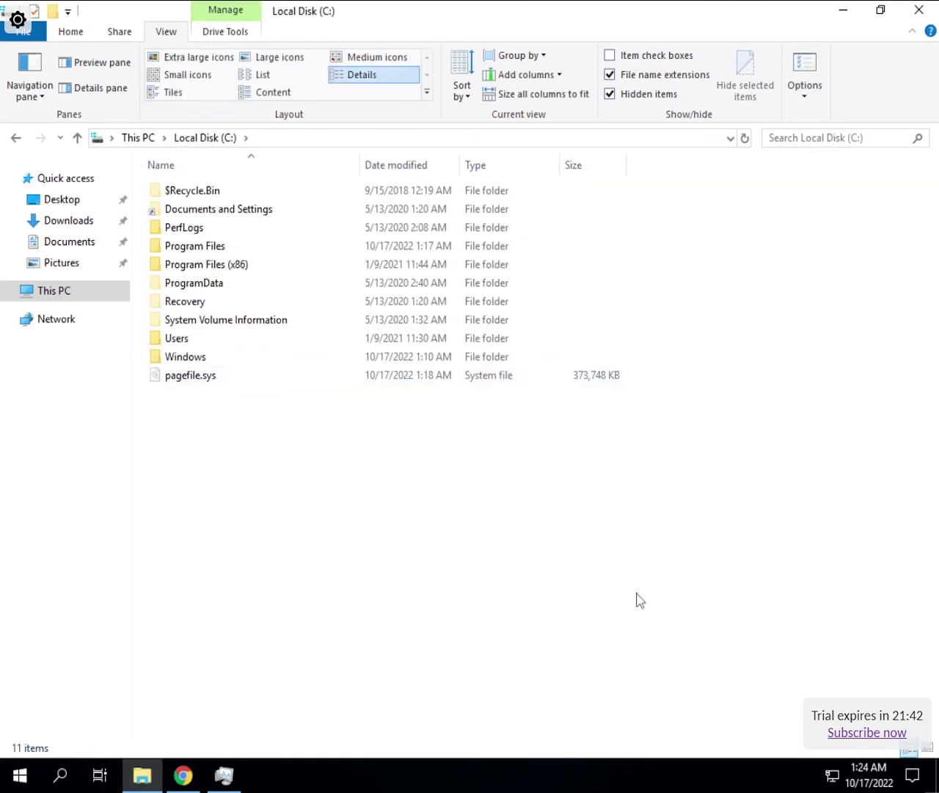
key("ctrl+a")
key("alt+Return")
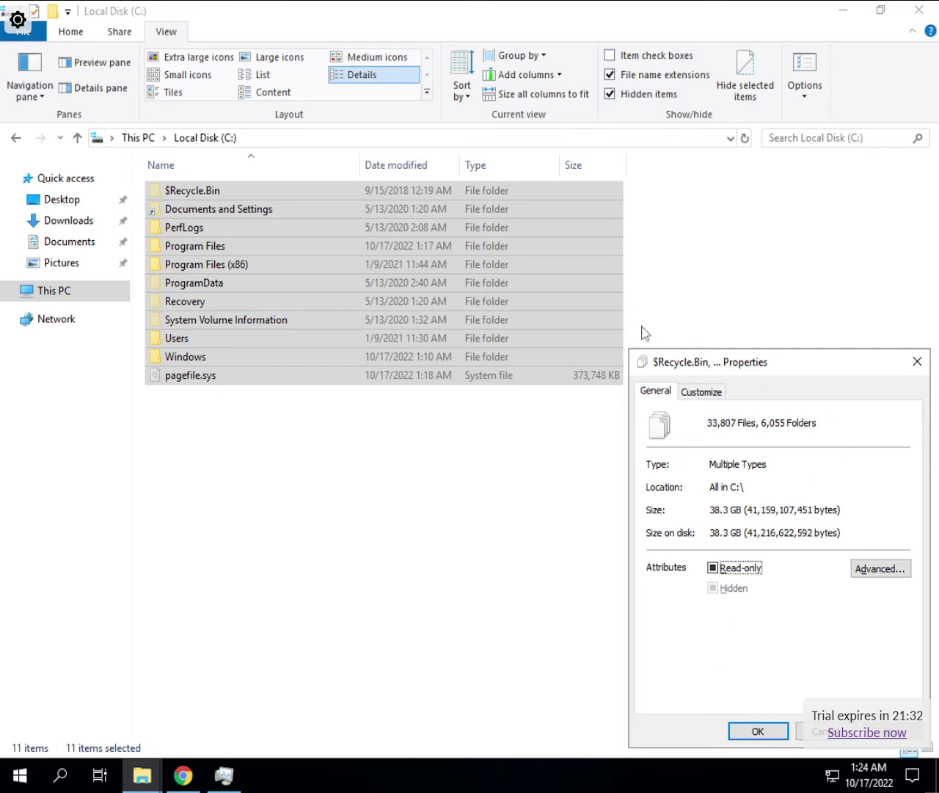
left_click_drag(740, 366, 537, 291)
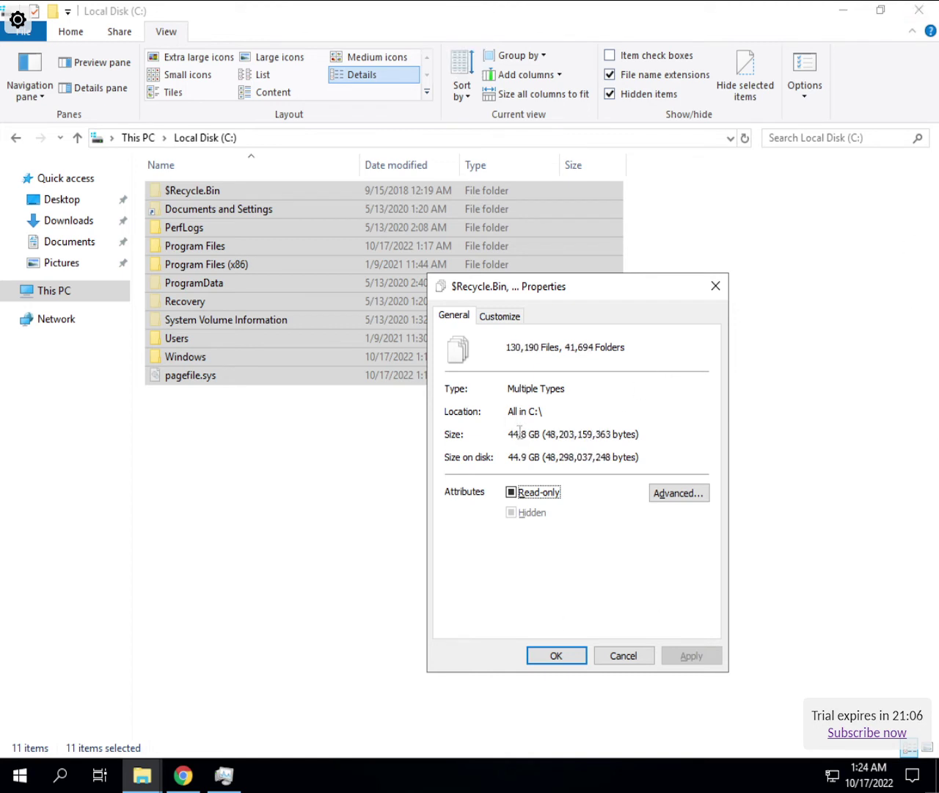
left_click_drag(511, 432, 670, 432)
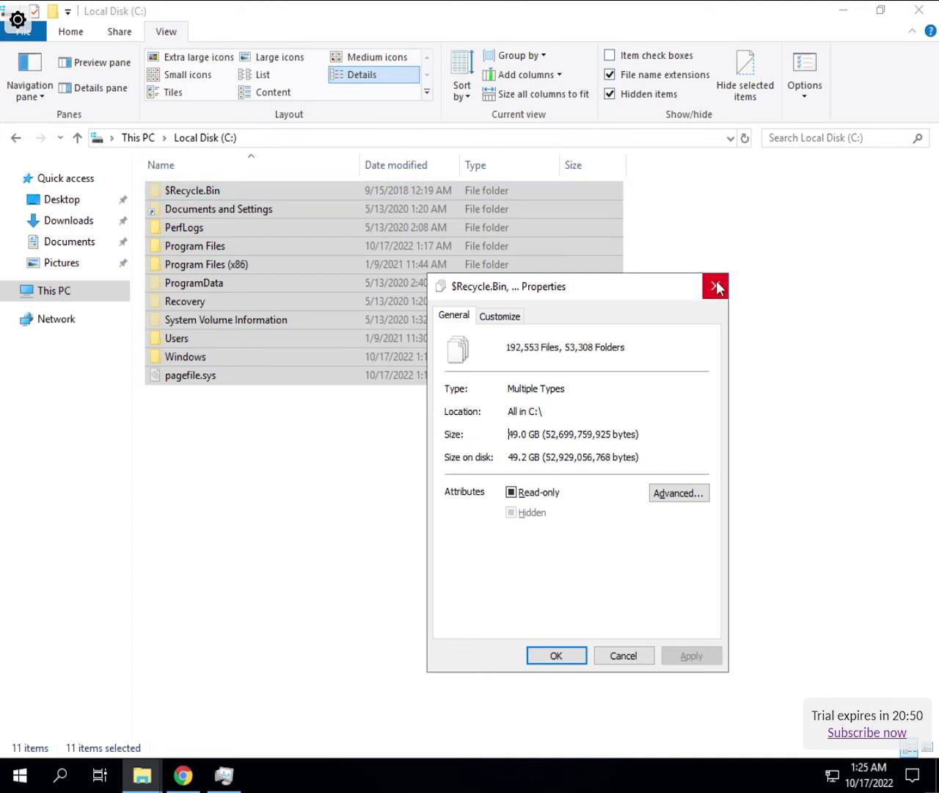
left_click(55, 207)
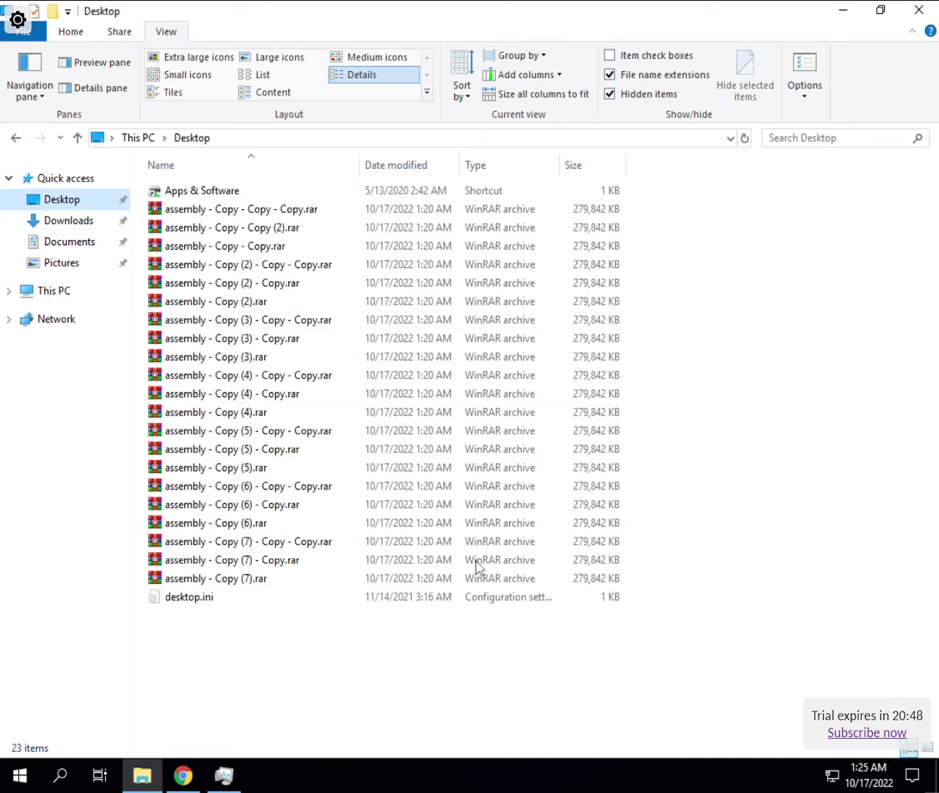
Try to duplicate all the assembly archives within the Desktop folder and cancel the interrupted copy.
left_click(477, 560)
left_click(246, 212)
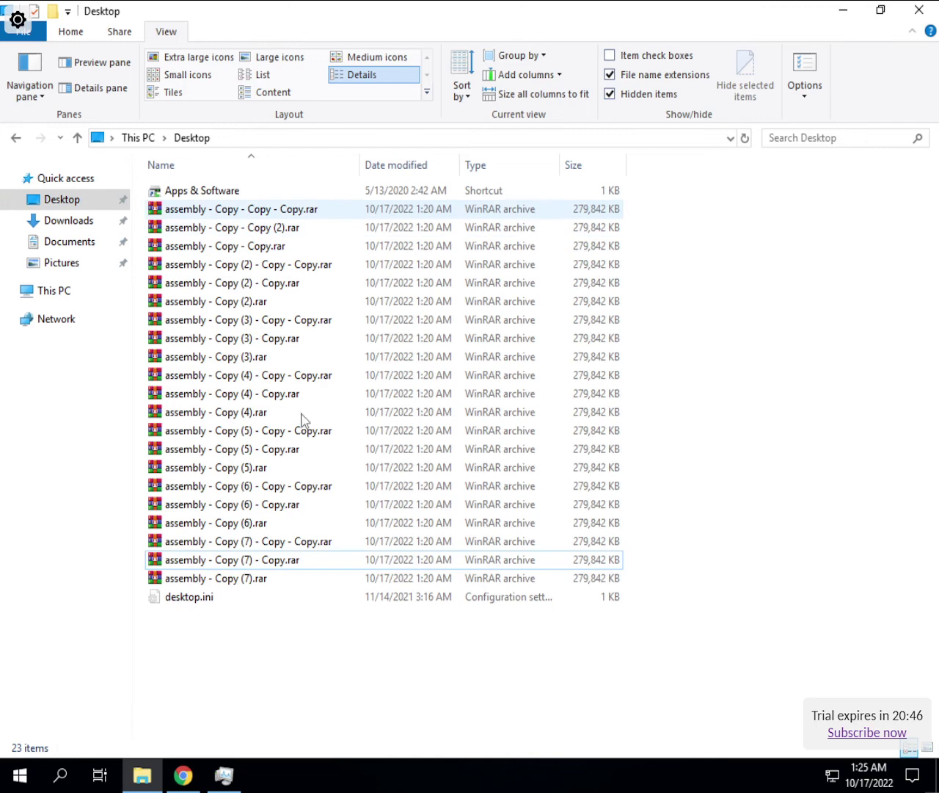
left_click(220, 578, "shift")
right_click(302, 324)
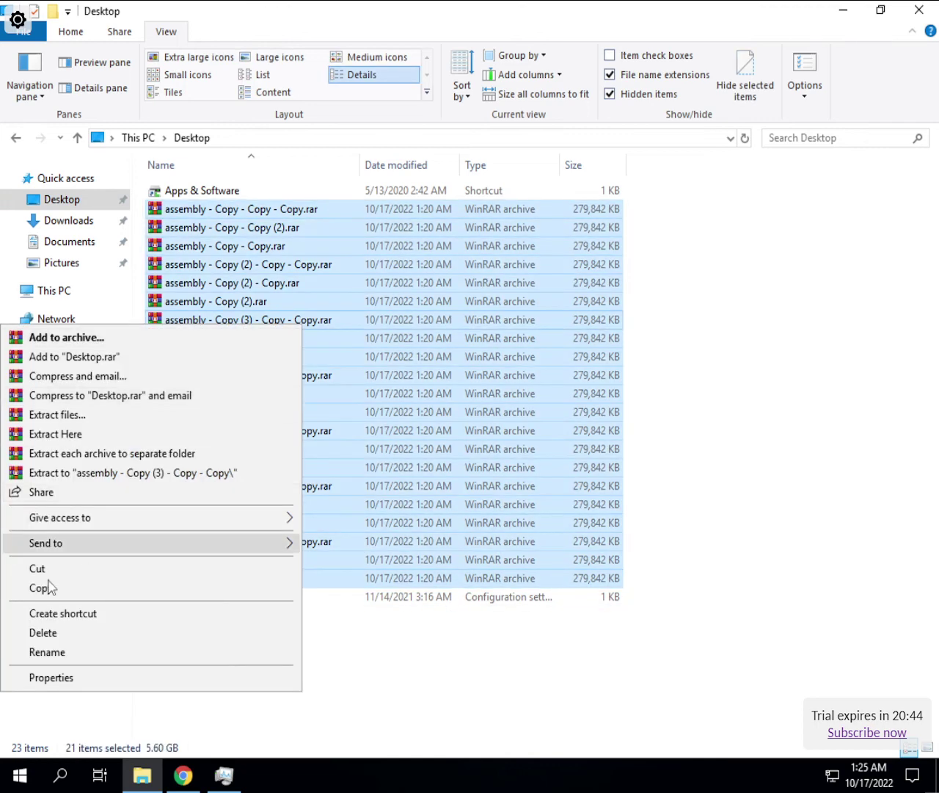
left_click(42, 591)
left_click(464, 670)
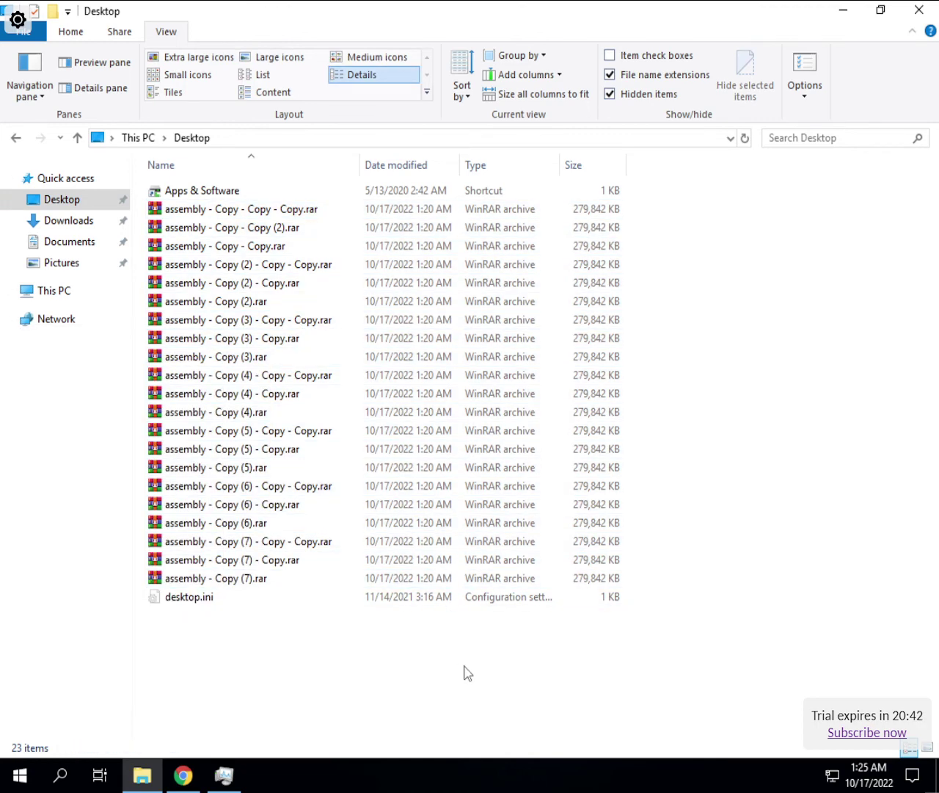
key("ctrl+v")
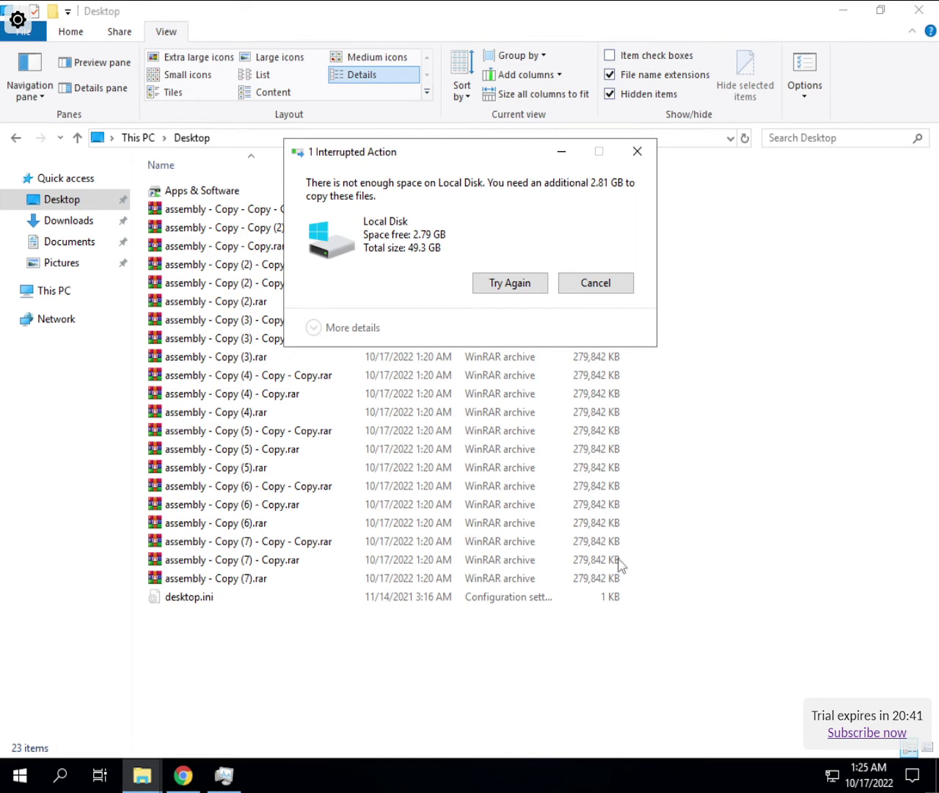
left_click(615, 281)
Duplicate the first seven archives, through assembly - Copy (3) - Copy - Copy.rar, within the Desktop folder and refresh the file list.
left_click(204, 209)
left_click(262, 324, "shift")
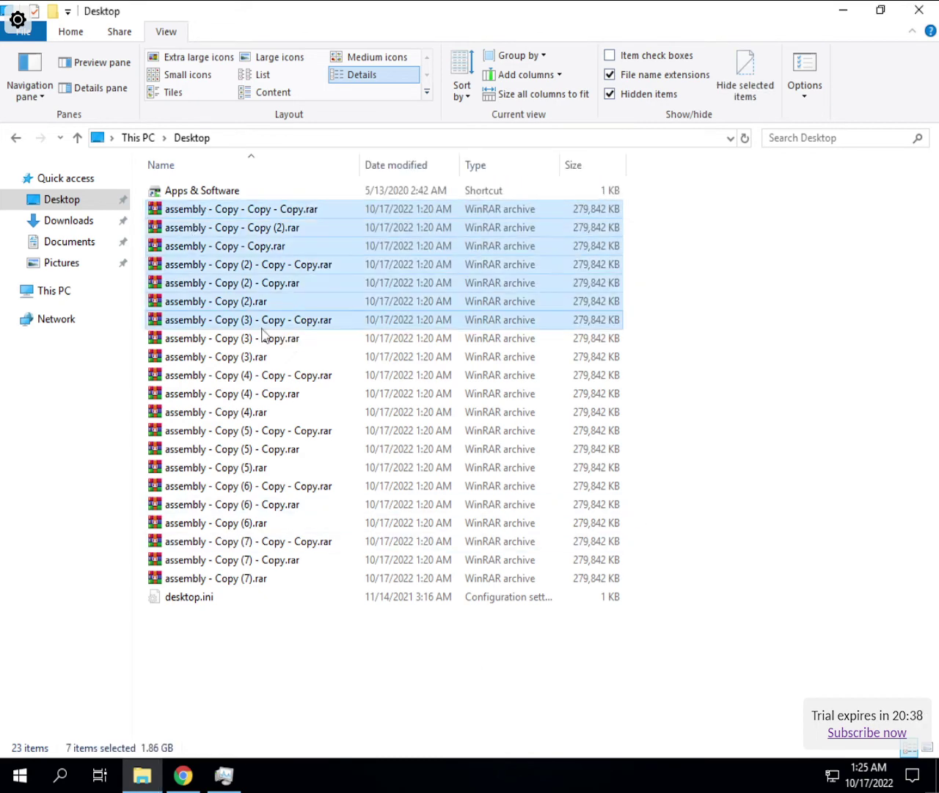
right_click(264, 328)
left_click(59, 611)
right_click(352, 444)
left_click(231, 543)
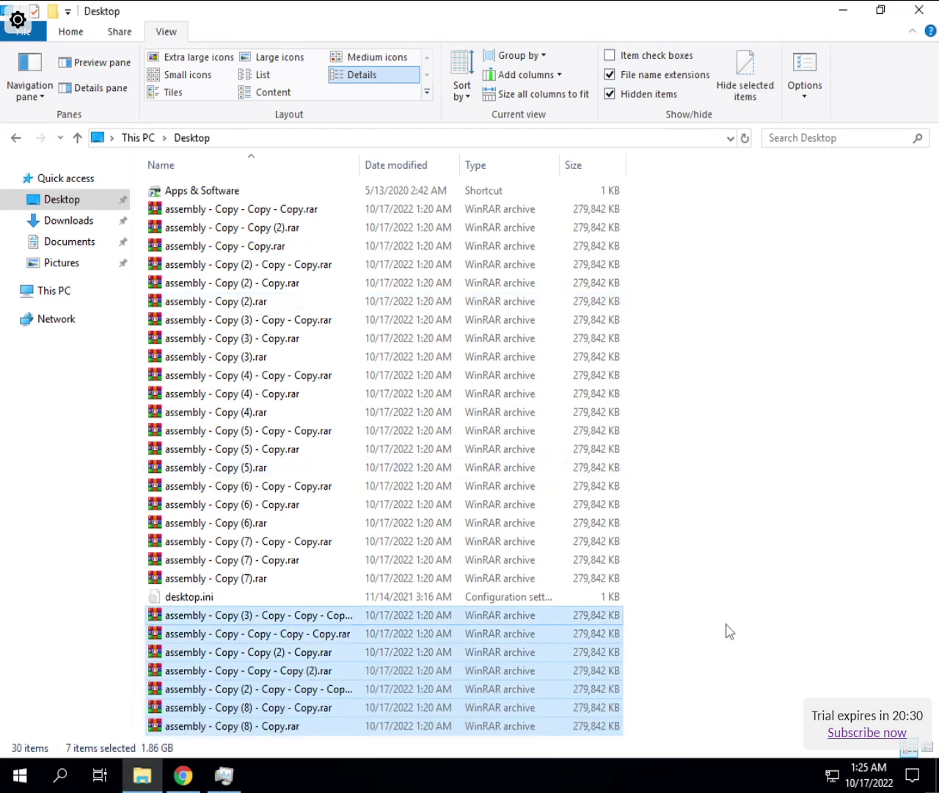
right_click(729, 598)
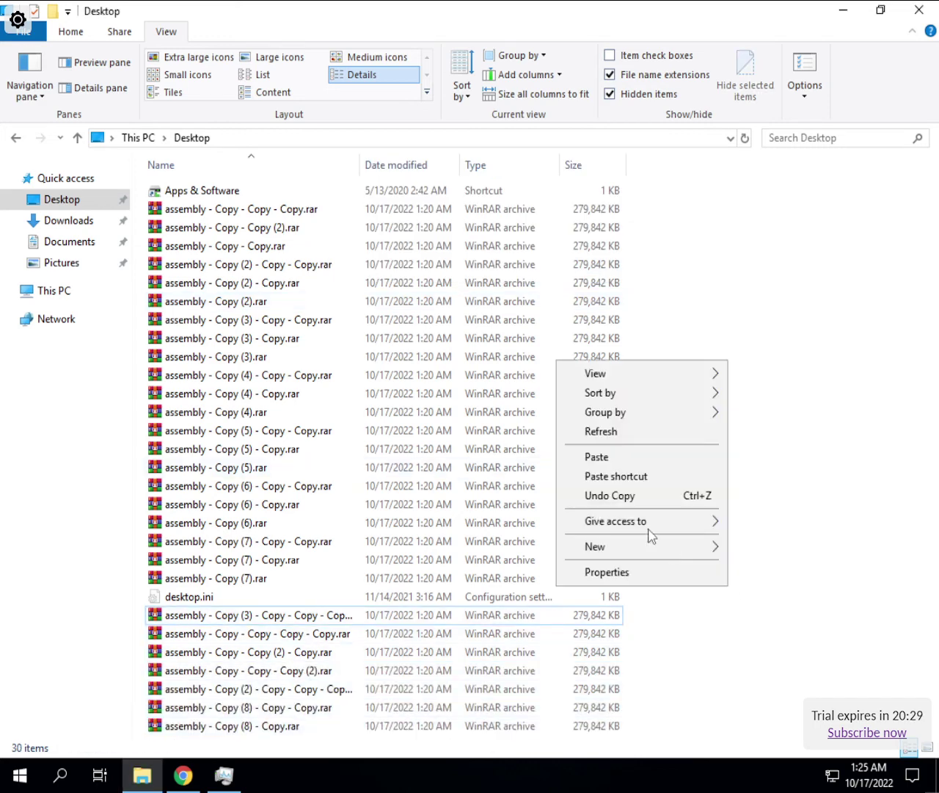
left_click(601, 434)
Select every assembly archive in the Desktop folder and try to compress them to Desktop.rar and email.
left_click(206, 211)
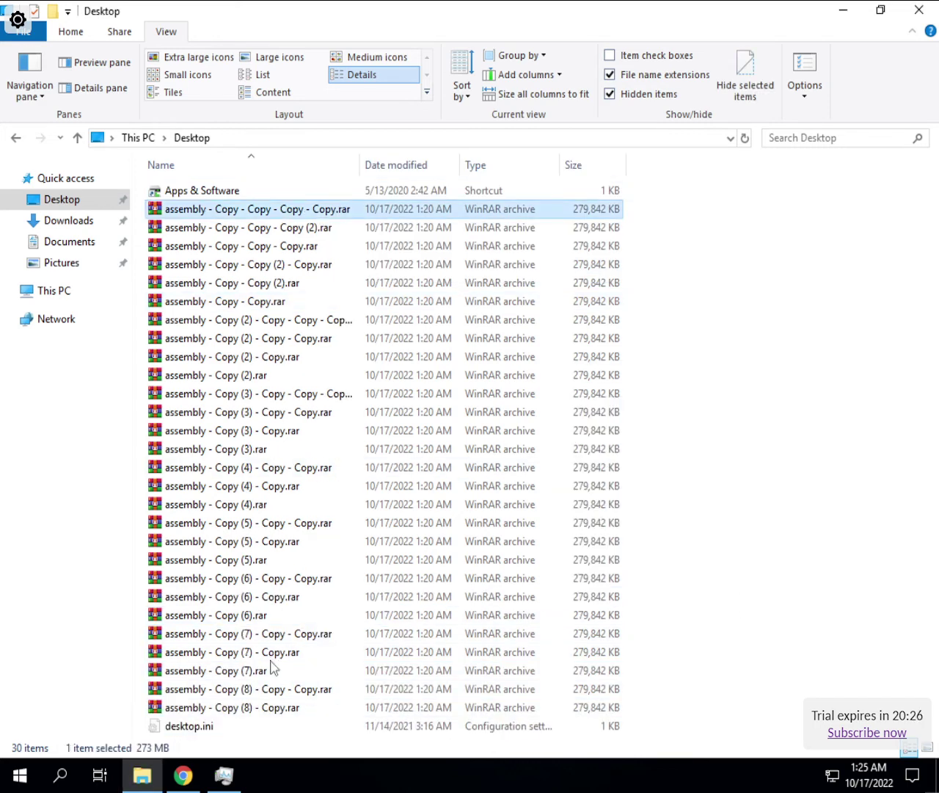
left_click(266, 707, "shift")
right_click(270, 503)
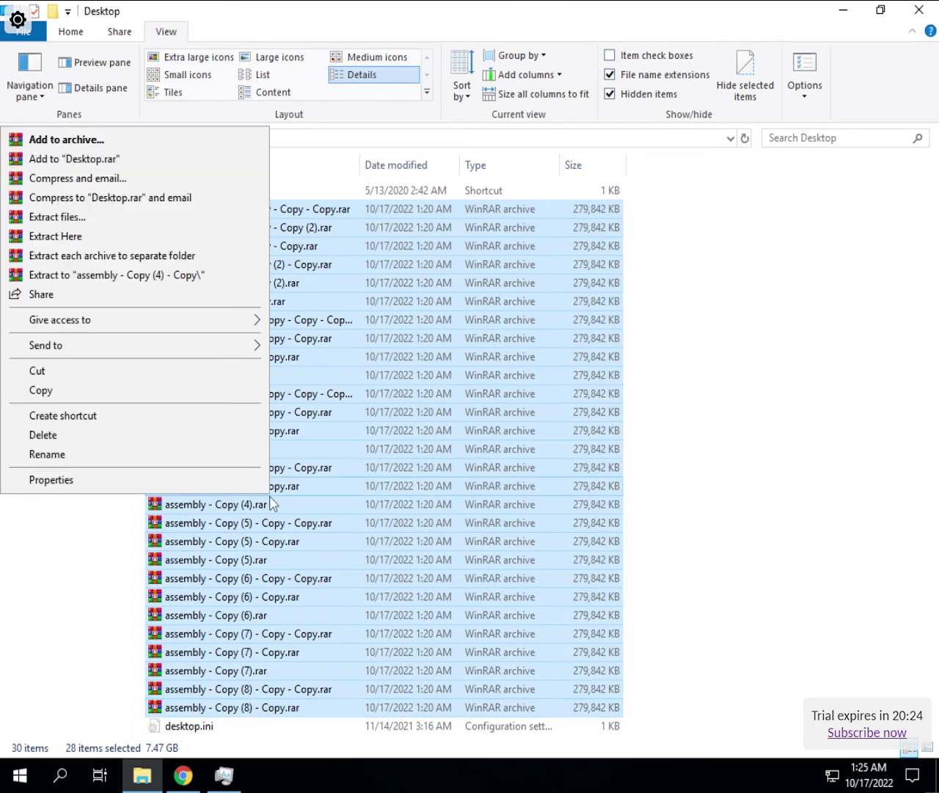
left_click(109, 198)
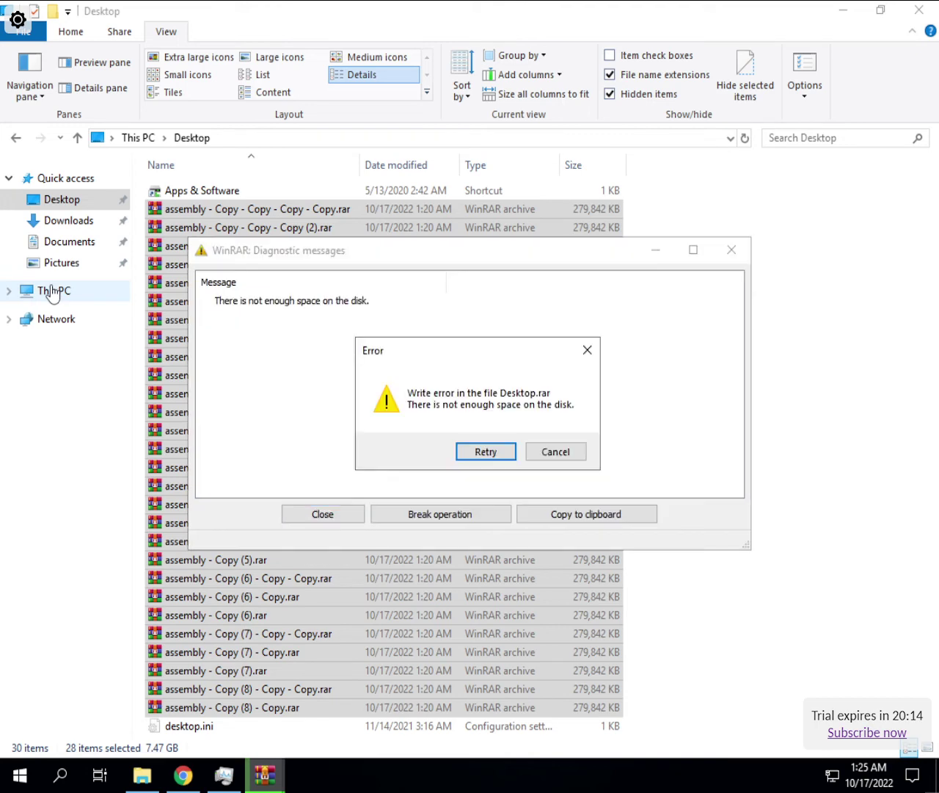
Retry writing Desktop.rar several times, cancel the archiving and close the WinRAR diagnostic messages.
left_click(484, 452)
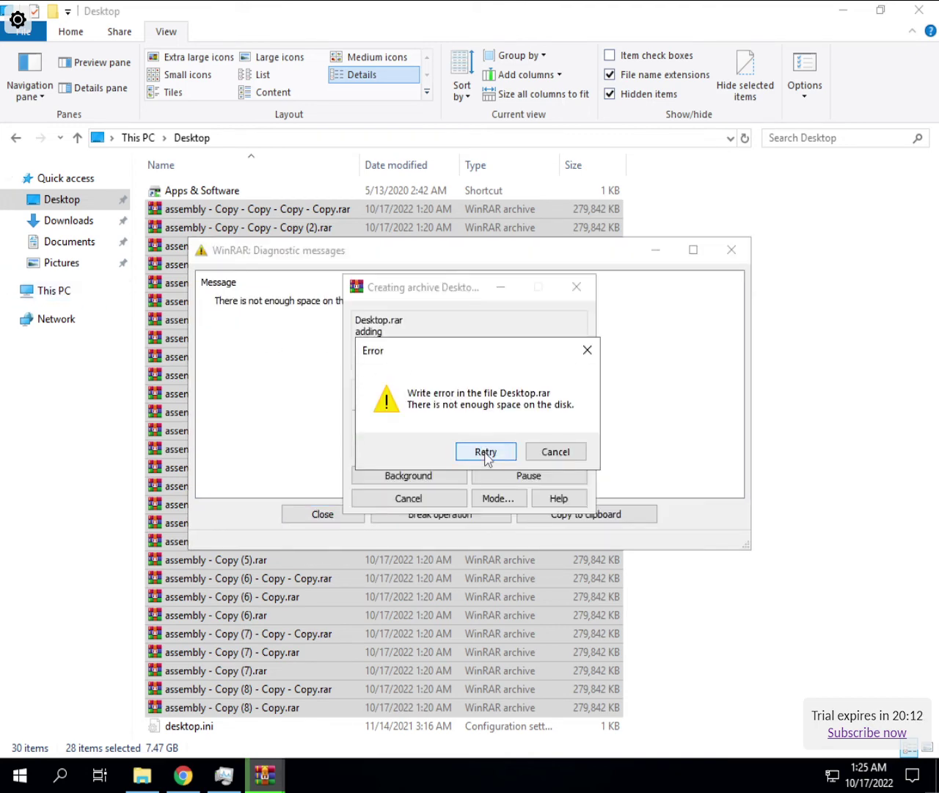
left_click(485, 452)
key("Return")
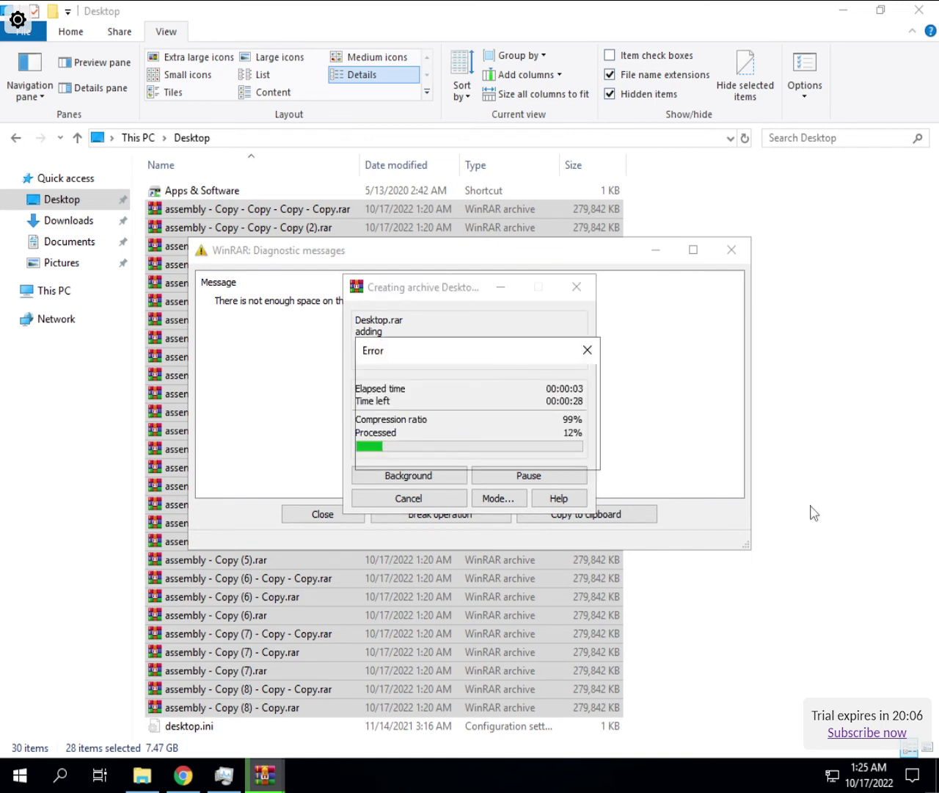
key("Return")
key("Return")
key("Return")
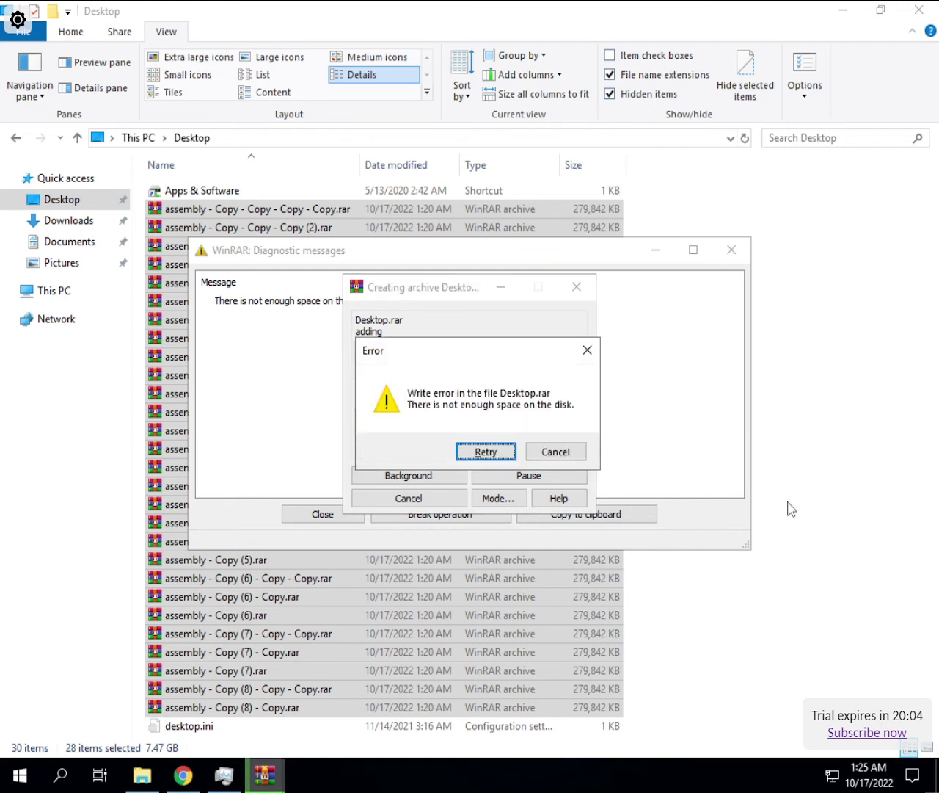
key("Return")
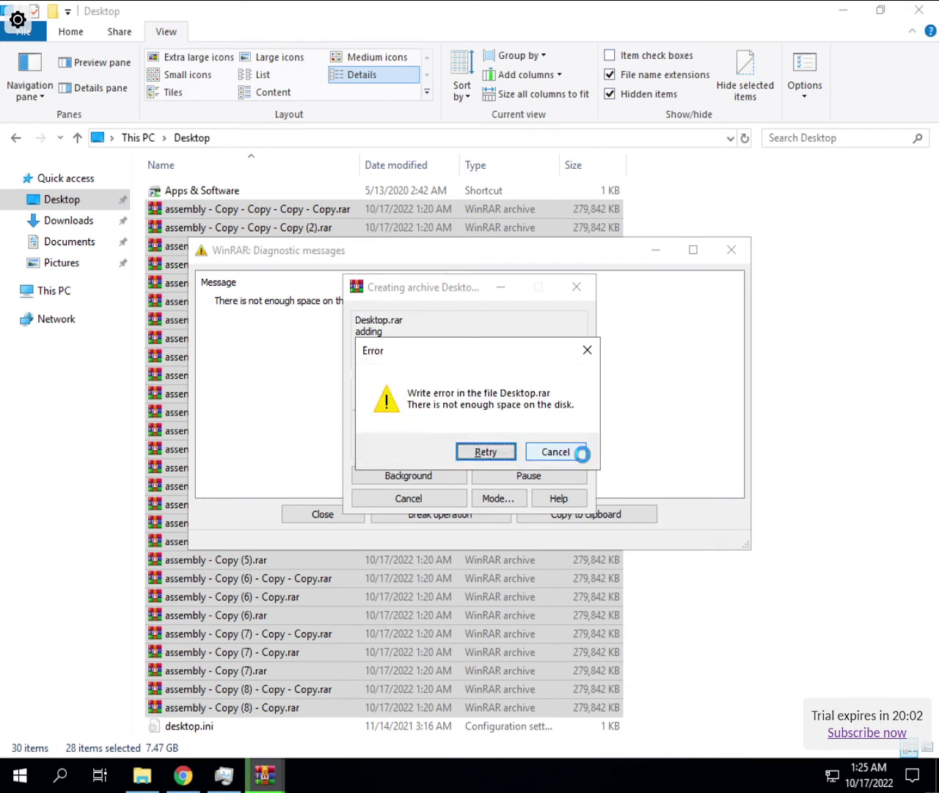
key("Return")
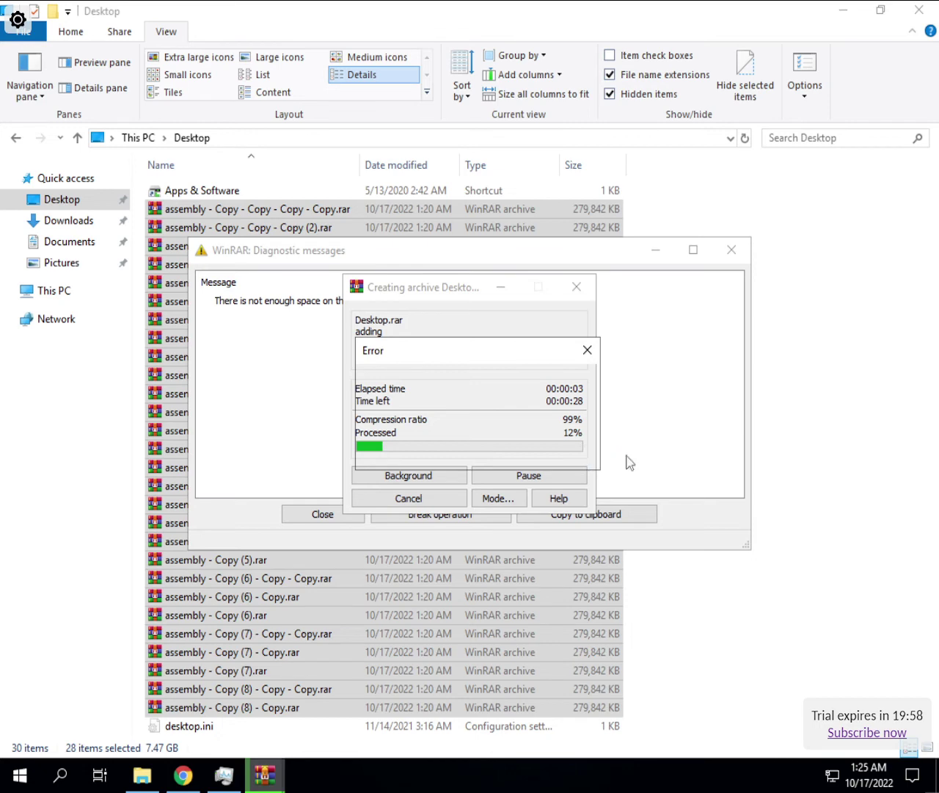
key("Return")
key("Return")
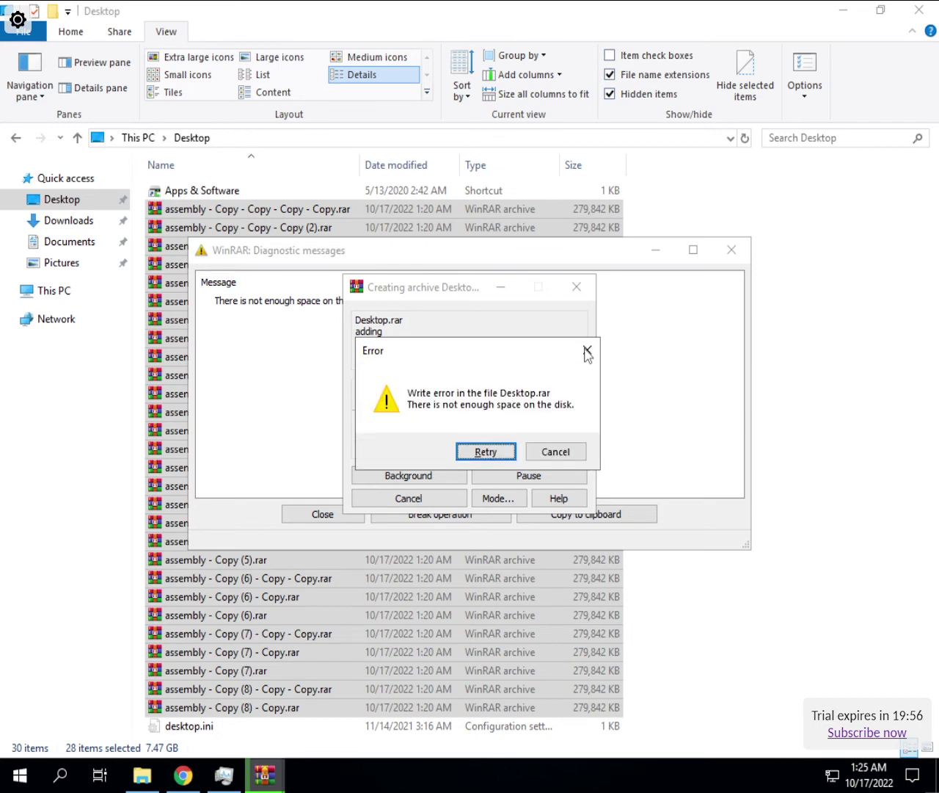
left_click(587, 351)
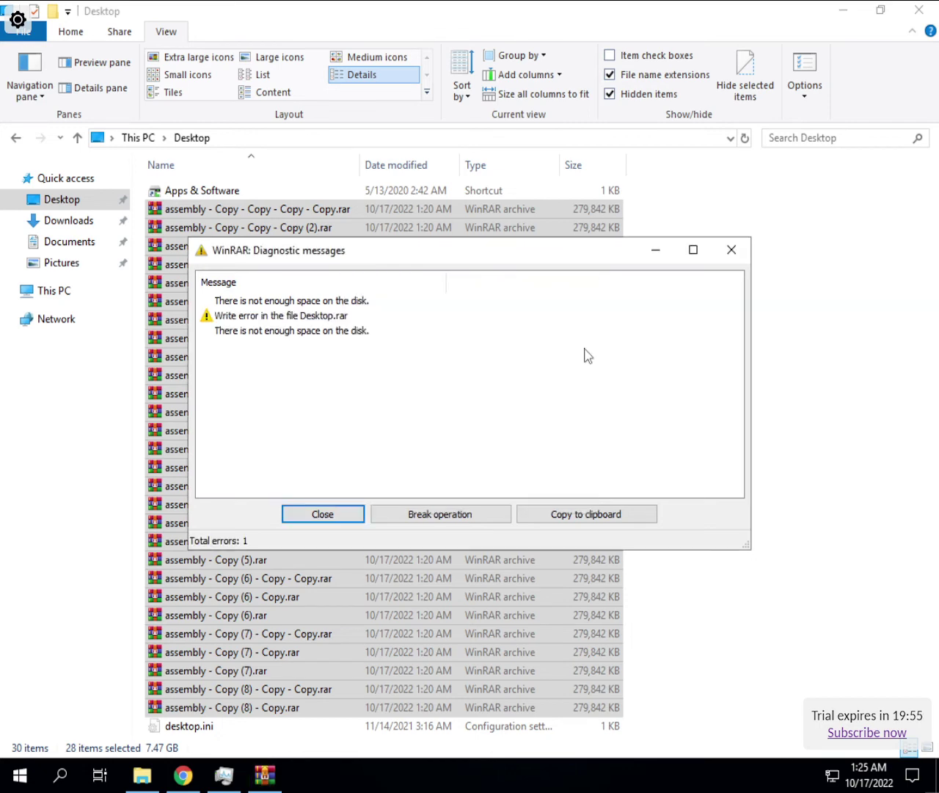
left_click(732, 249)
Open Downloads and try to duplicate the first six archives there, through assembly - Copy (2).rar.
left_click(63, 294)
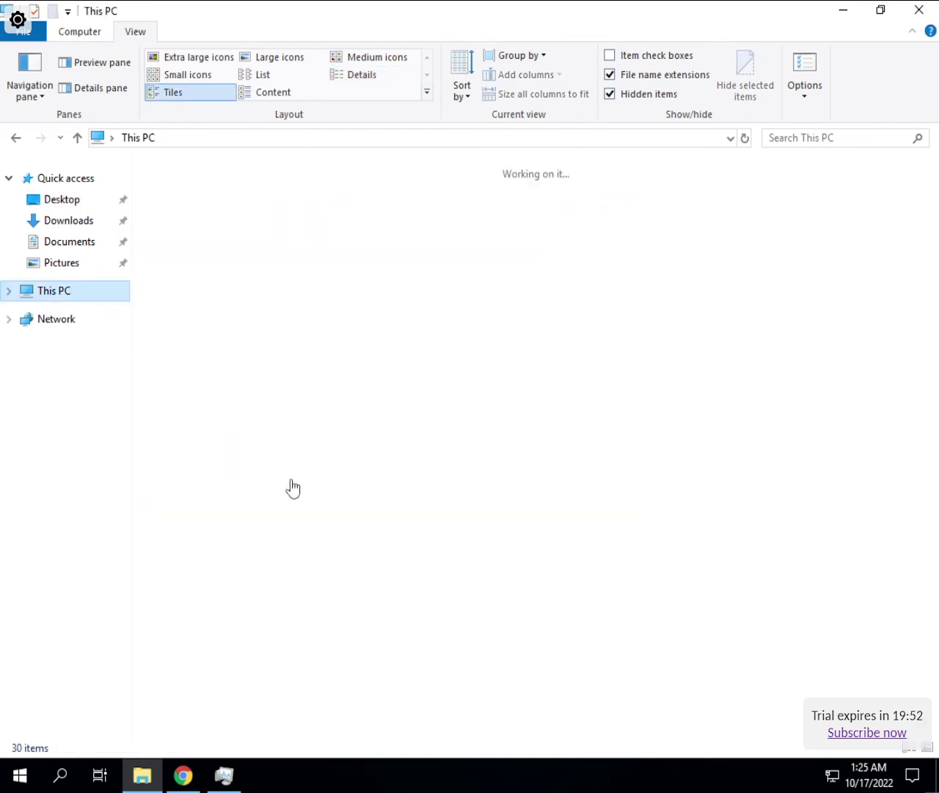
left_click(68, 220)
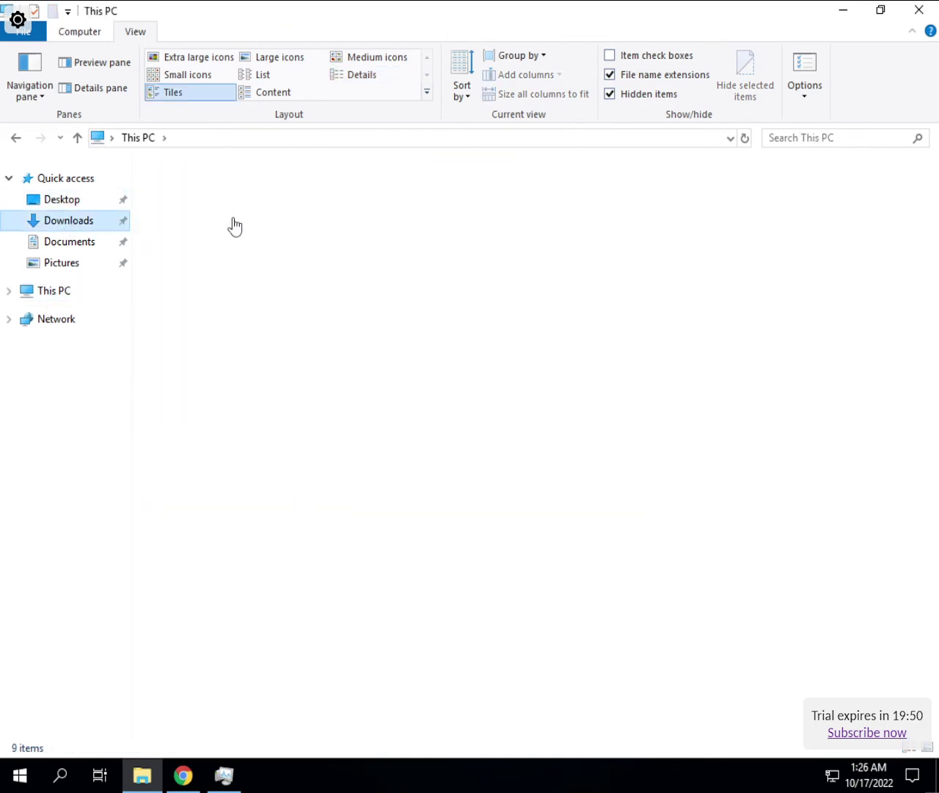
left_click(230, 209)
scroll(330, 529, "down", 20)
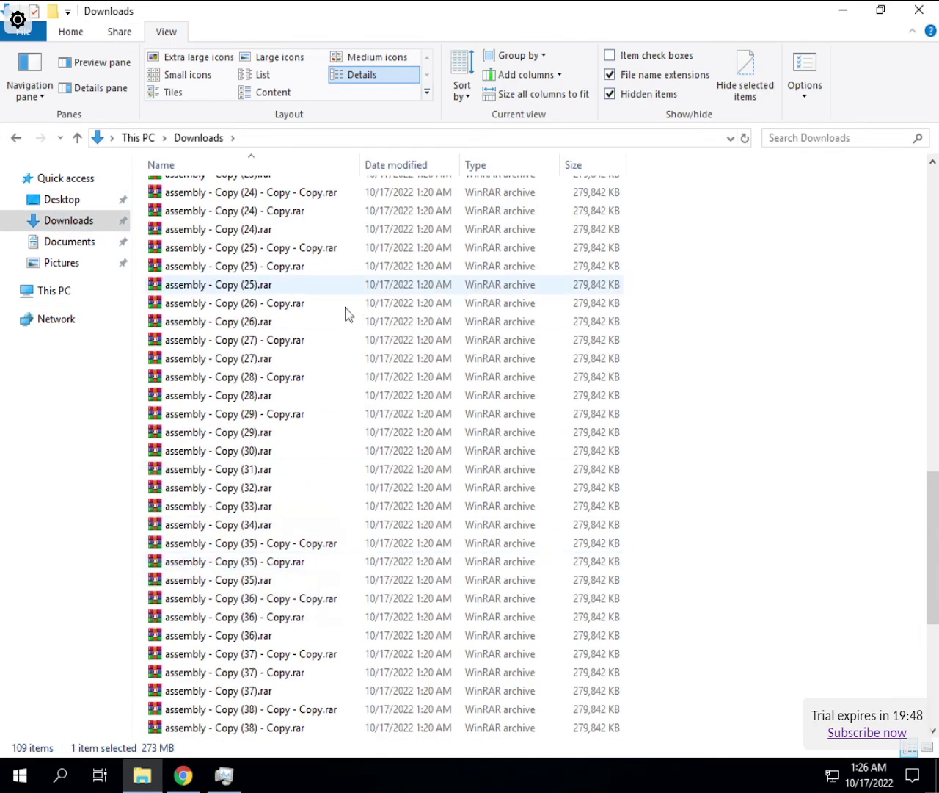
scroll(345, 314, "up", 20)
left_click(242, 301, "shift")
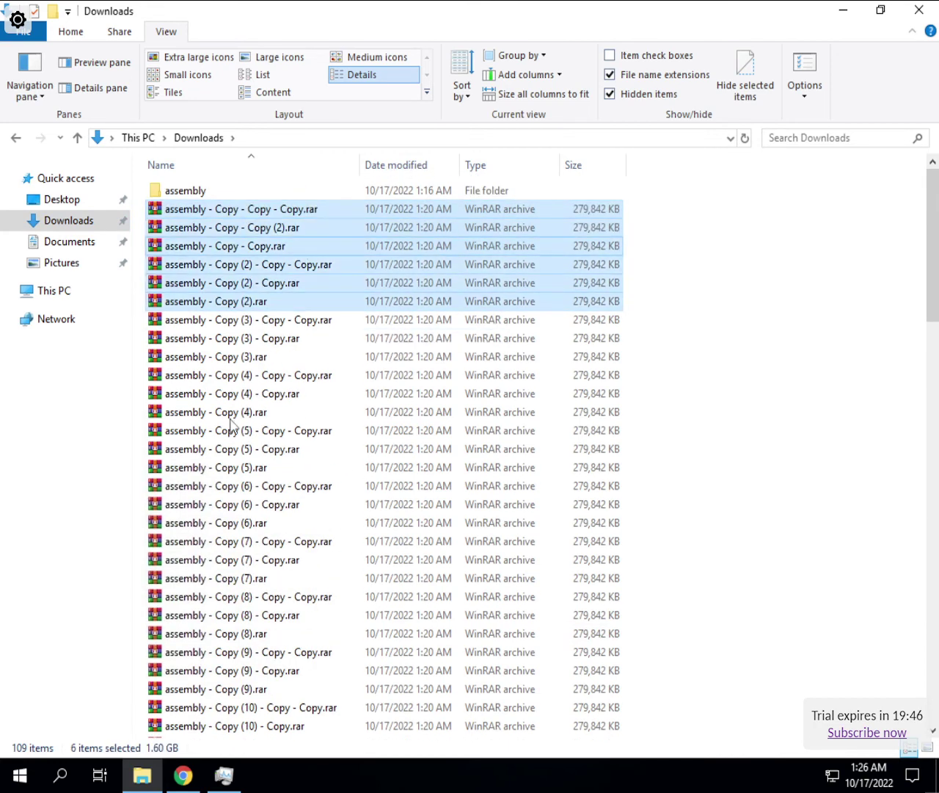
right_click(301, 242)
key("Return")
left_click(670, 445)
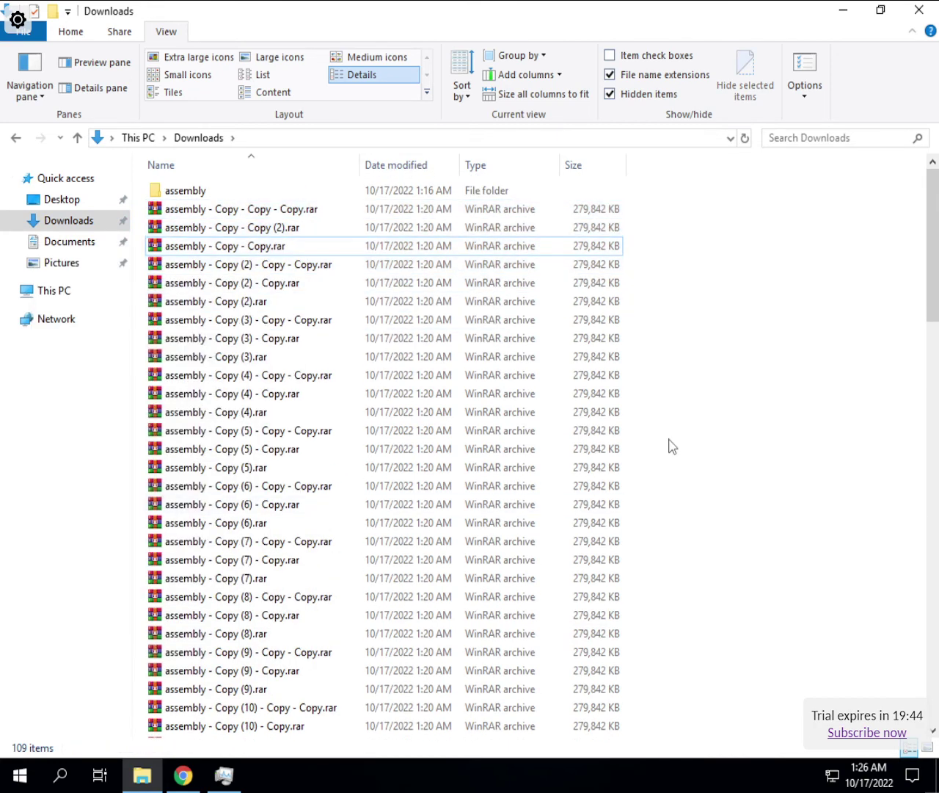
key("ctrl+v")
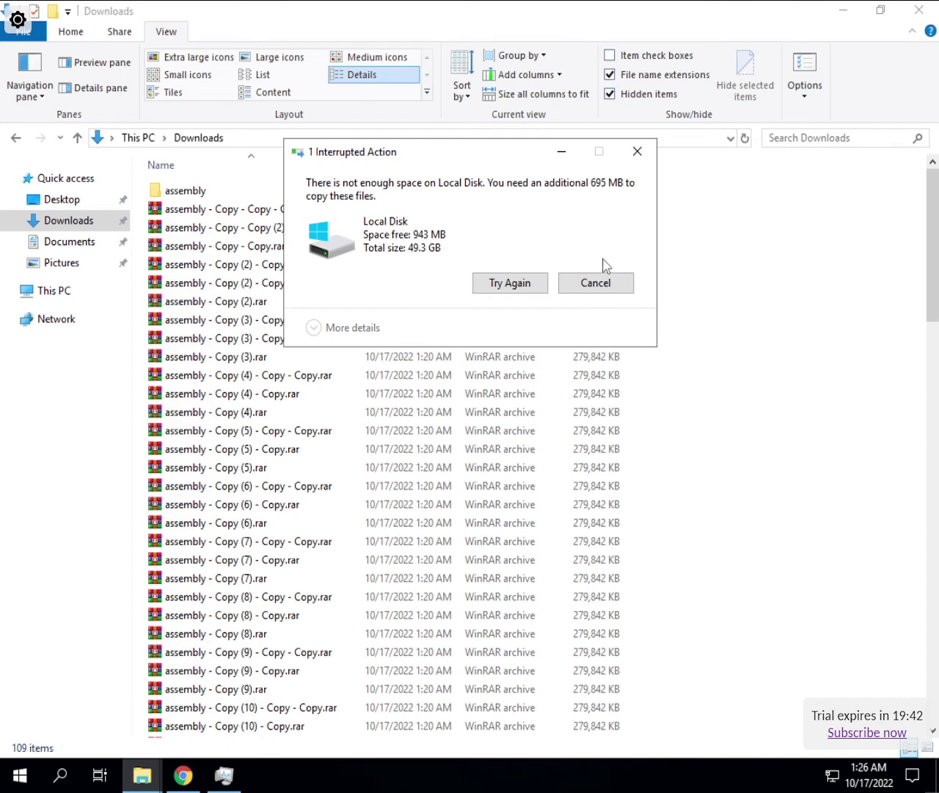
Open This PC and check the remaining free space on Local Disk (C:).
left_click(52, 294)
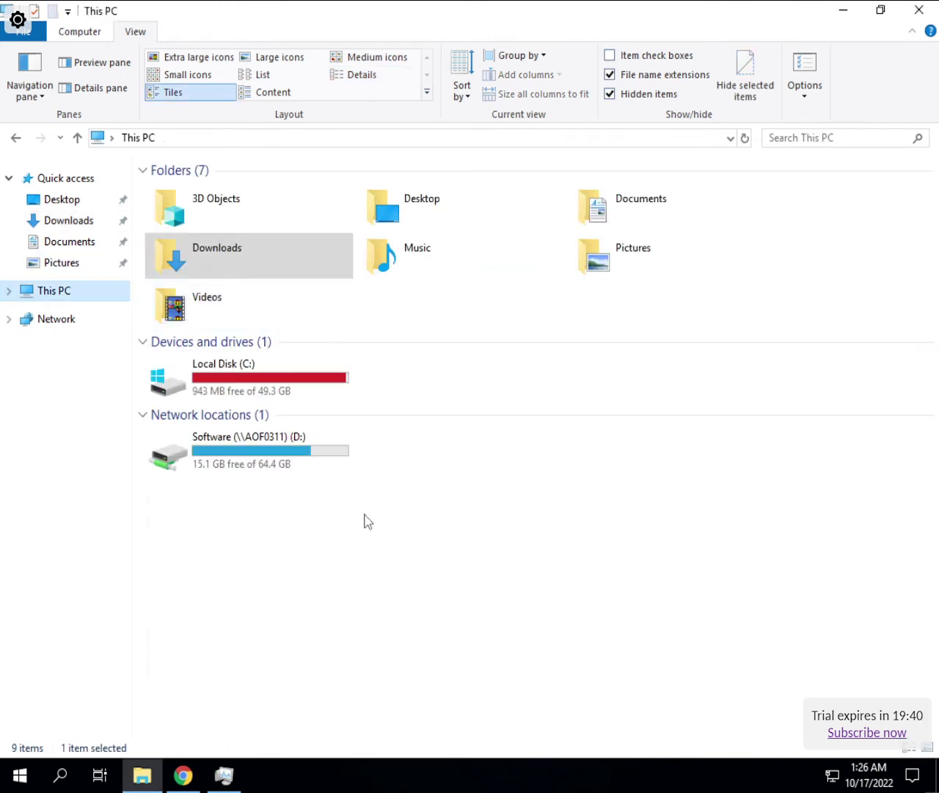
right_click(251, 389)
key("Escape")
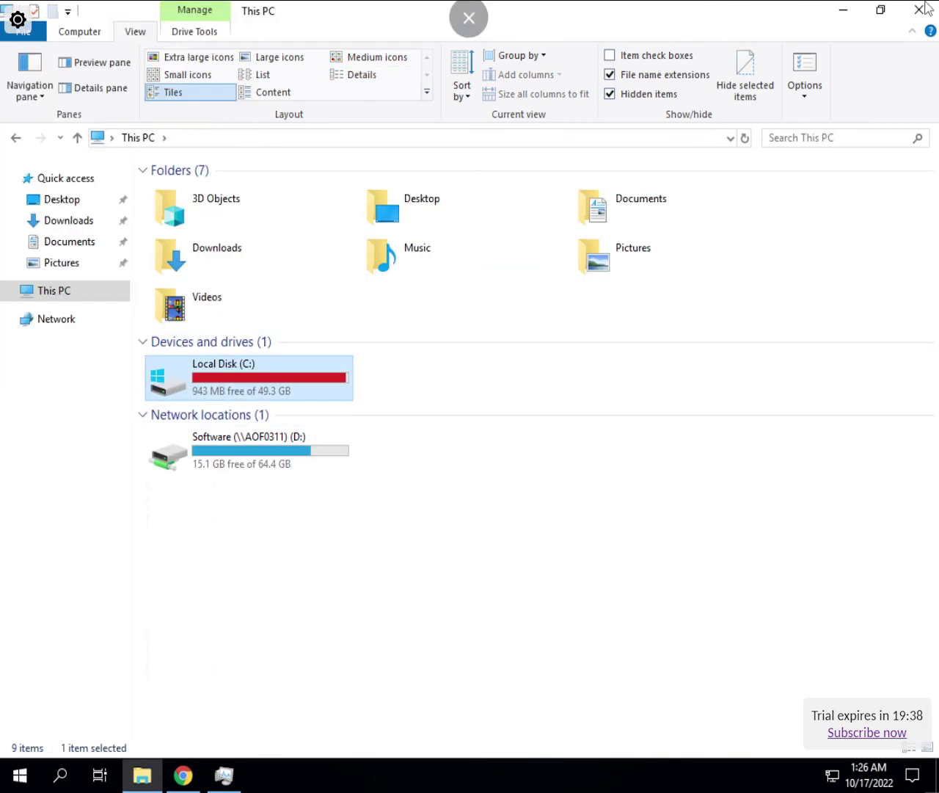
Hide the File Explorer, Chrome and Task Manager windows to view the archives on the desktop.
key("alt+F4")
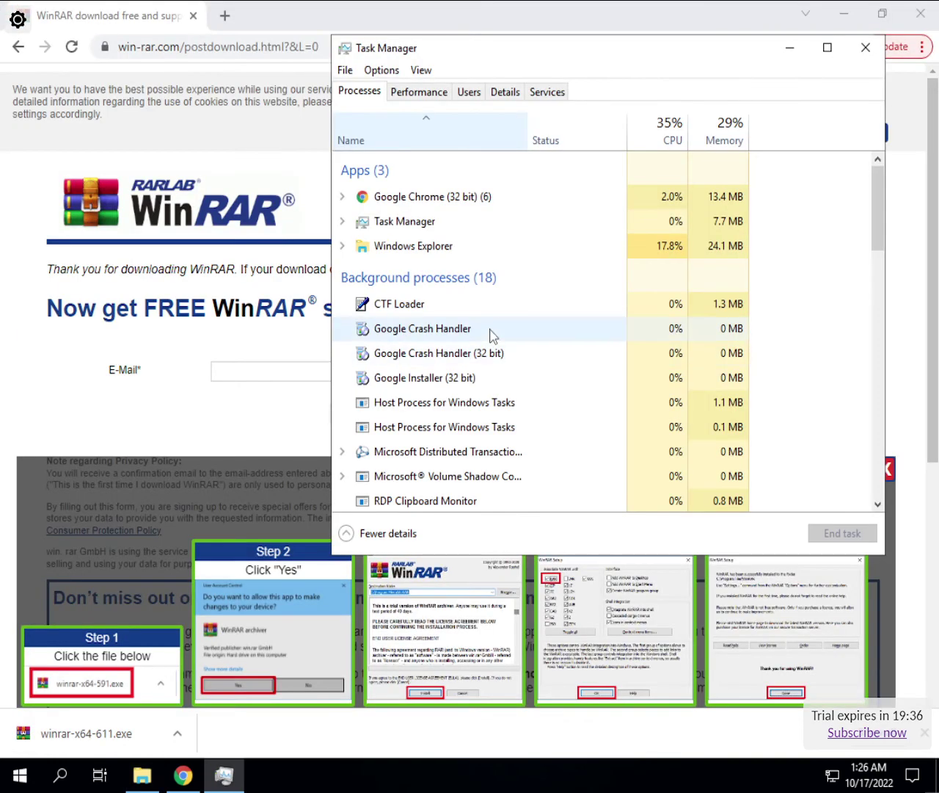
left_click(842, 27)
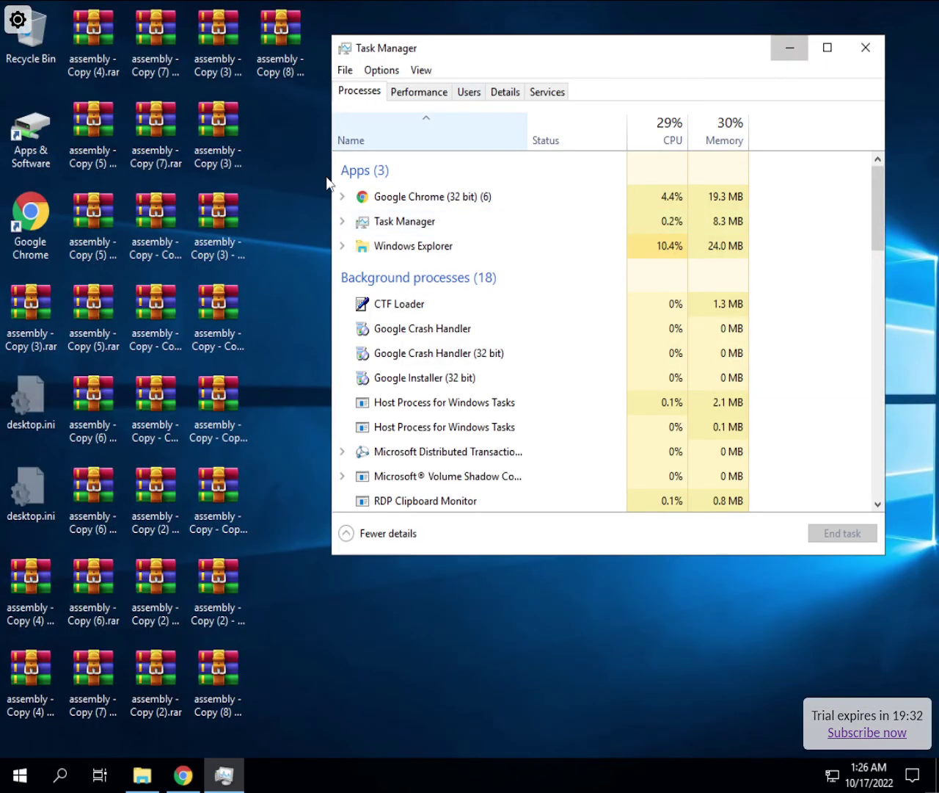
key("super+d")
left_click_drag(488, 637, 456, 403)
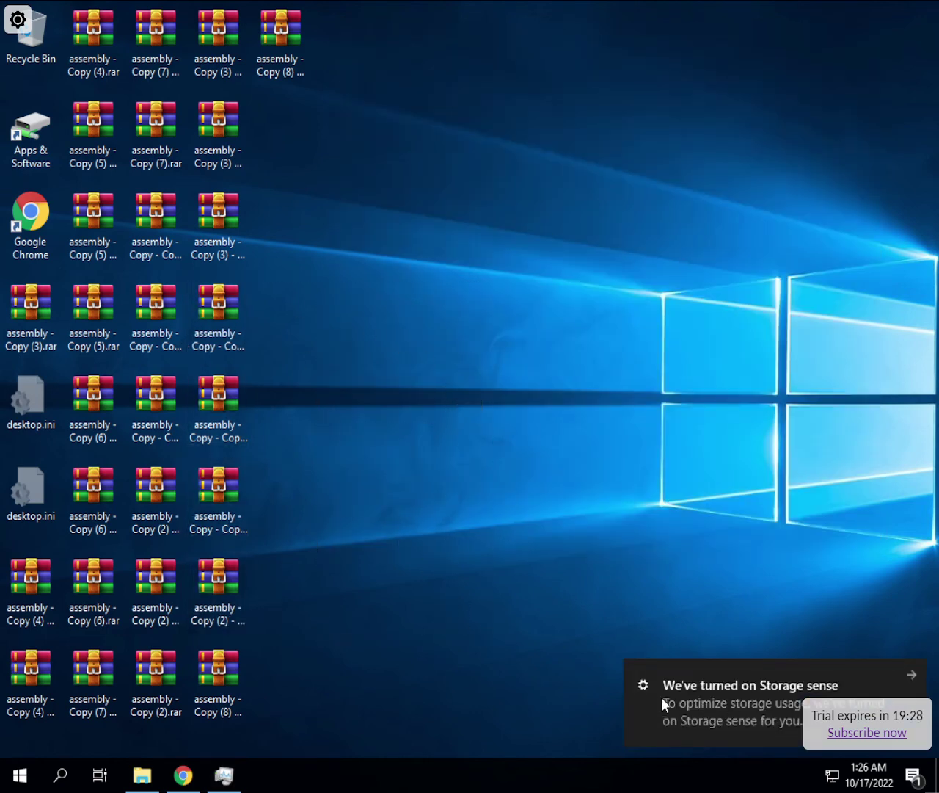
Bring the This PC window back and open the properties of Local Disk (C:) to view its space usage.
left_click(141, 775)
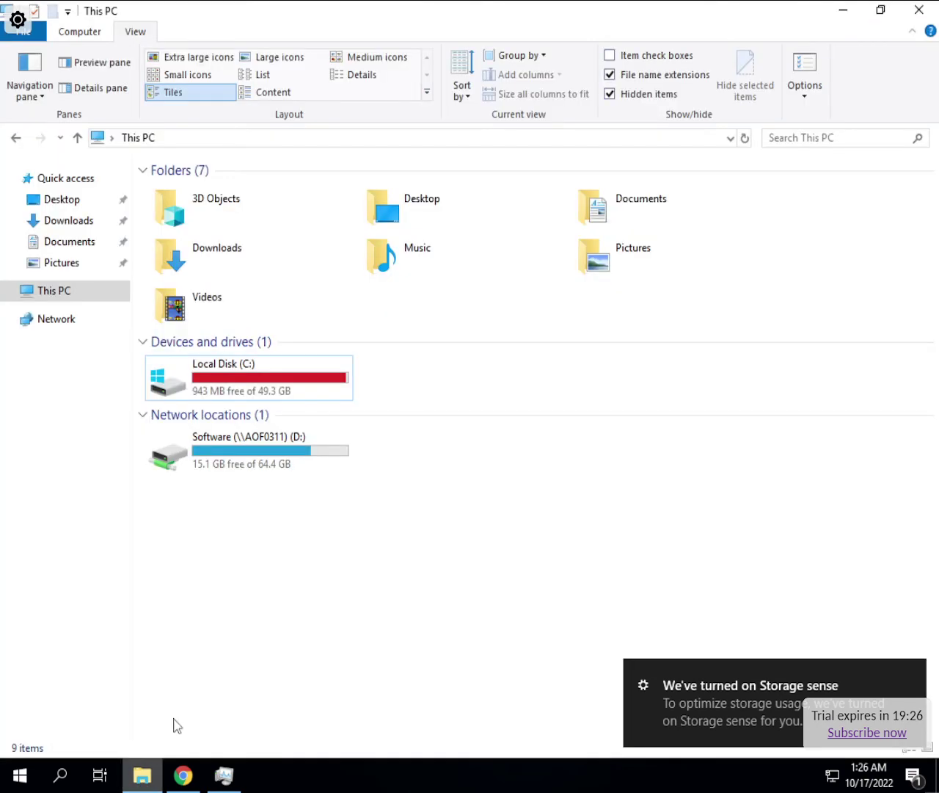
left_click(217, 360)
right_click(217, 359)
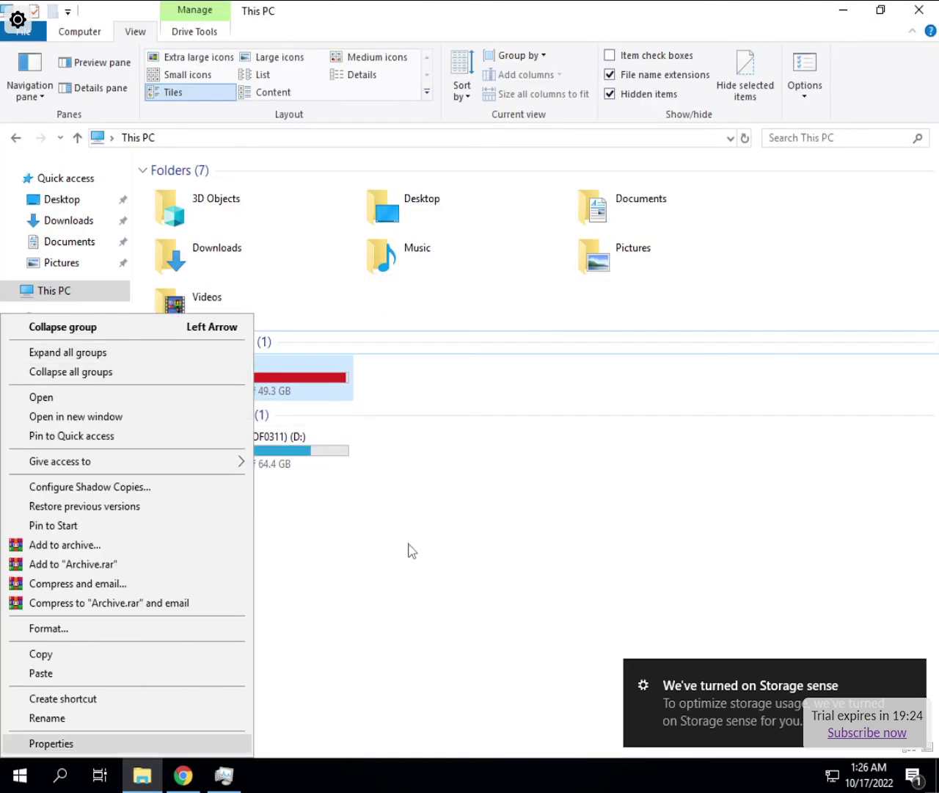
left_click(350, 417)
right_click(306, 403)
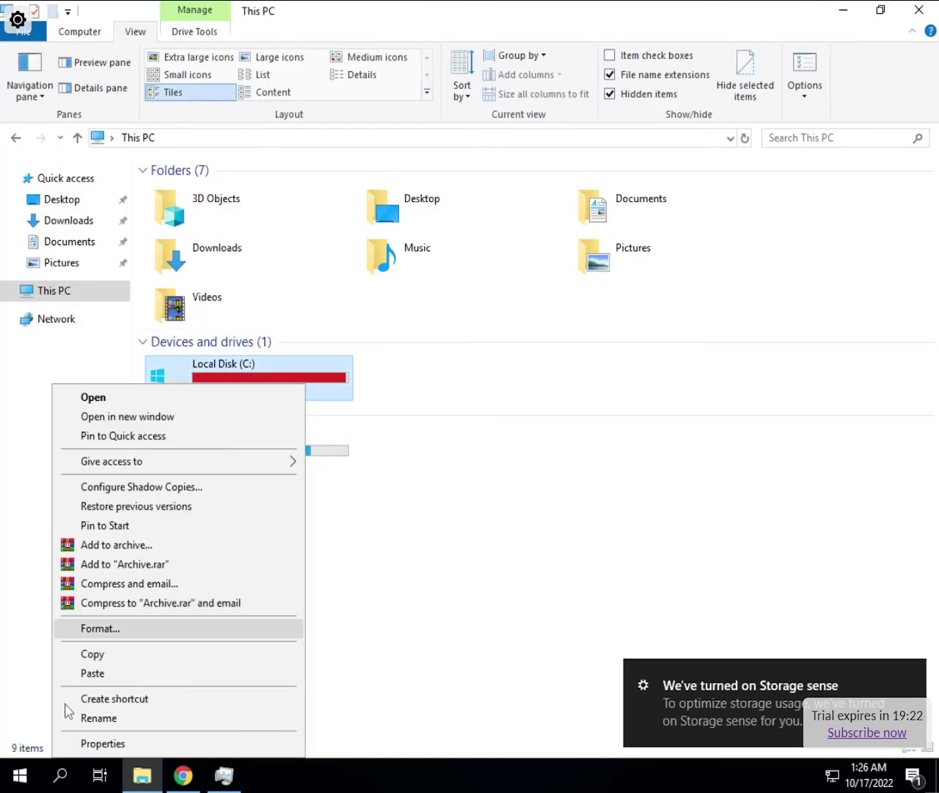
left_click(130, 747)
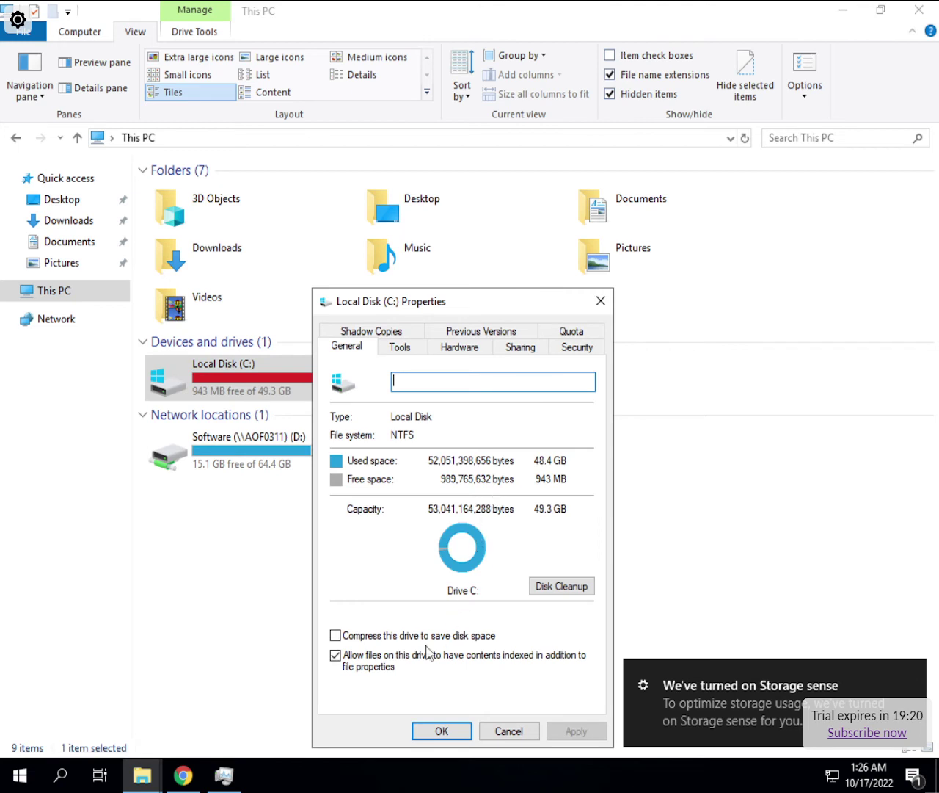
Start an error-checking scan of Local Disk (C:) and move its progress dialog away from the drive properties.
left_click(400, 352)
left_click(543, 426)
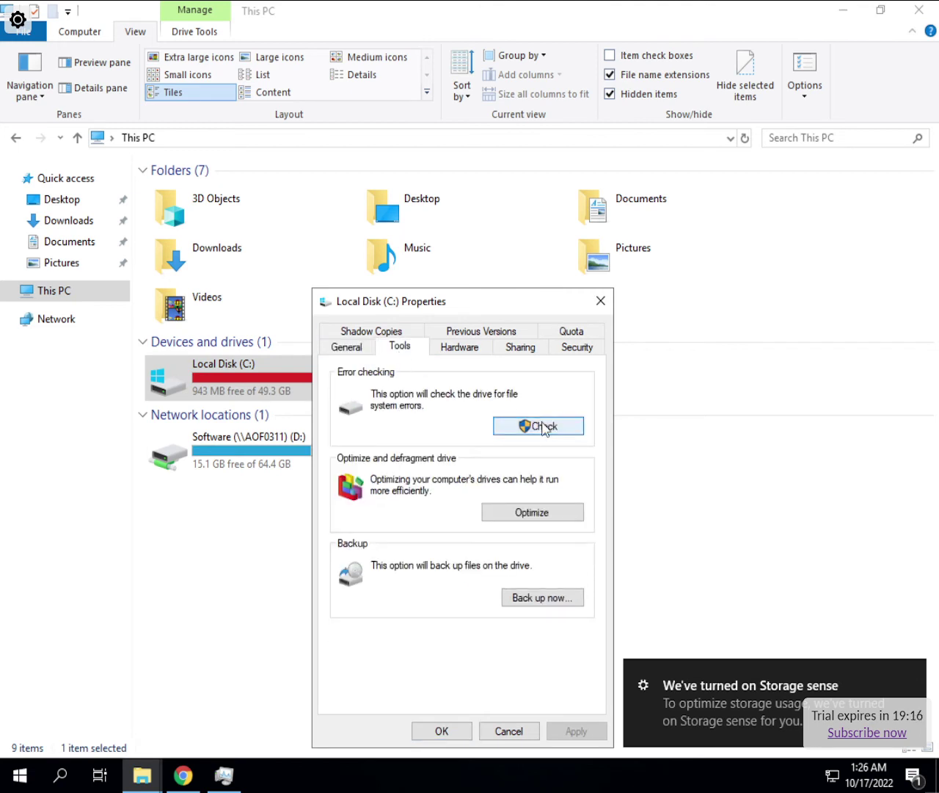
left_click(440, 392)
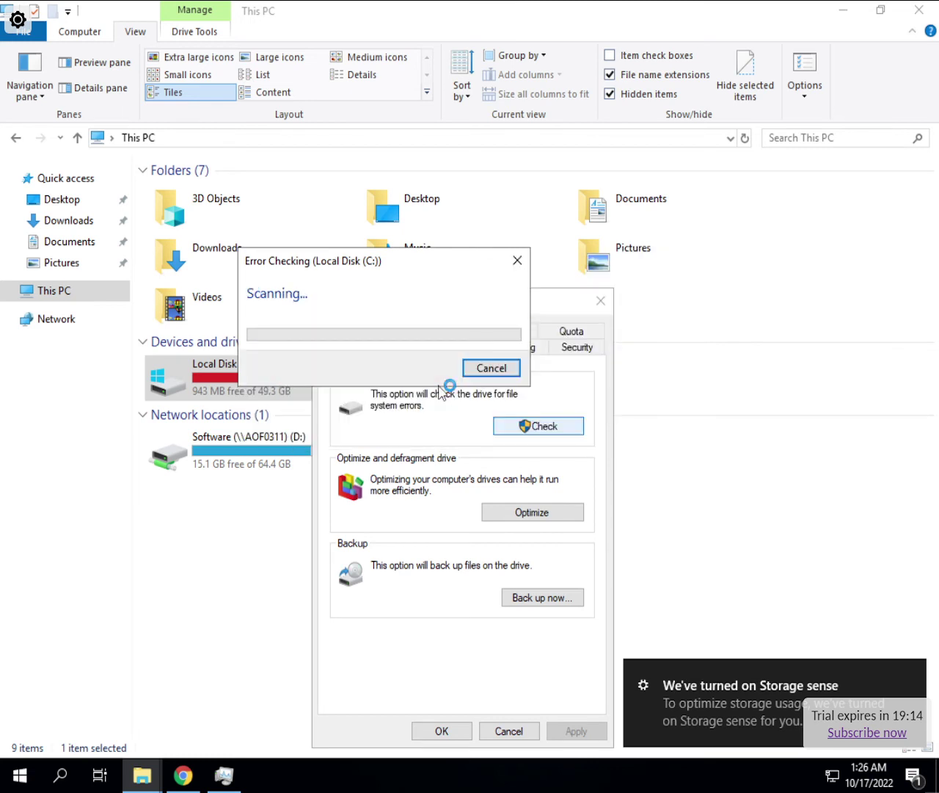
left_click_drag(350, 266, 483, 212)
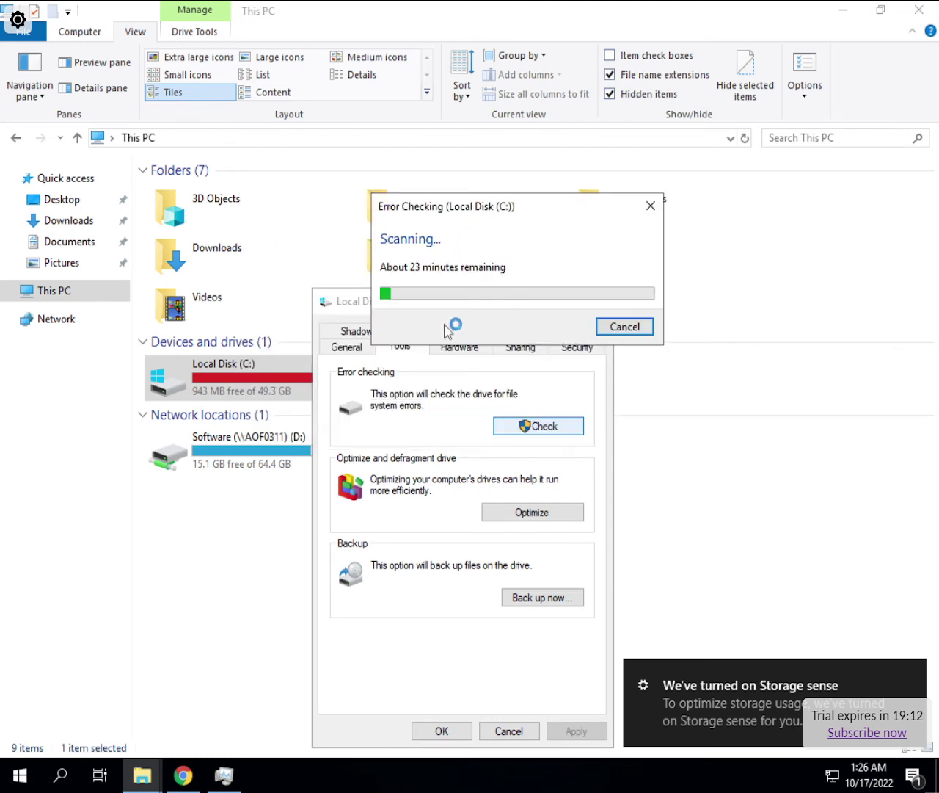
Close the finished error-checking report and the Local Disk (C:) properties, and refresh This PC.
left_click(347, 353)
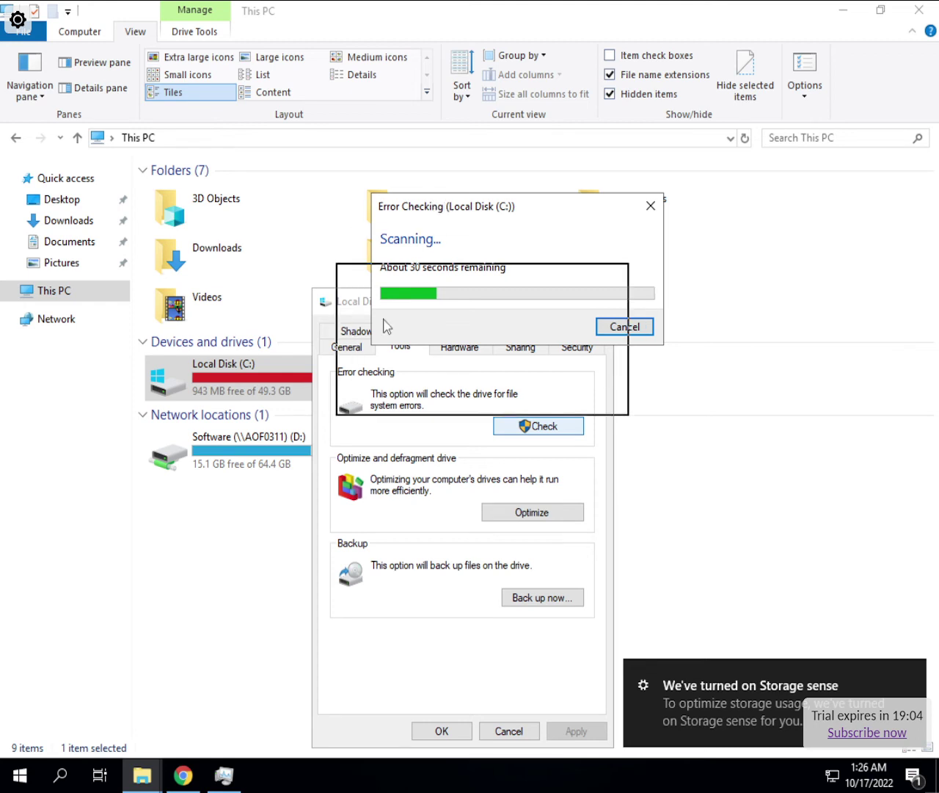
left_click_drag(387, 326, 387, 327)
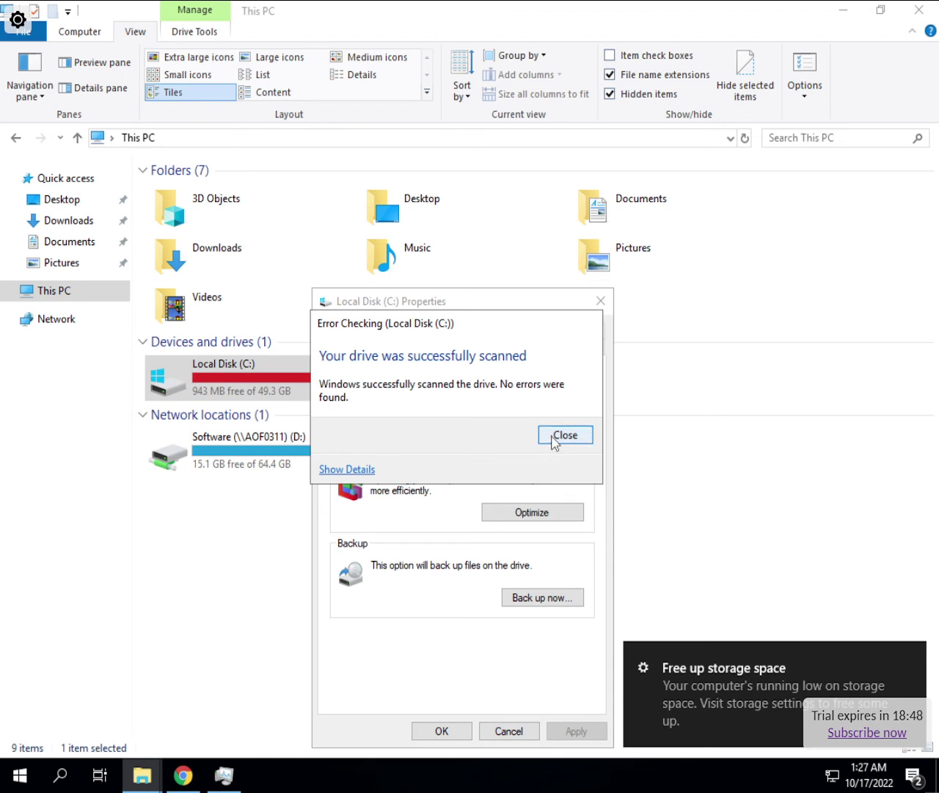
left_click(552, 438)
left_click(345, 348)
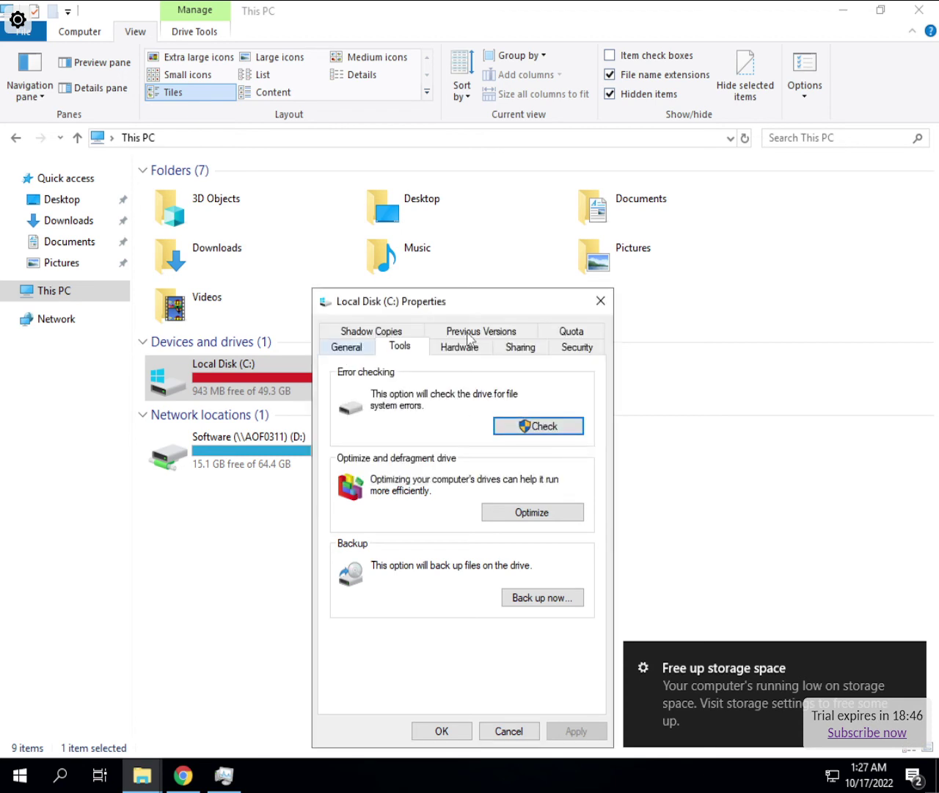
left_click(601, 300)
right_click(262, 512)
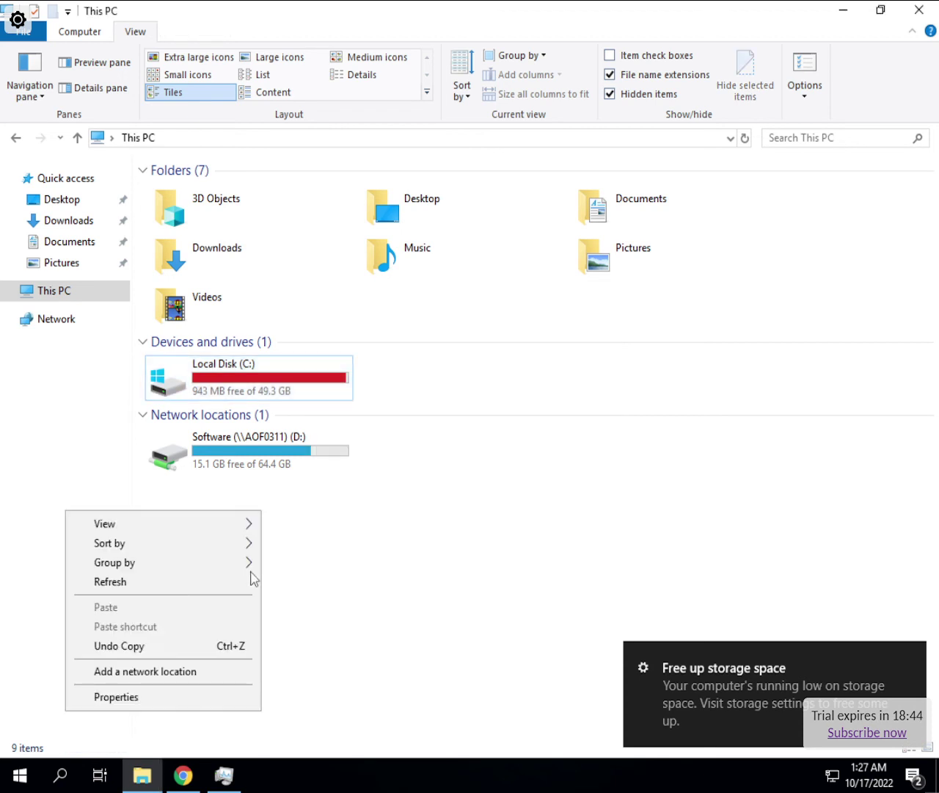
left_click(118, 582)
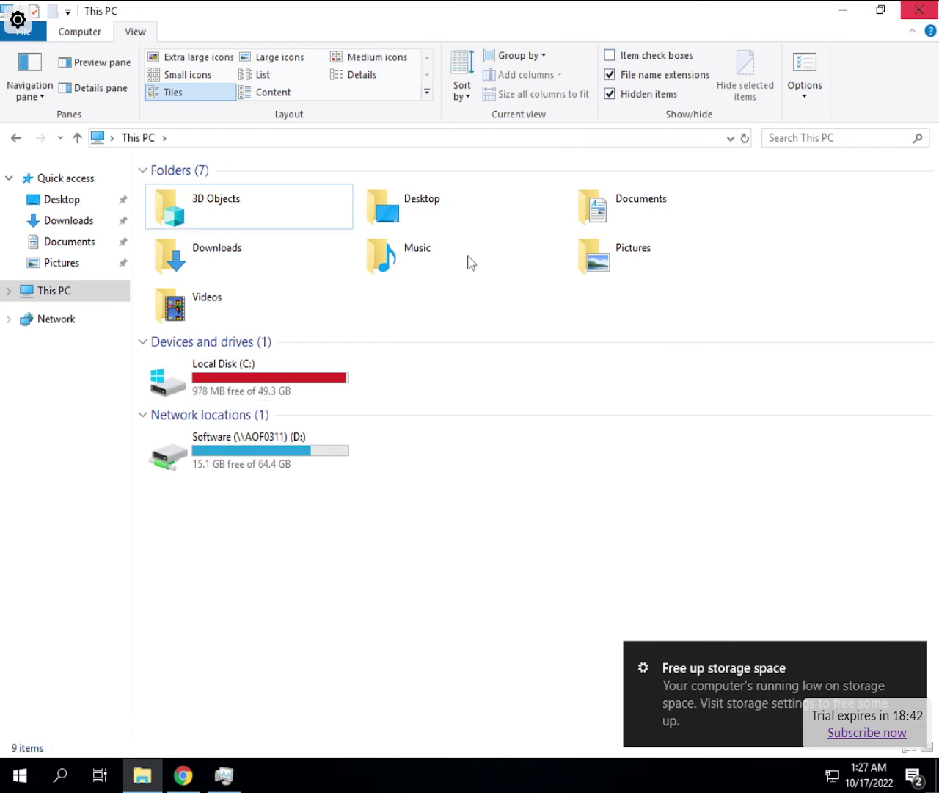
Run Disk Cleanup on Local Disk (C:) with all listed file categories ticked, including Downloads, and confirm the permanent deletion.
right_click(283, 377)
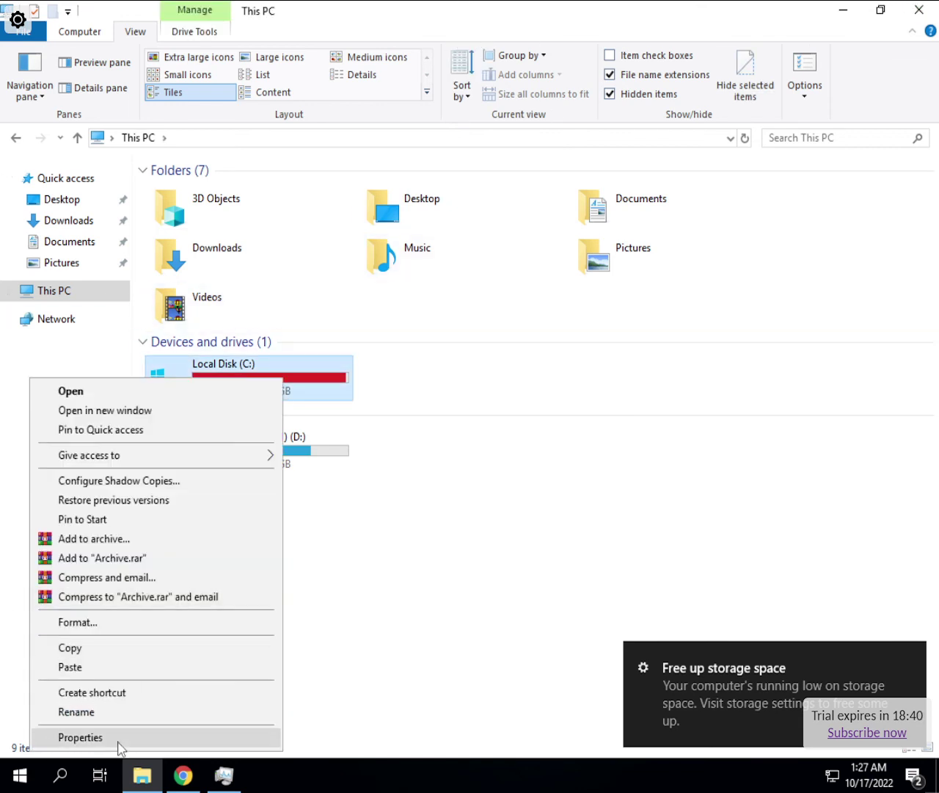
left_click(81, 737)
left_click(533, 585)
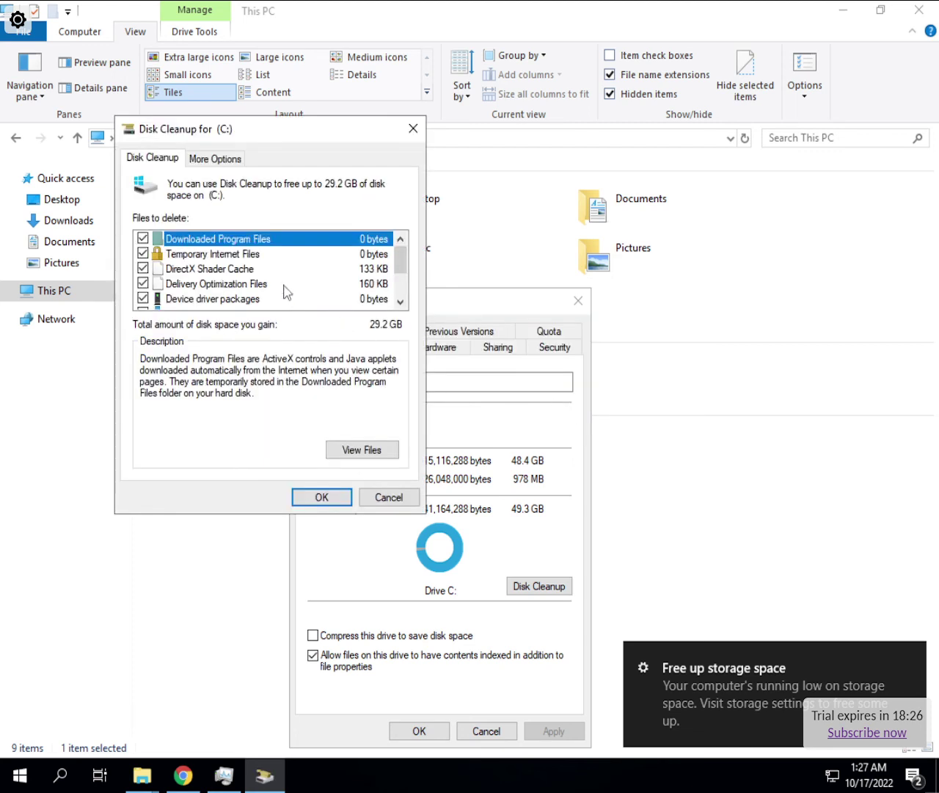
scroll(247, 296, "down", 2)
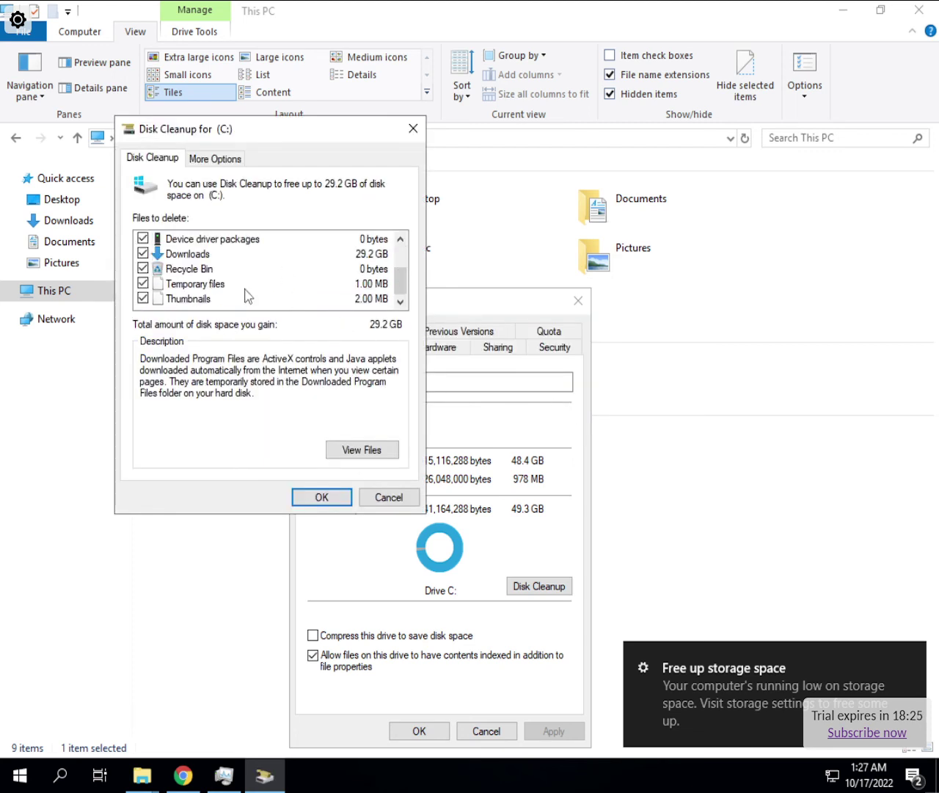
left_click(323, 501)
left_click(494, 398)
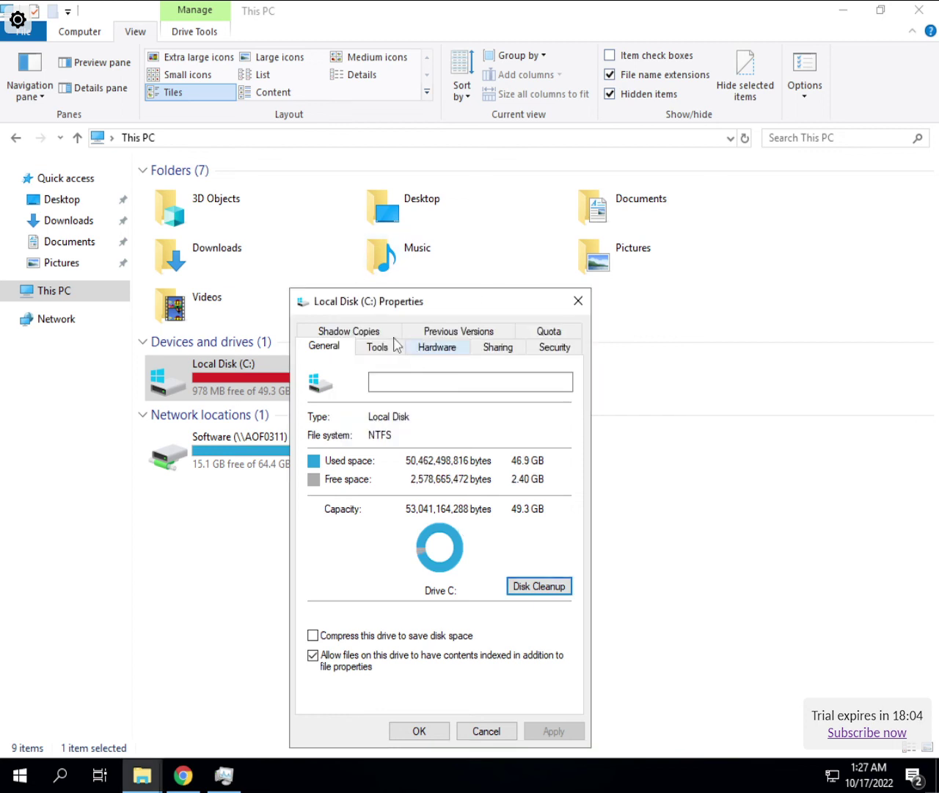
Close the drive properties after the cleanup and refresh the This PC view.
left_click(578, 299)
right_click(439, 530)
left_click(305, 613)
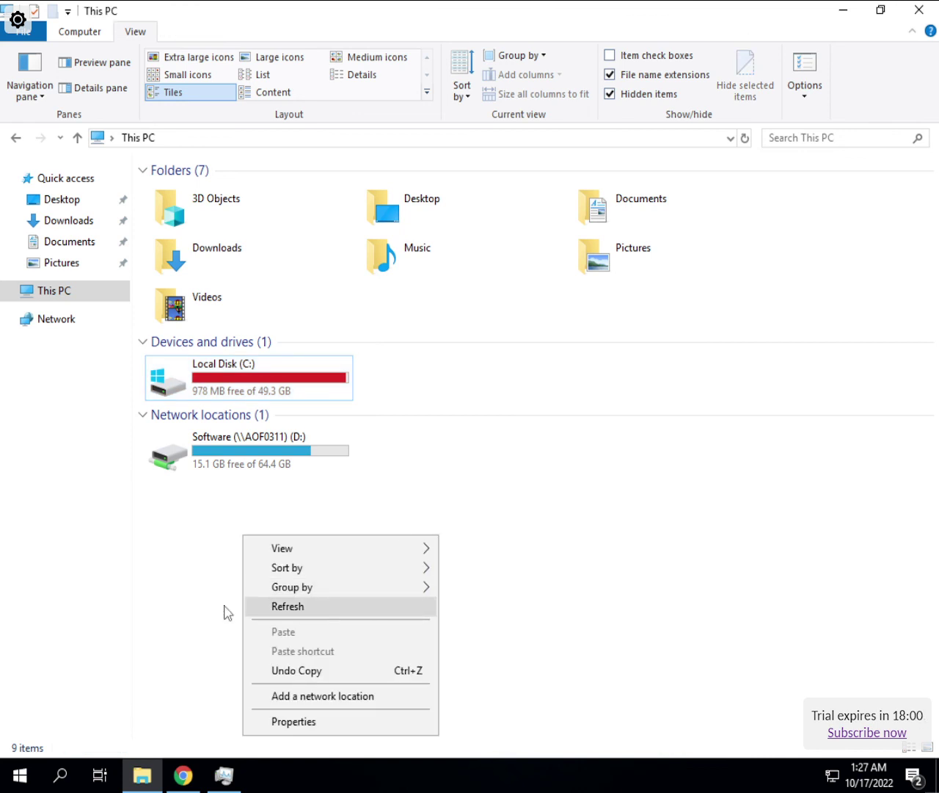
Permanently delete the assembly folder and all assembly RAR archives from Downloads, and check the free space on Local Disk (C:) in This PC.
left_click(72, 220)
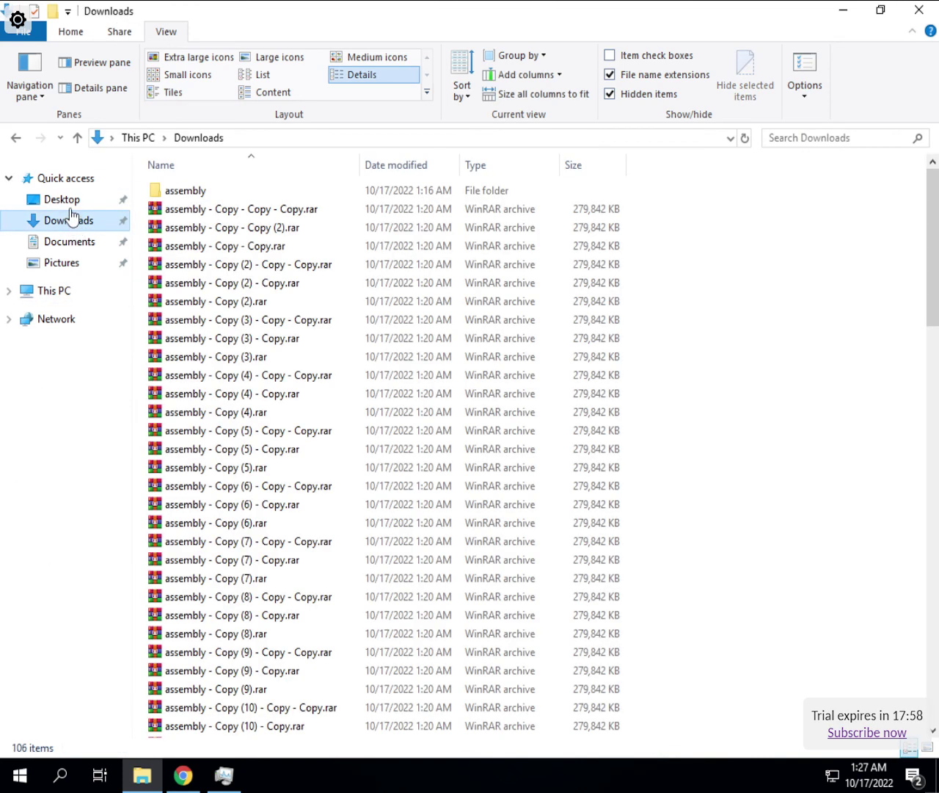
left_click(225, 209)
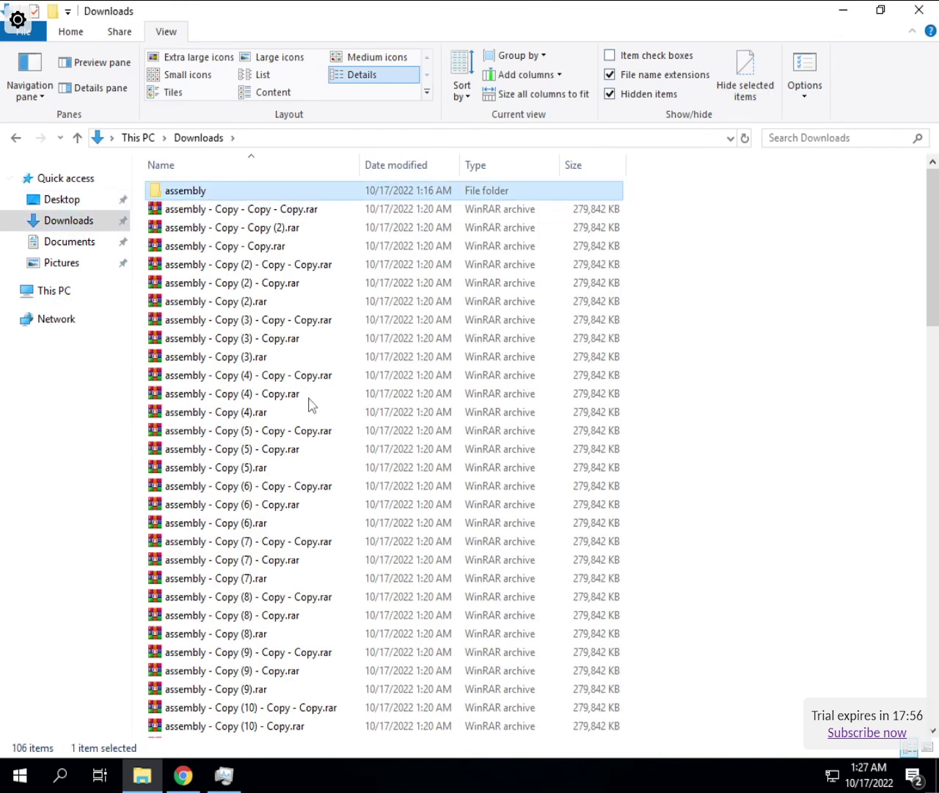
scroll(305, 580, "down", 1)
scroll(290, 695, "down", 15)
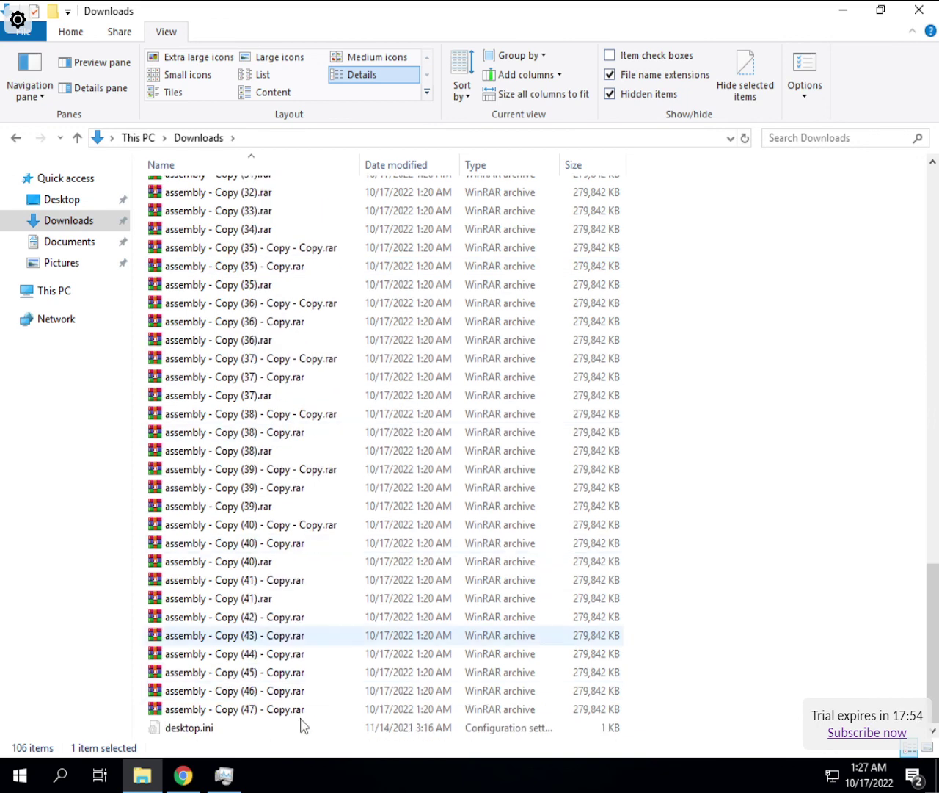
left_click(245, 709, "shift")
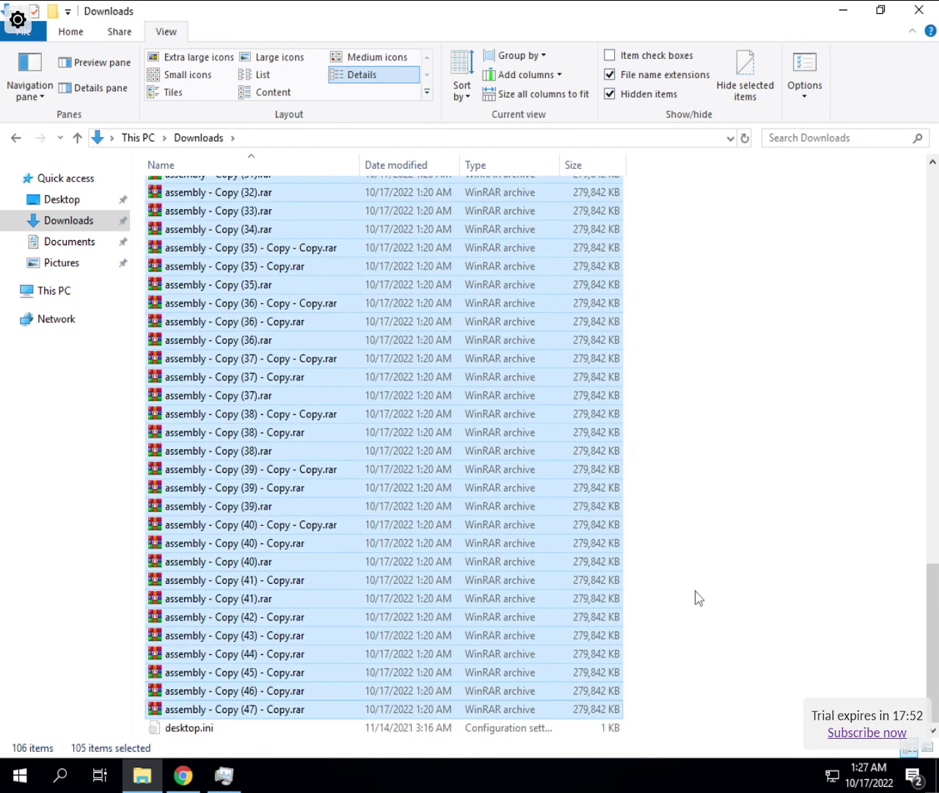
key("Delete")
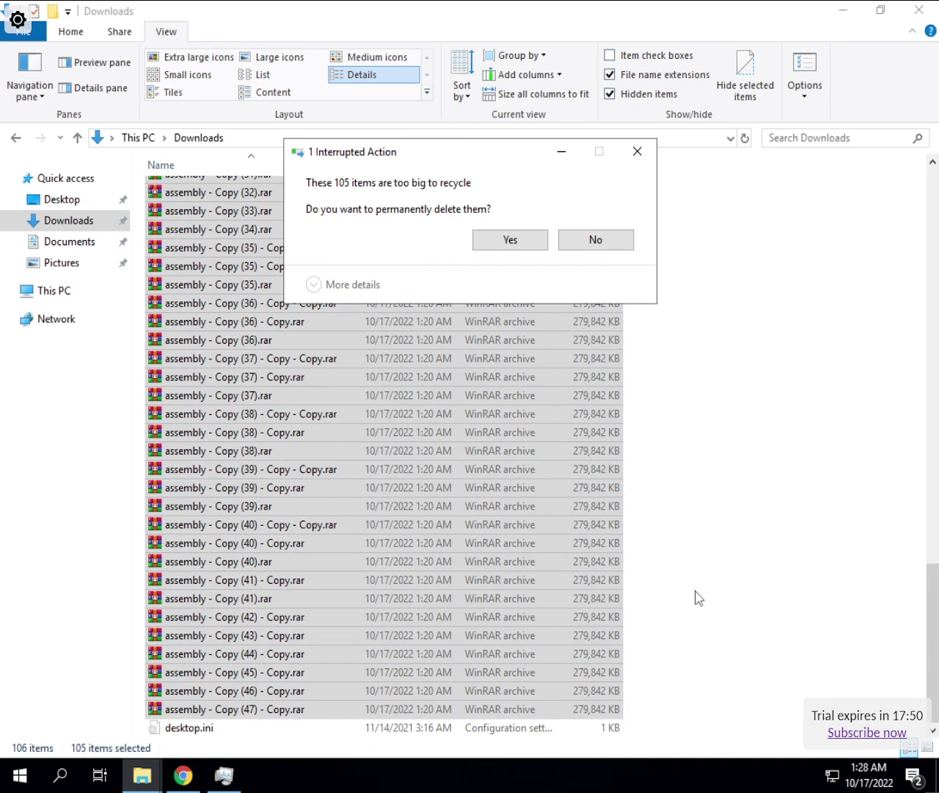
left_click(510, 240)
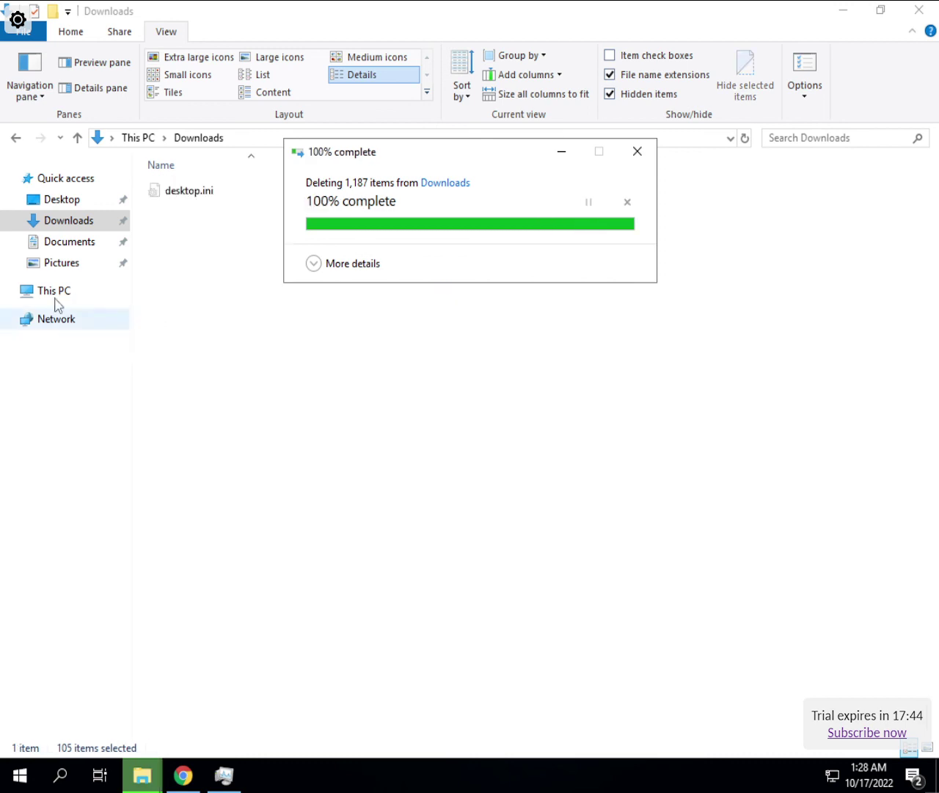
left_click(40, 294)
left_click(293, 514)
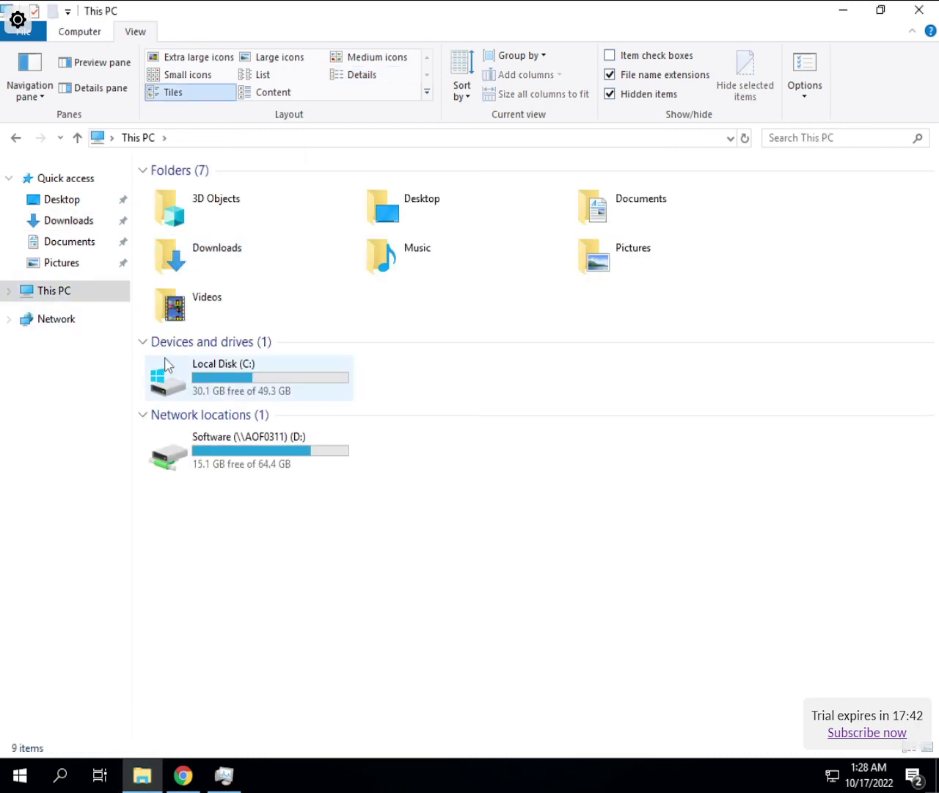
Permanently delete all assembly RAR archives from the Desktop folder and return to This PC to check the free space.
left_click(62, 203)
left_click(211, 211)
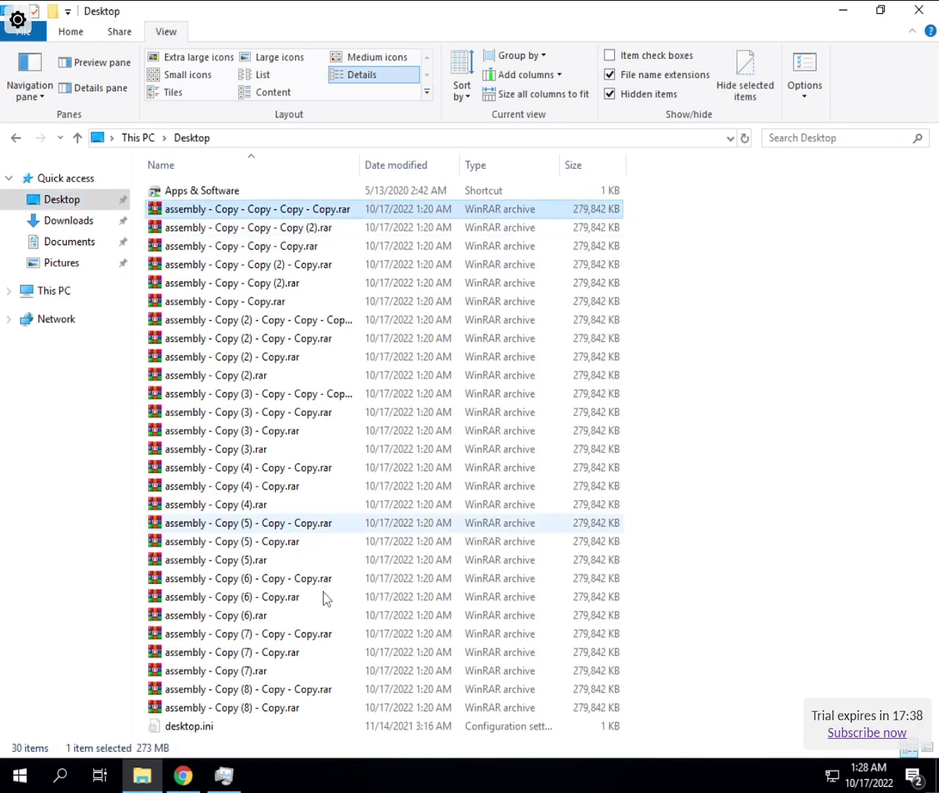
left_click(258, 707, "shift")
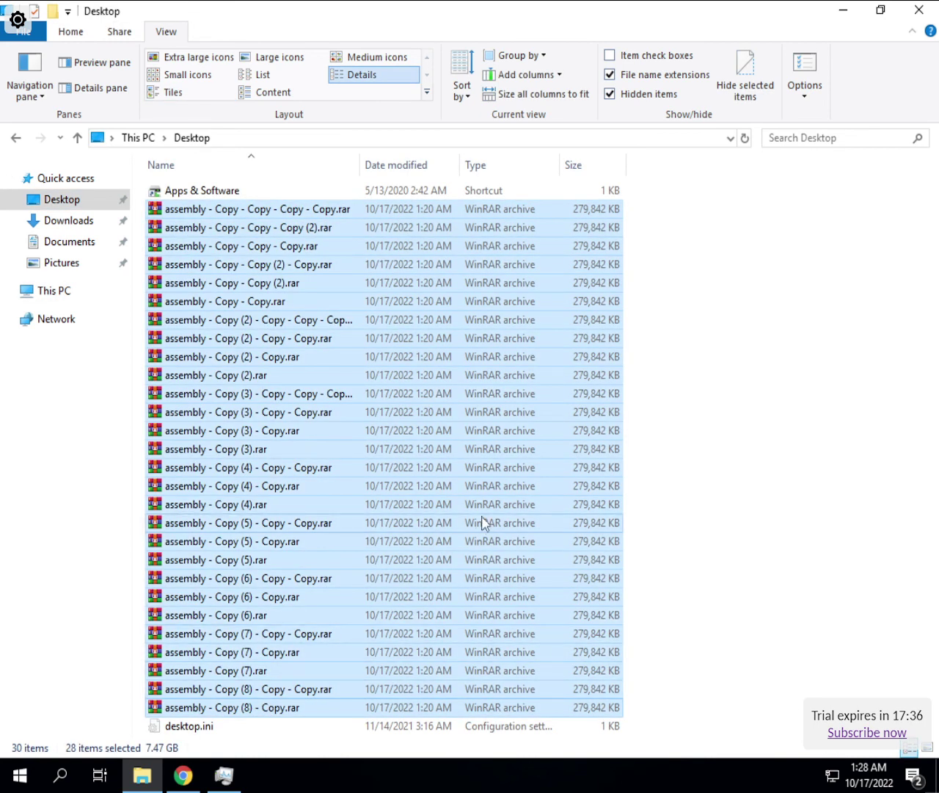
key("Delete")
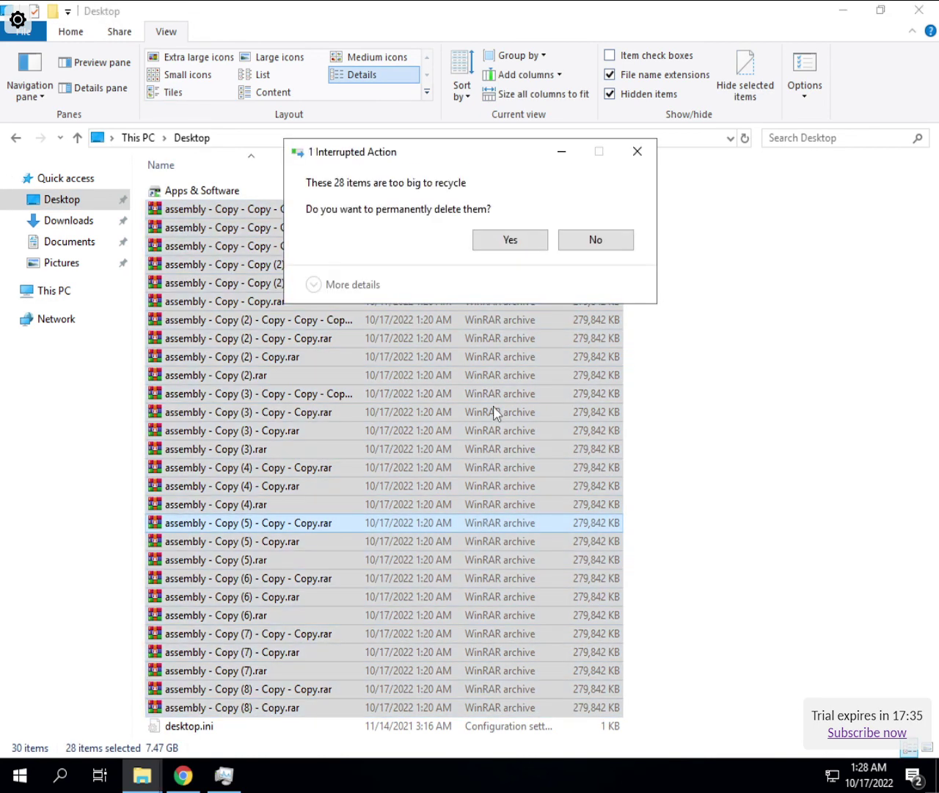
left_click(504, 242)
left_click(39, 292)
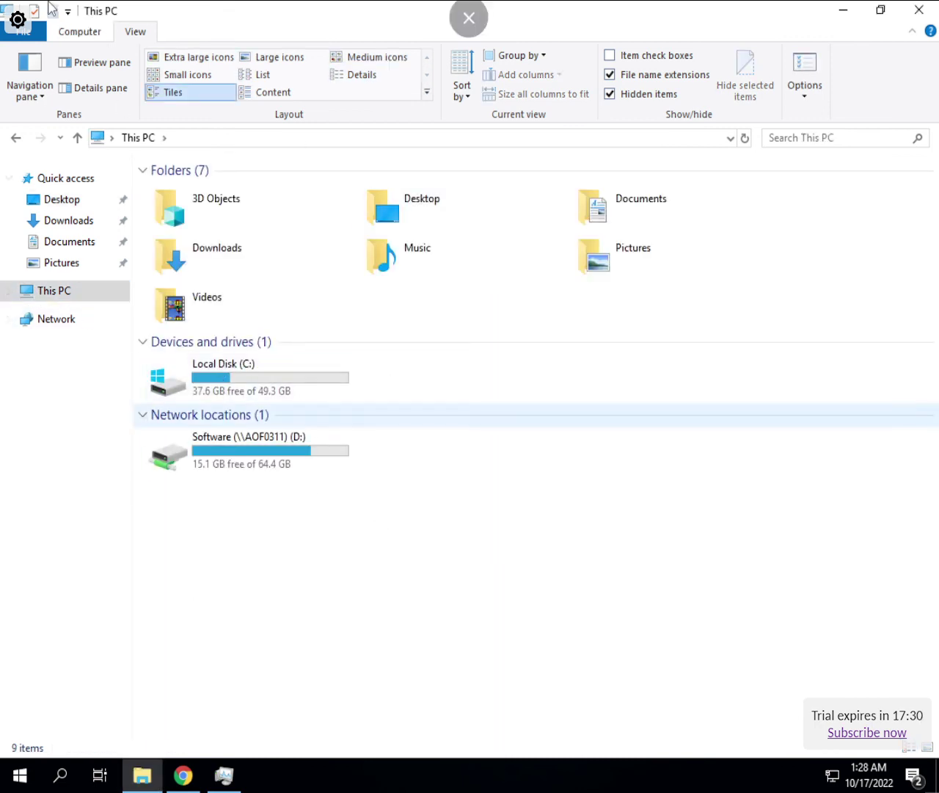
Bring up the running Task Manager window and close it.
left_click(100, 33)
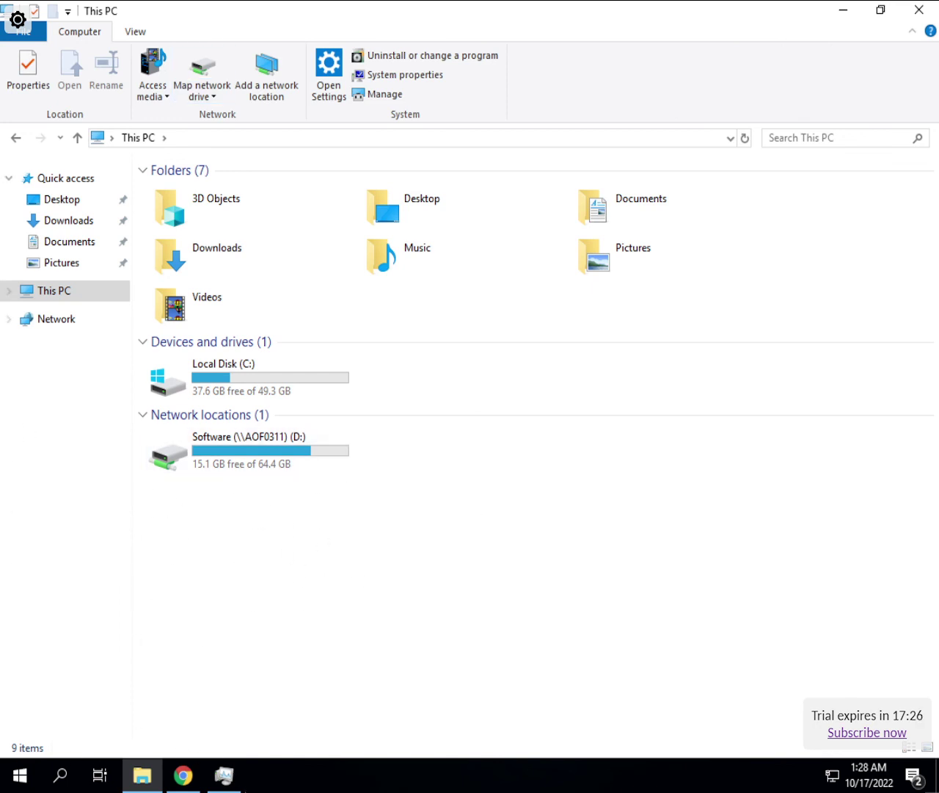
left_click(224, 775)
left_click(866, 48)
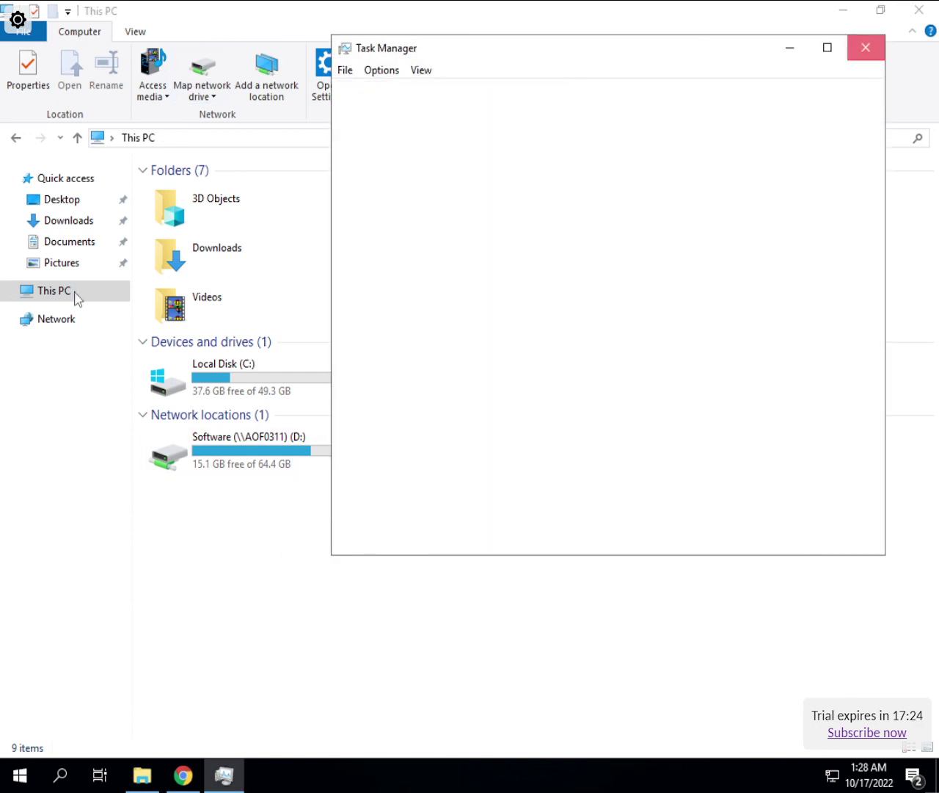
Open the properties of Local Disk (C:), run drive optimization on (C:), and close Optimize Drives.
right_click(253, 373)
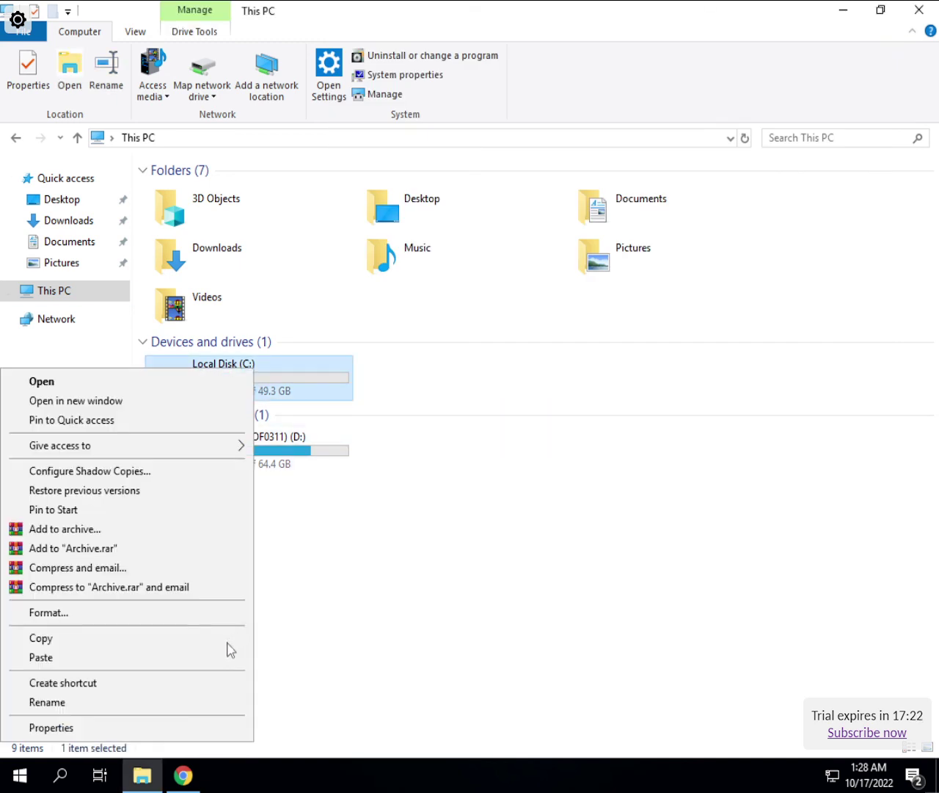
left_click(110, 727)
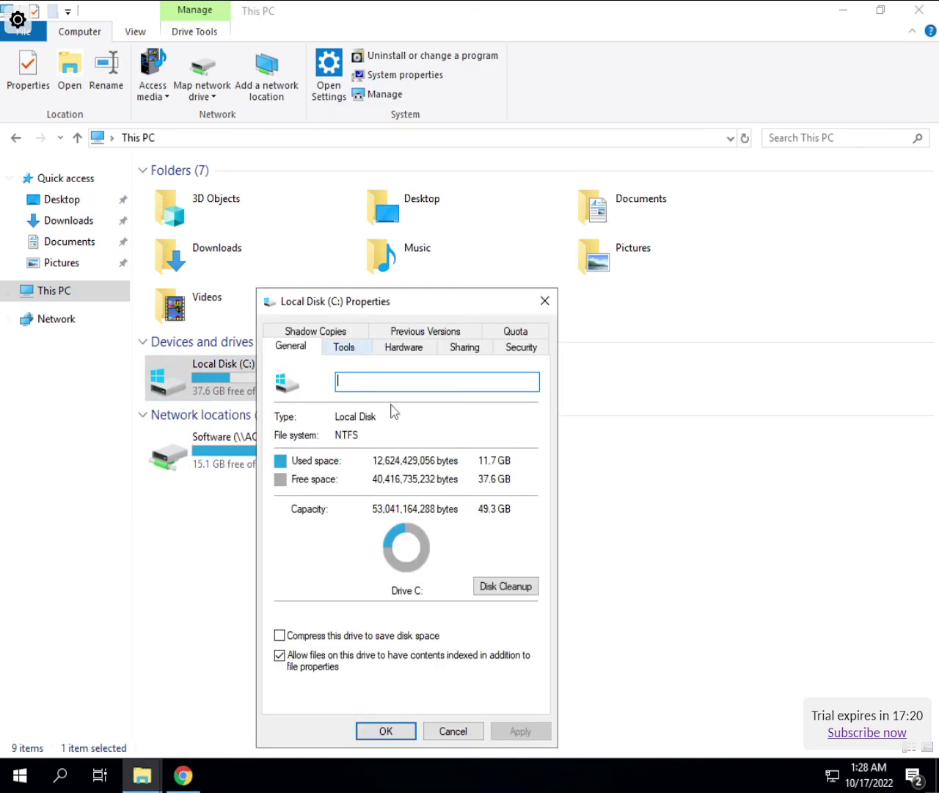
left_click(344, 346)
left_click(455, 512)
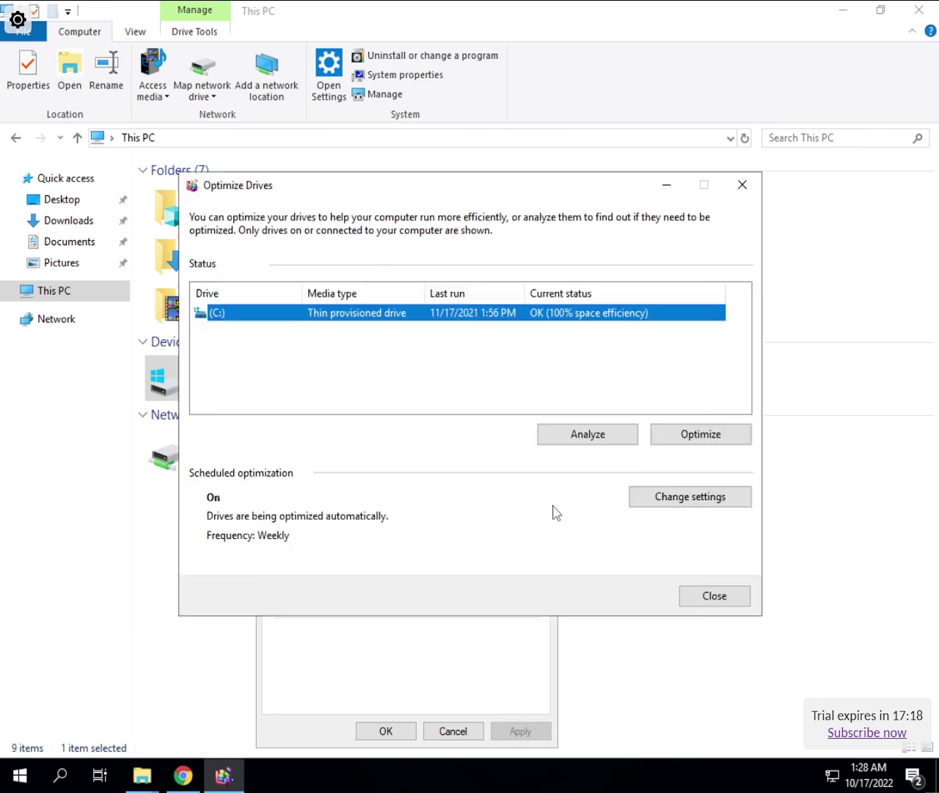
left_click(696, 438)
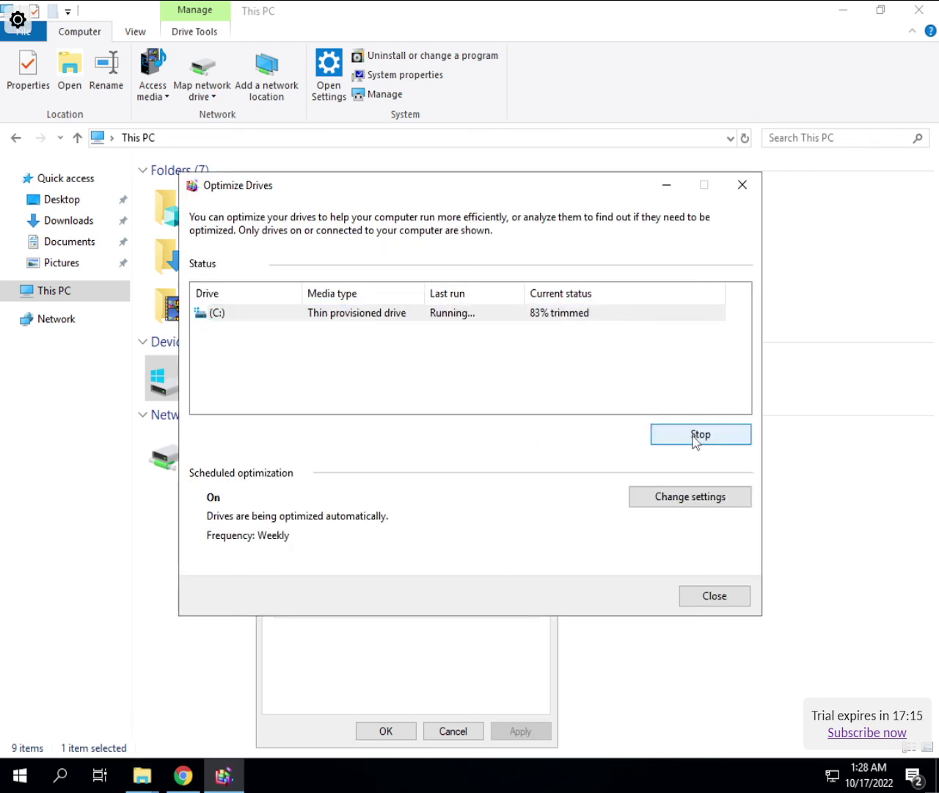
left_click(703, 597)
View the general space usage of Local Disk (C:), close its properties and deselect the drive.
left_click(292, 346)
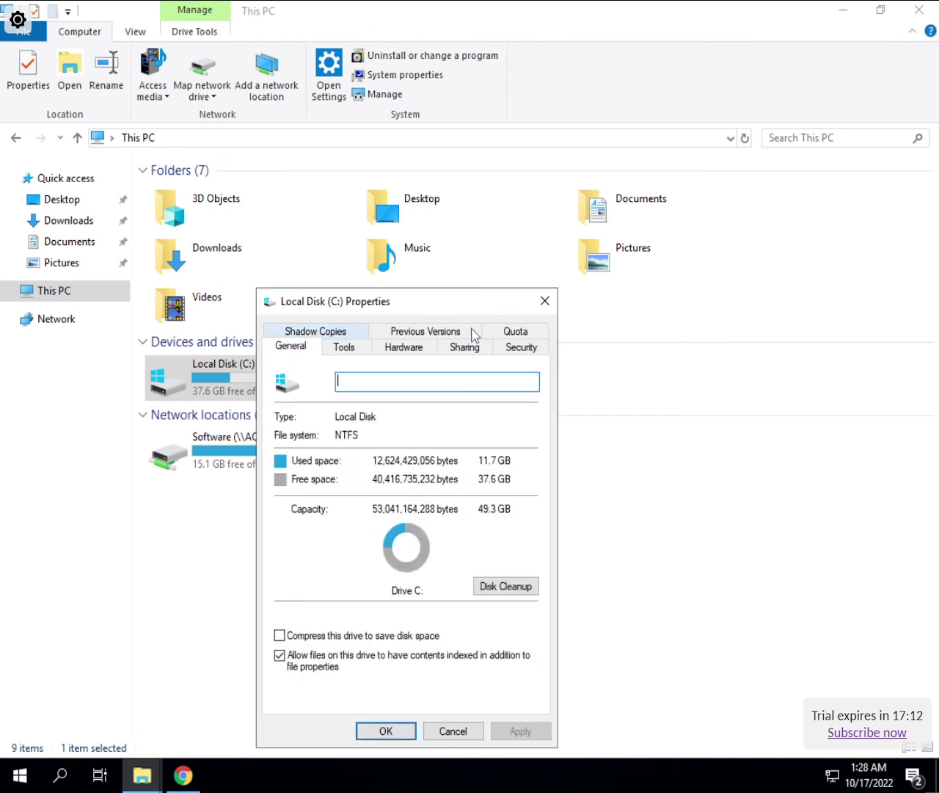
left_click(544, 299)
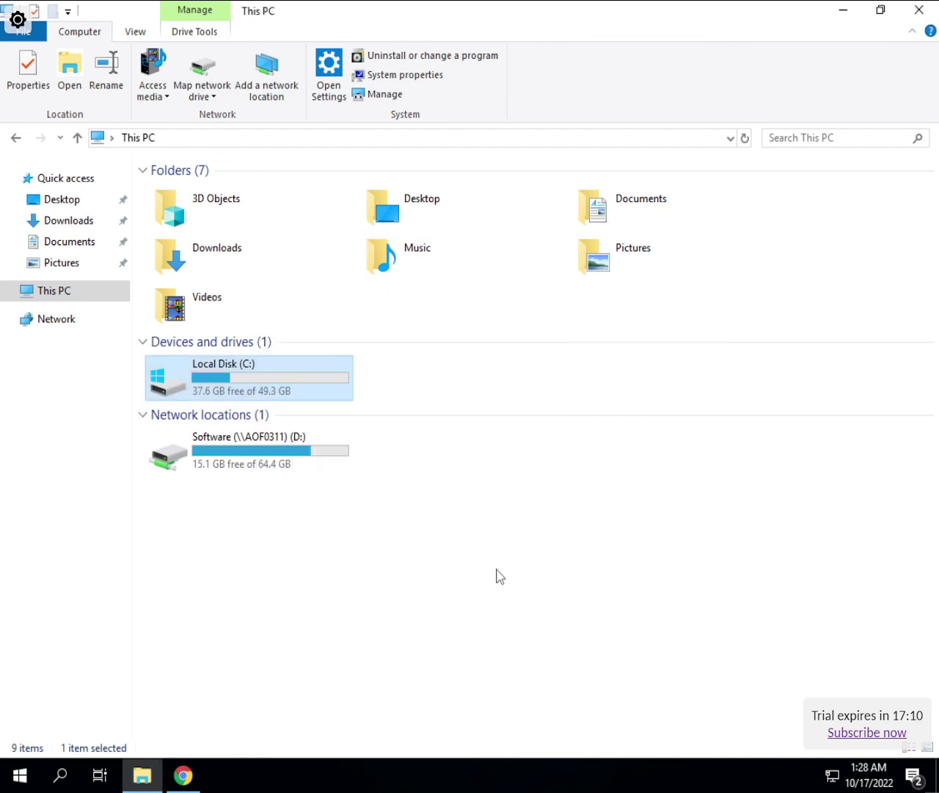
left_click(290, 554)
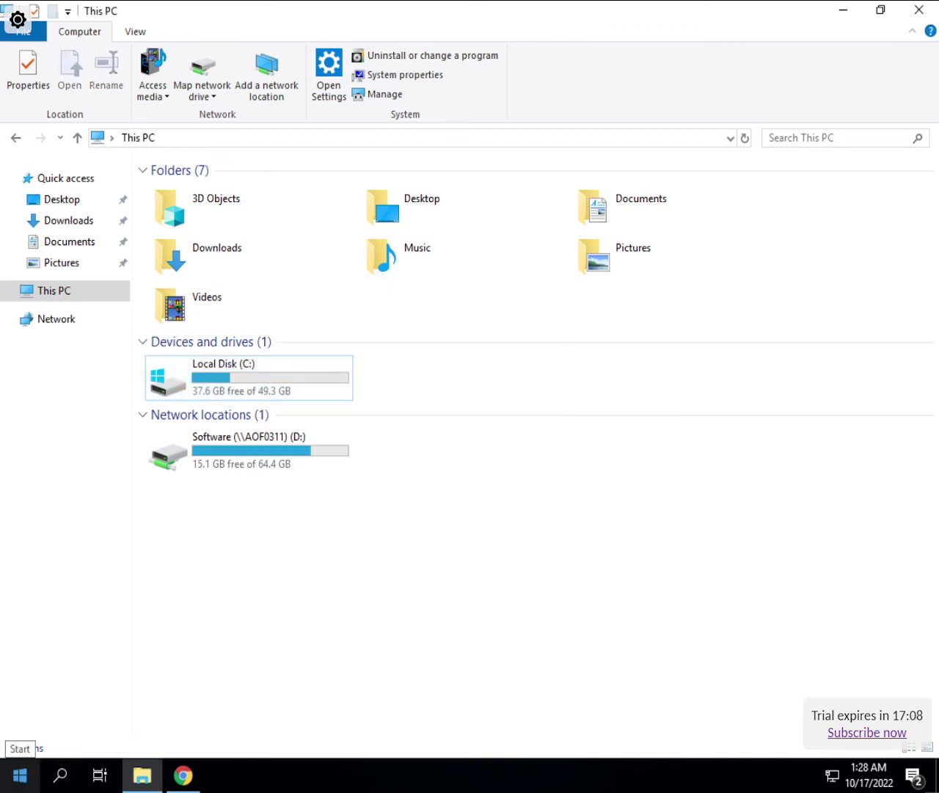
Shut down the remote computer with the reason Other (Unplanned).
left_click(20, 774)
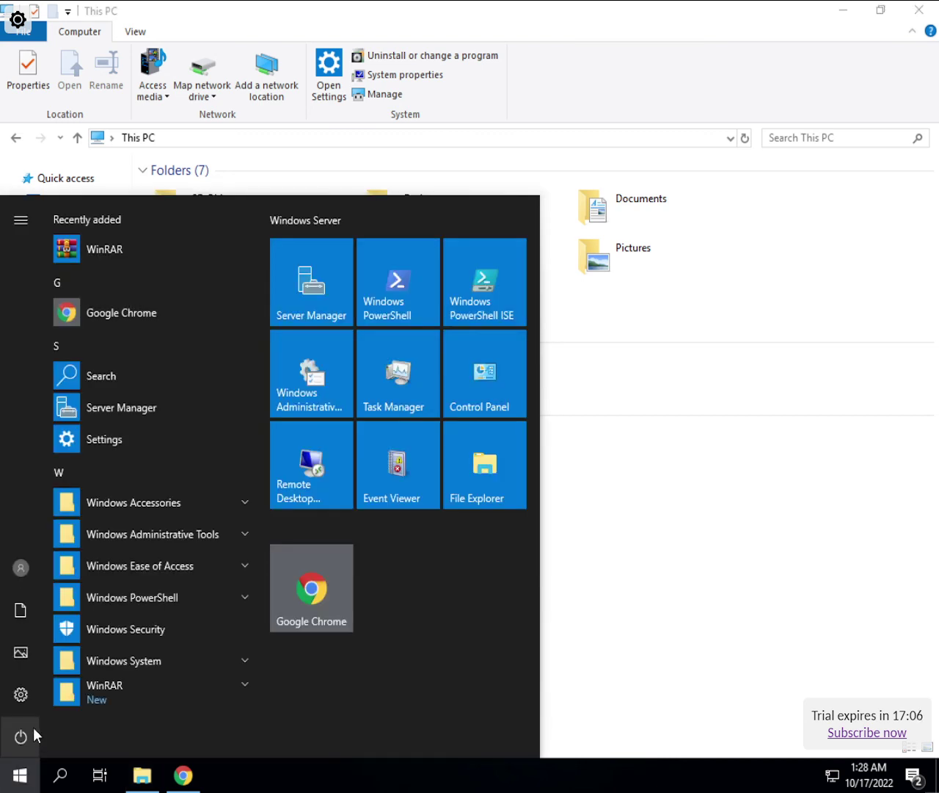
left_click(33, 728)
left_click(47, 659)
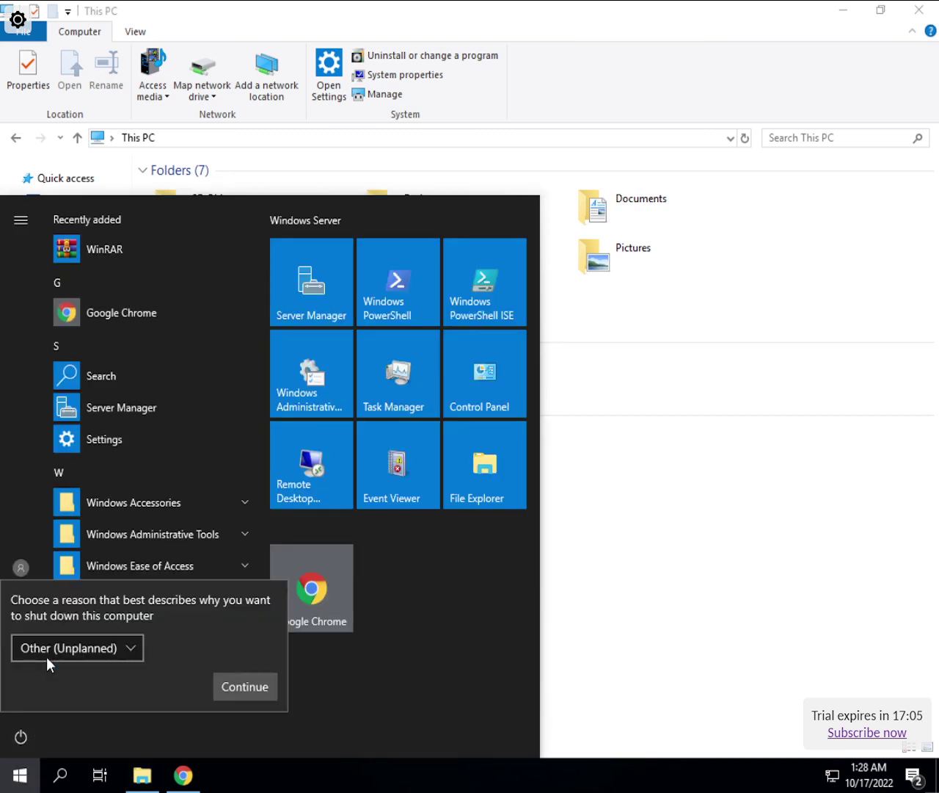
left_click(244, 689)
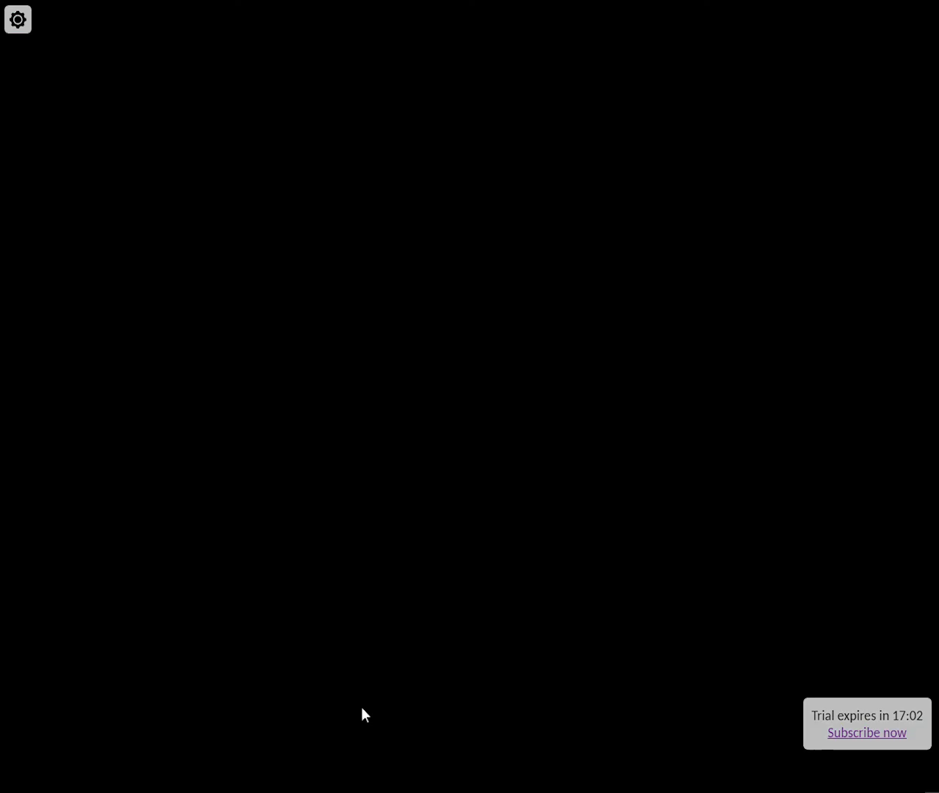